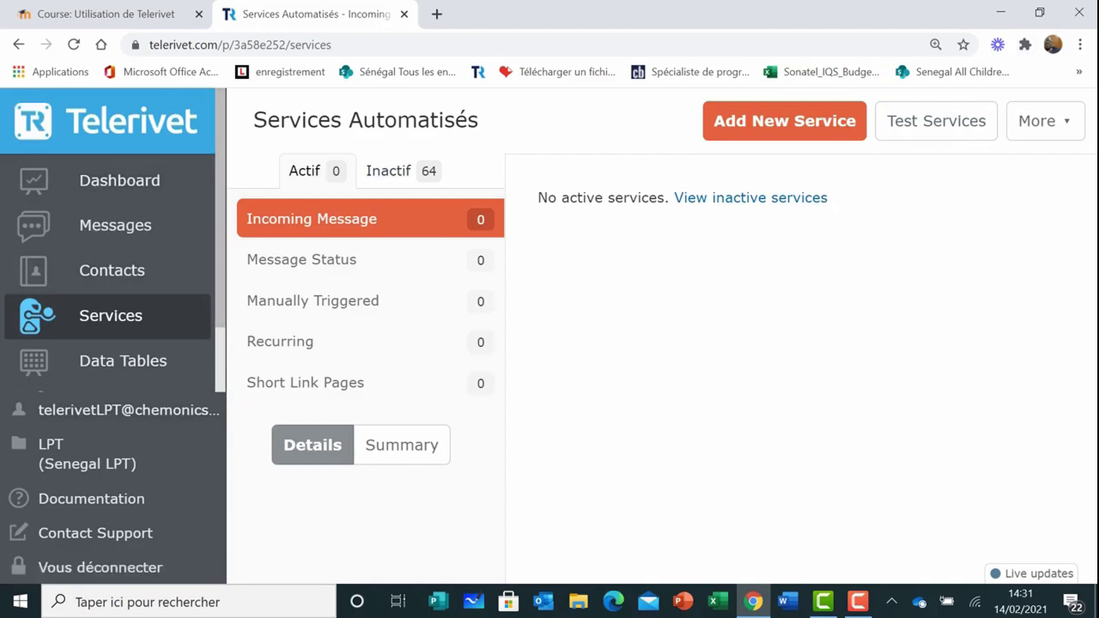
Add a new Poll service and name it "Pré Test FAD DPC an 5".
click(784, 121)
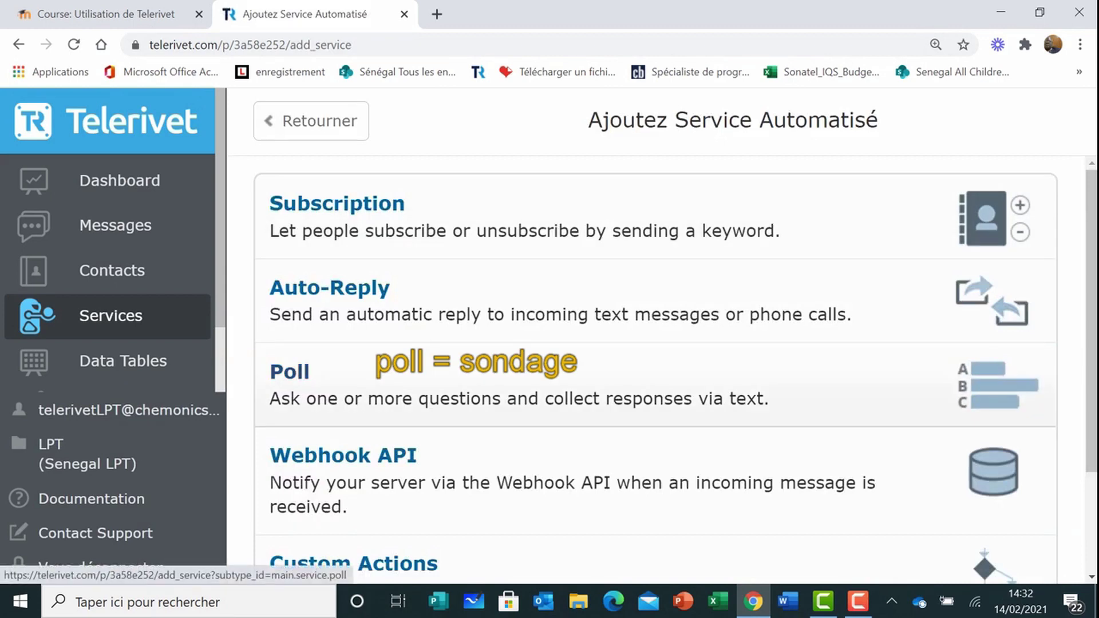
click(290, 372)
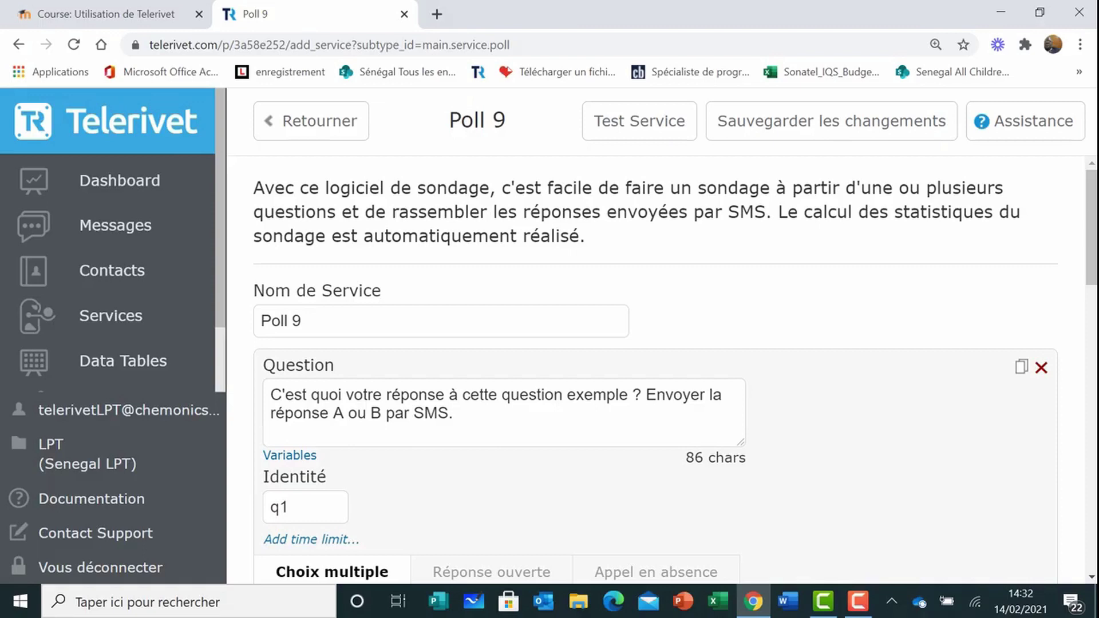
click(300, 320)
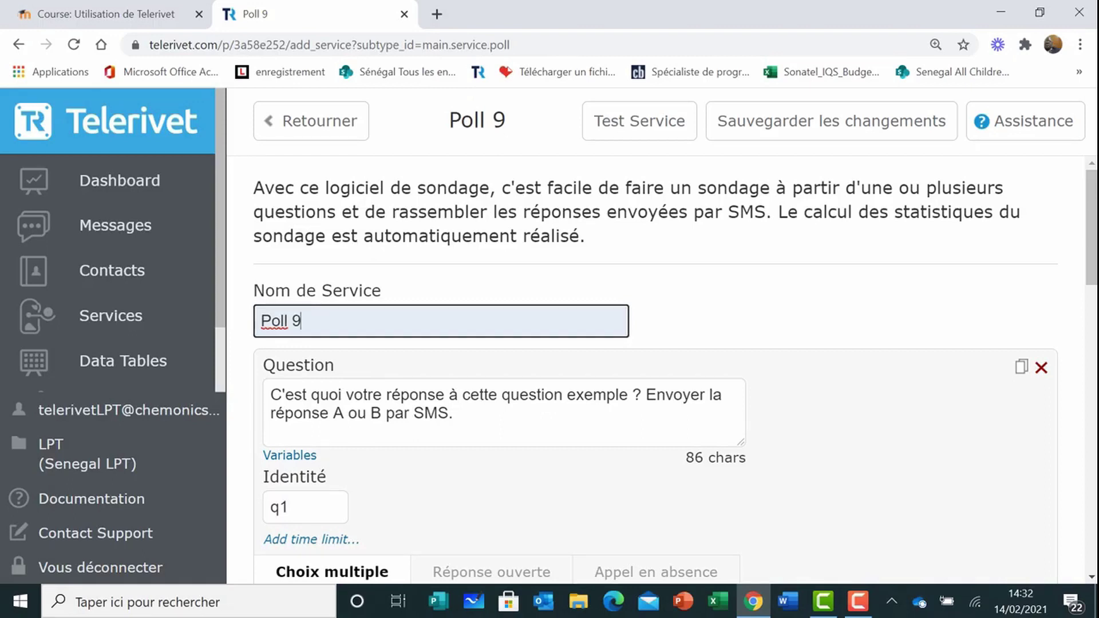
key(ctrl+a)
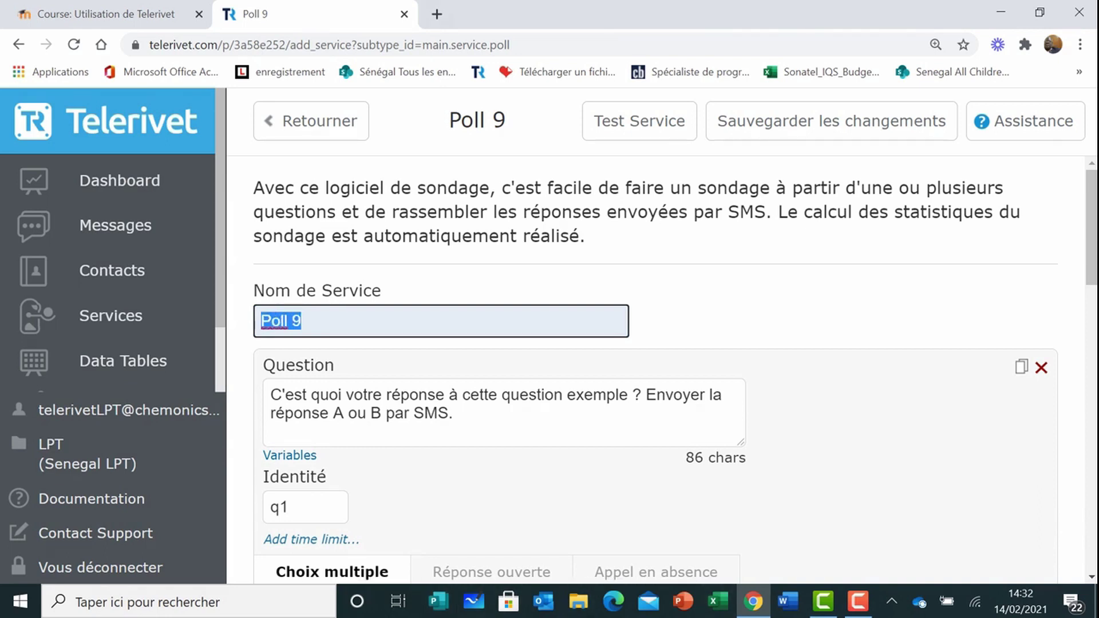
text(Pré Y)
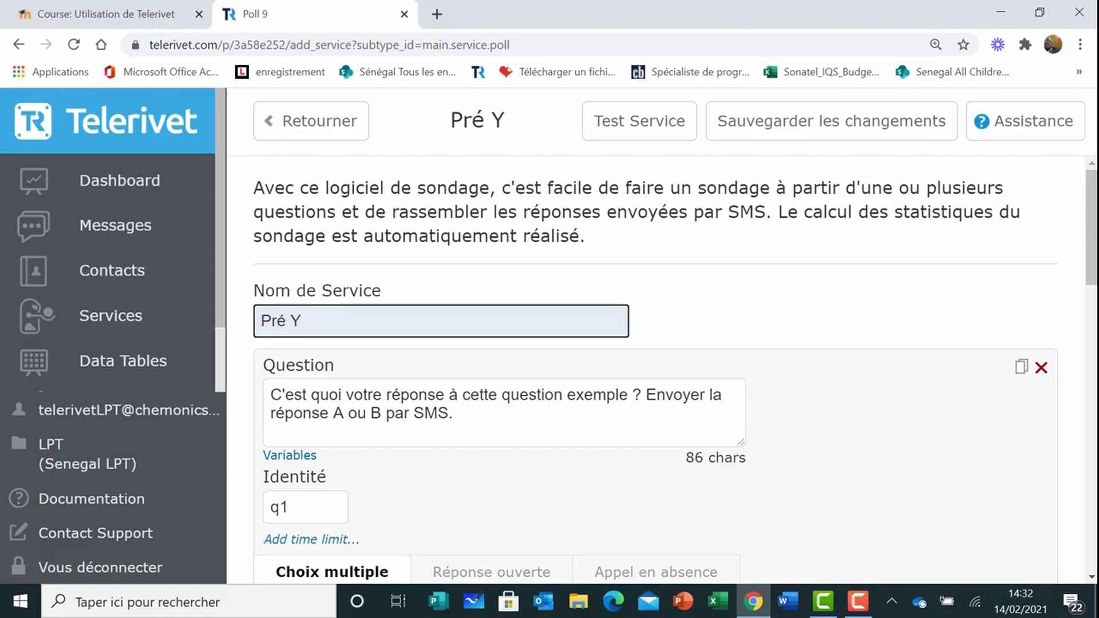
key(BackSpace)
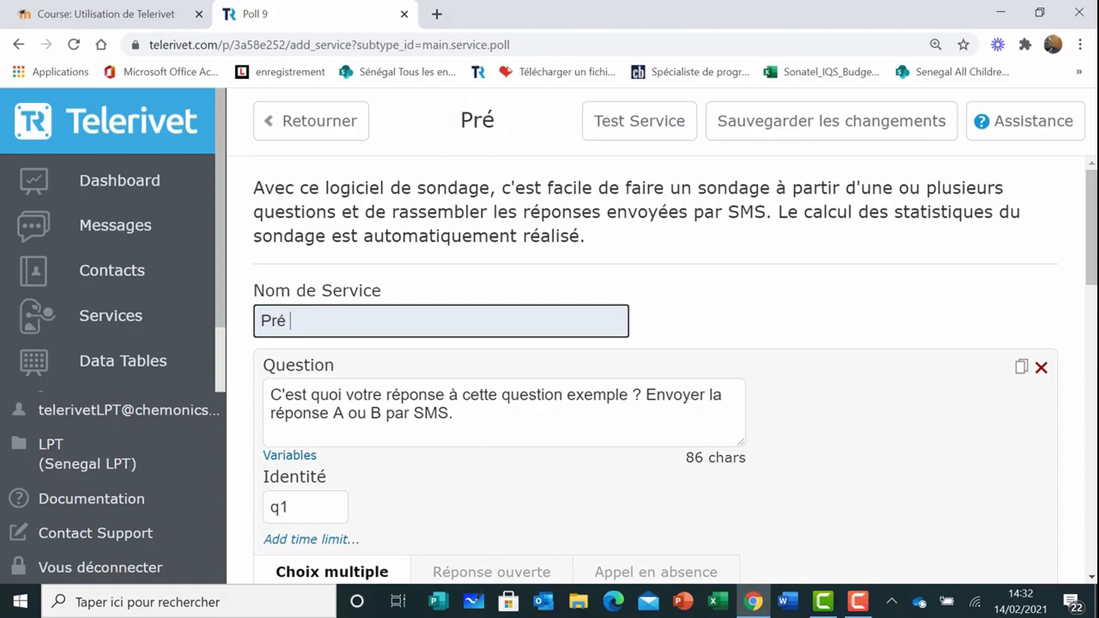
text(Test )
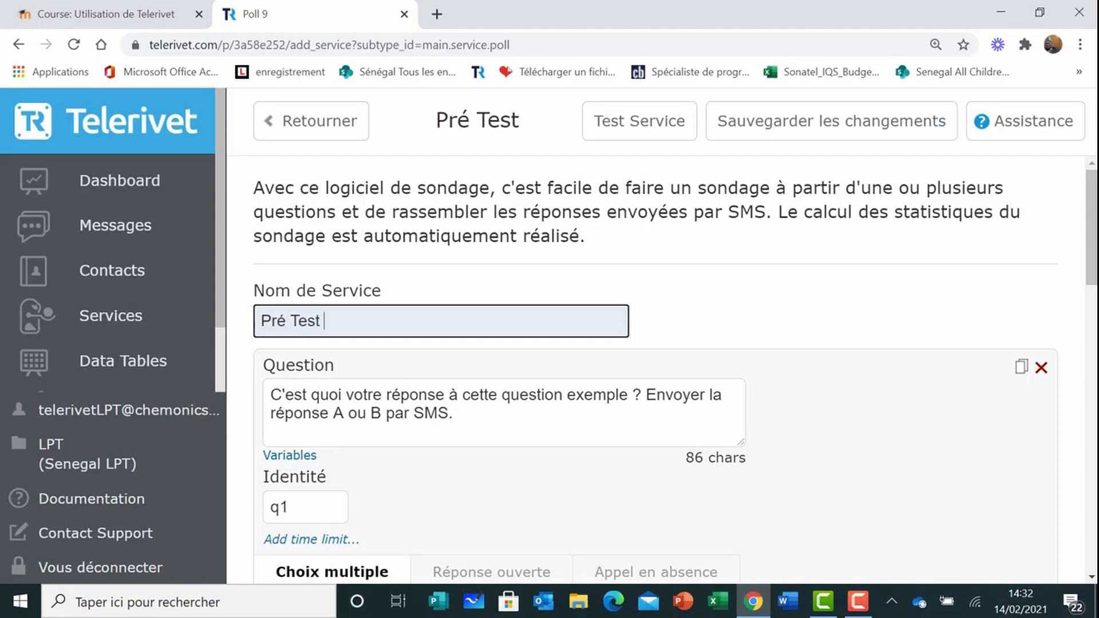
text(FAD )
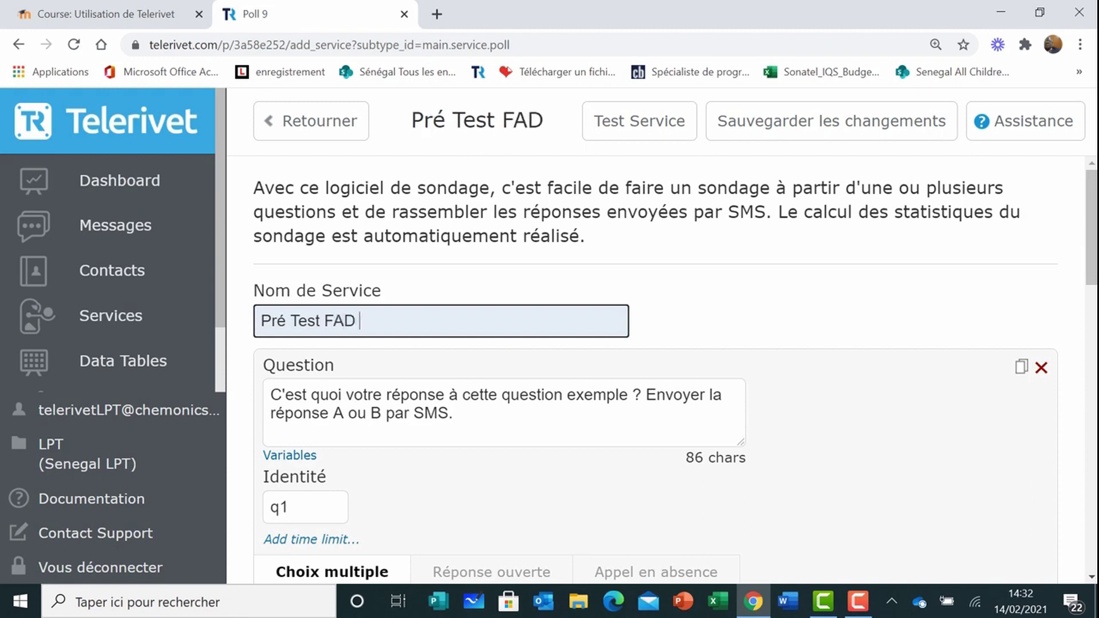
text(DPC )
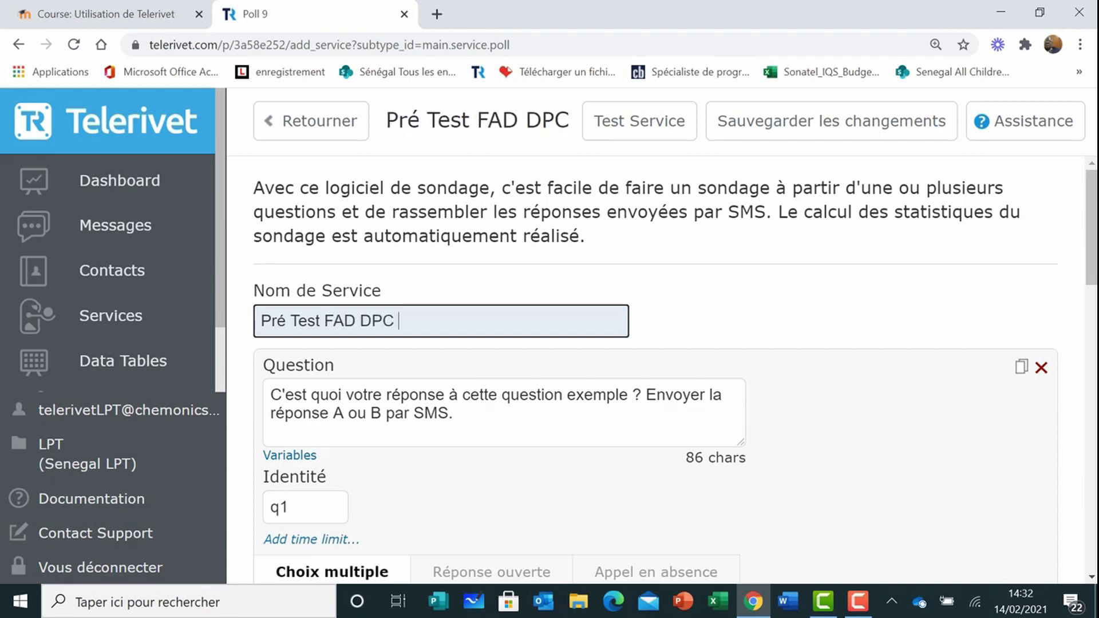
text(an 5)
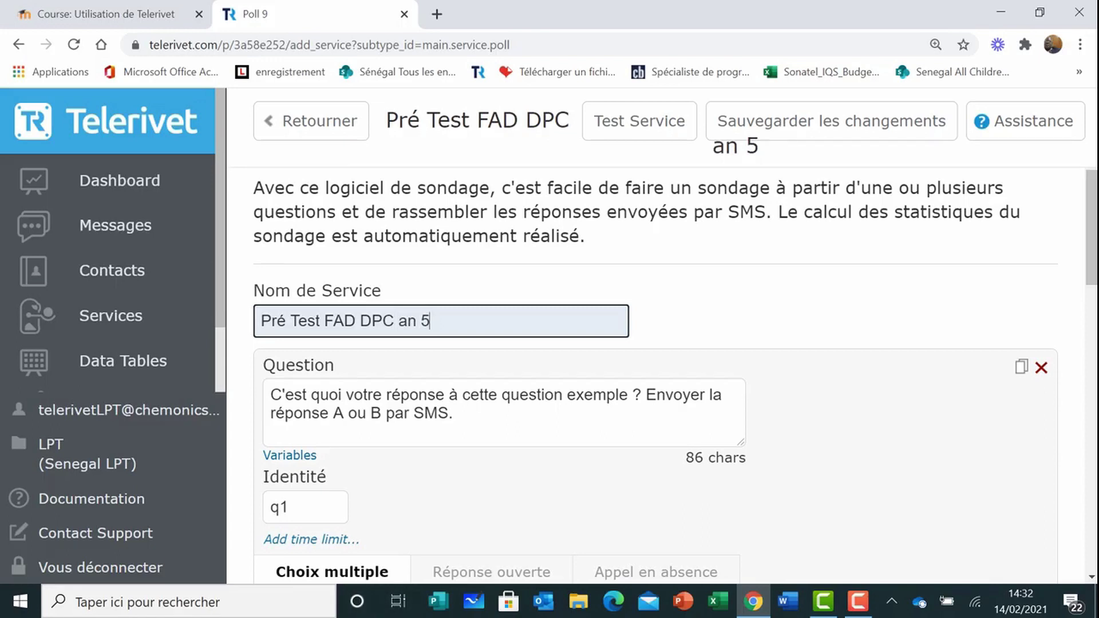
Replace the first question's text with "Bonjour, LPT souhaiterait mesures le niveau de vos connaissances sur l'approche LPT.".
drag(270, 395, 454, 414)
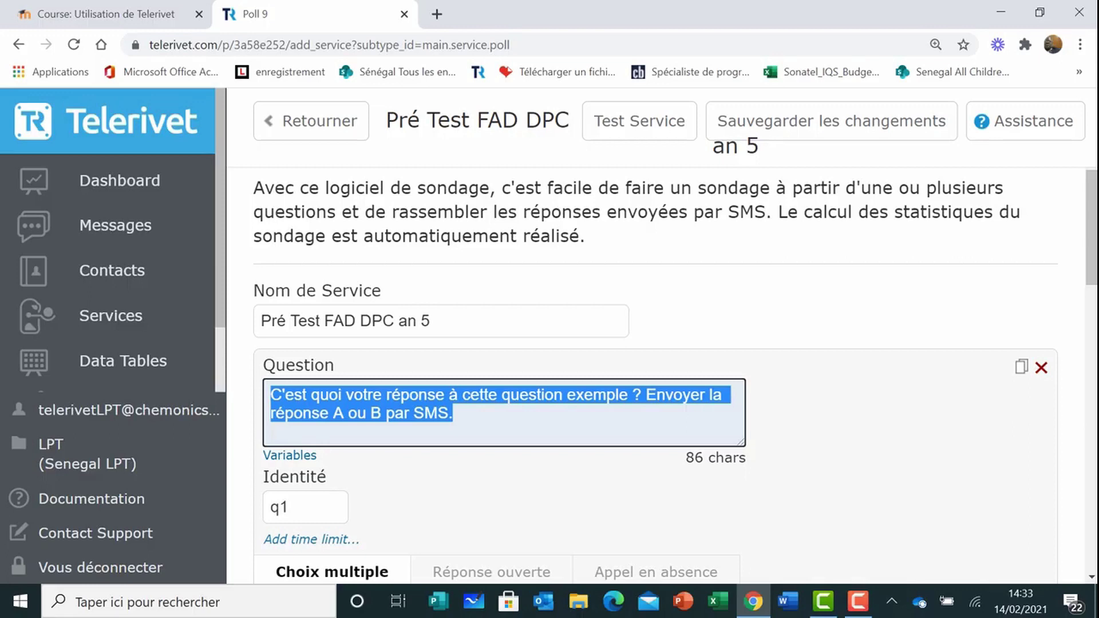
text(B)
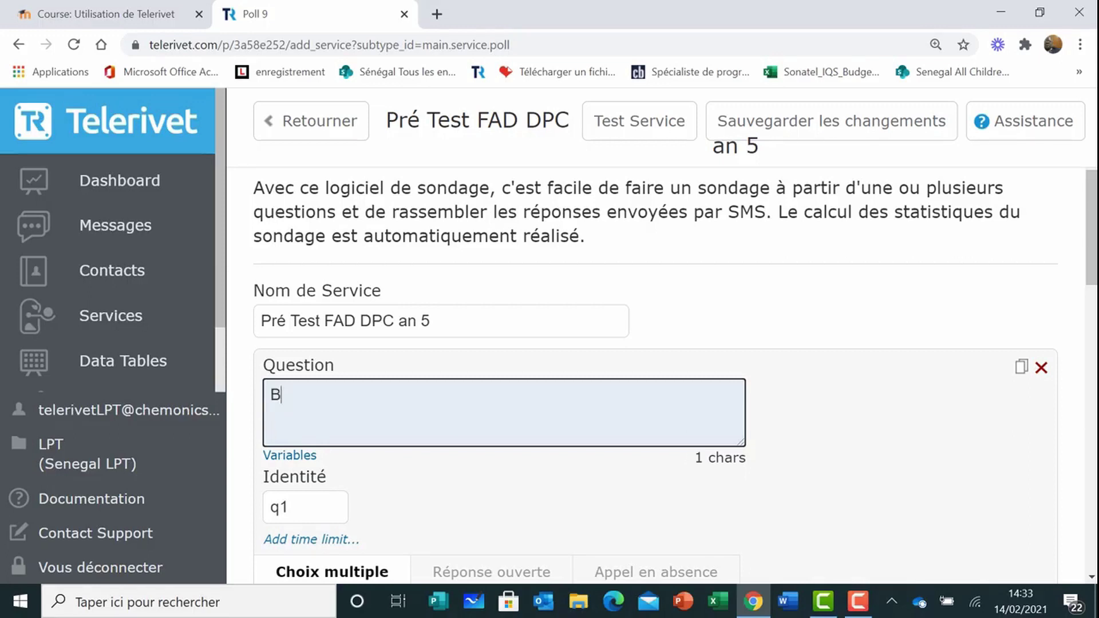
text(onjout)
key(BackSpace)
text(r, LPT souhaiterait)
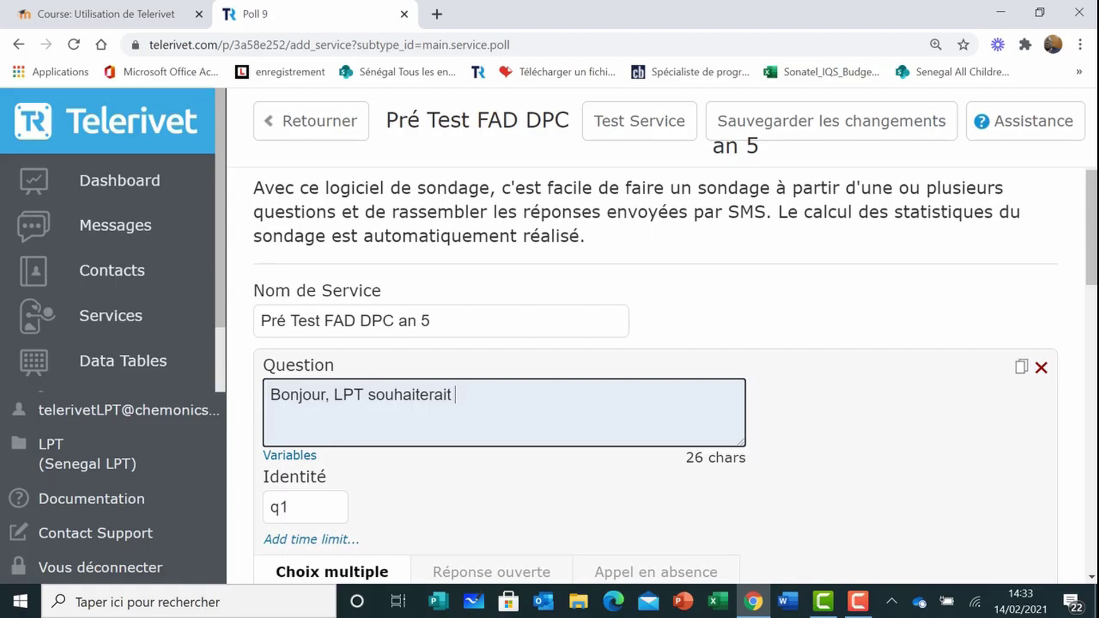
text(mesure s le ni)
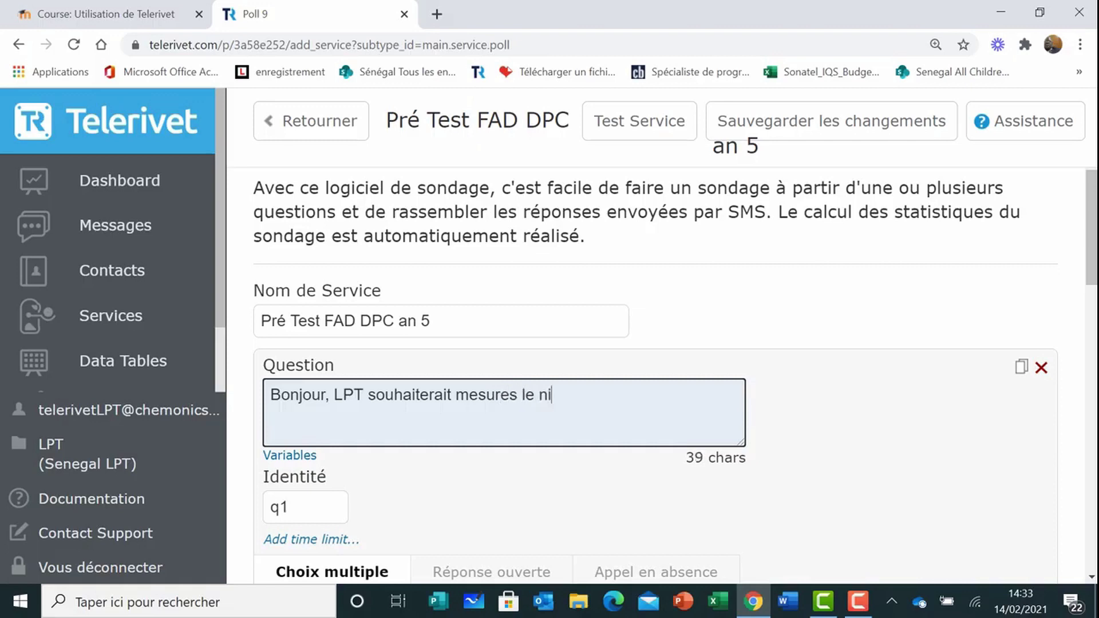
text(veau de vo)
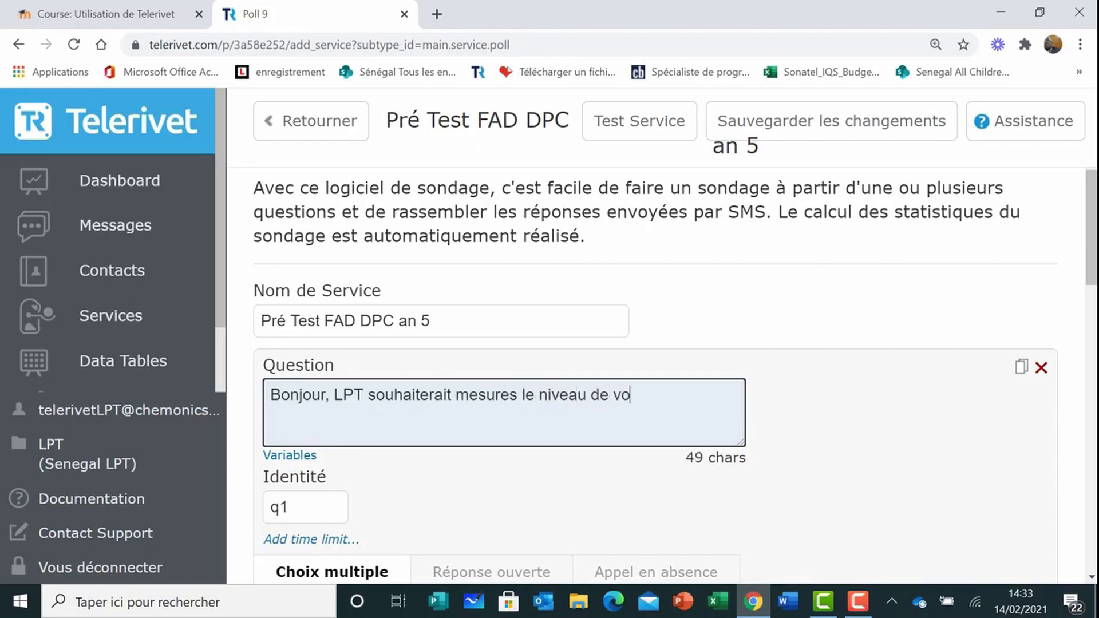
text(s connais)
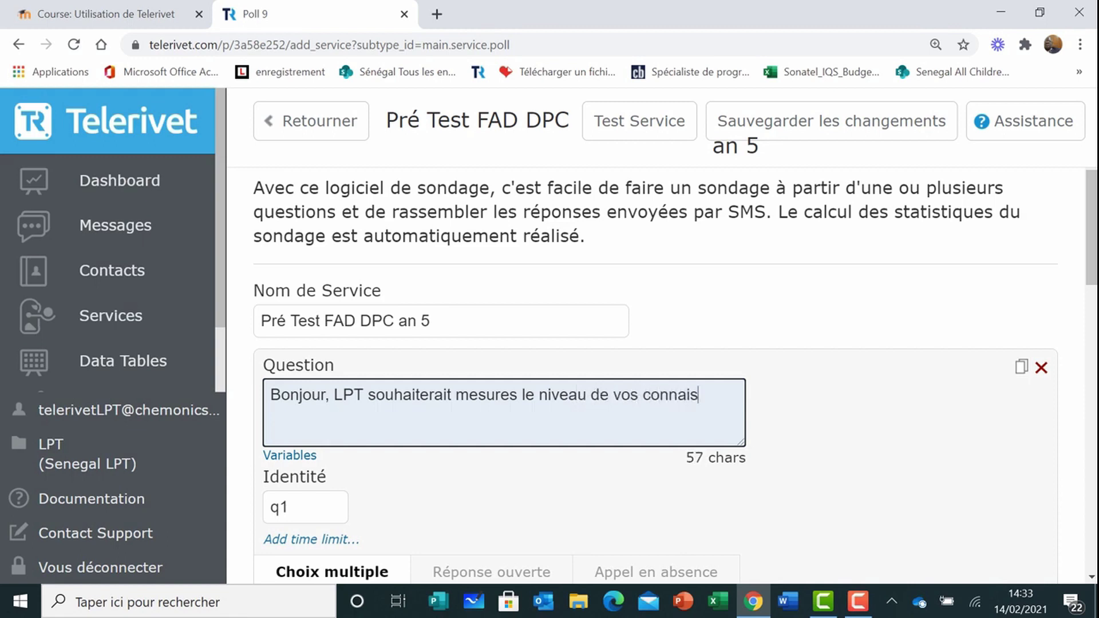
text(ances s)
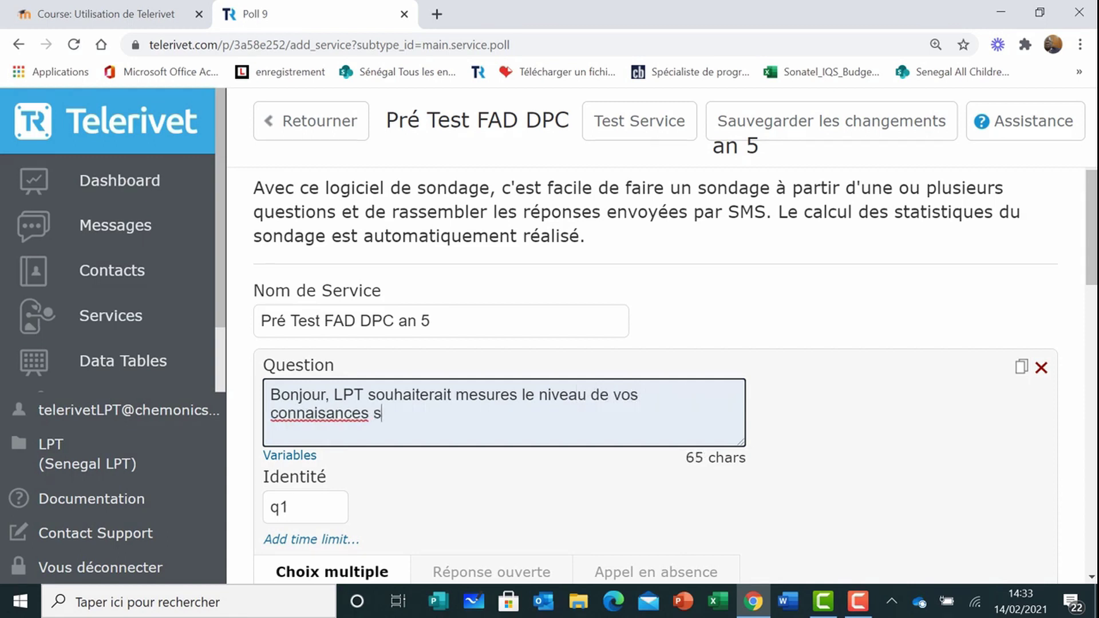
text(ur l'approche L)
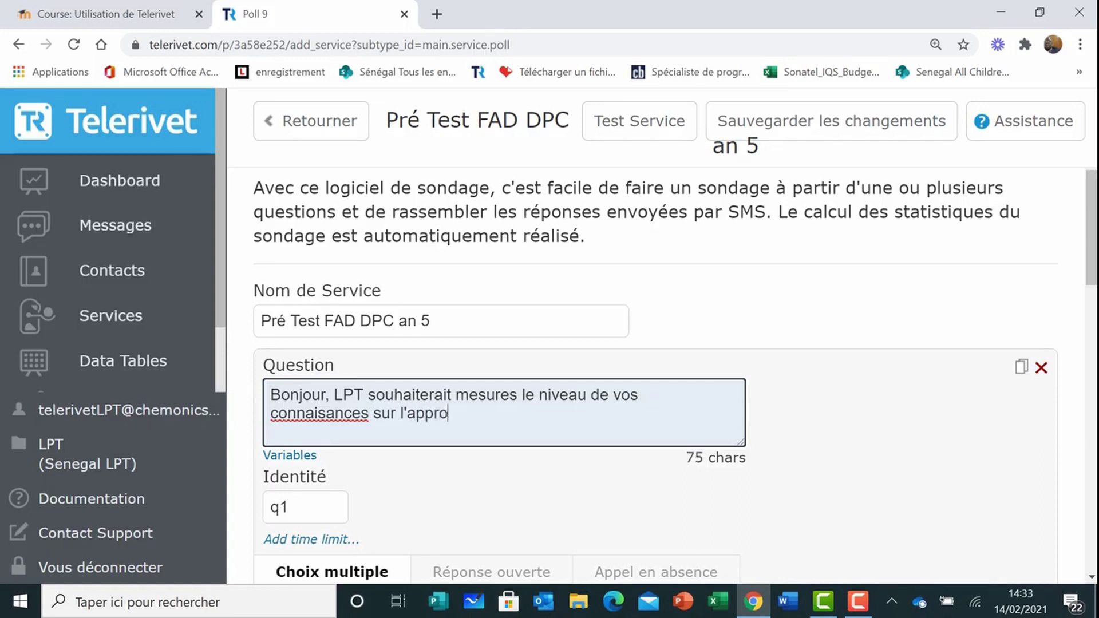
text(PT .)
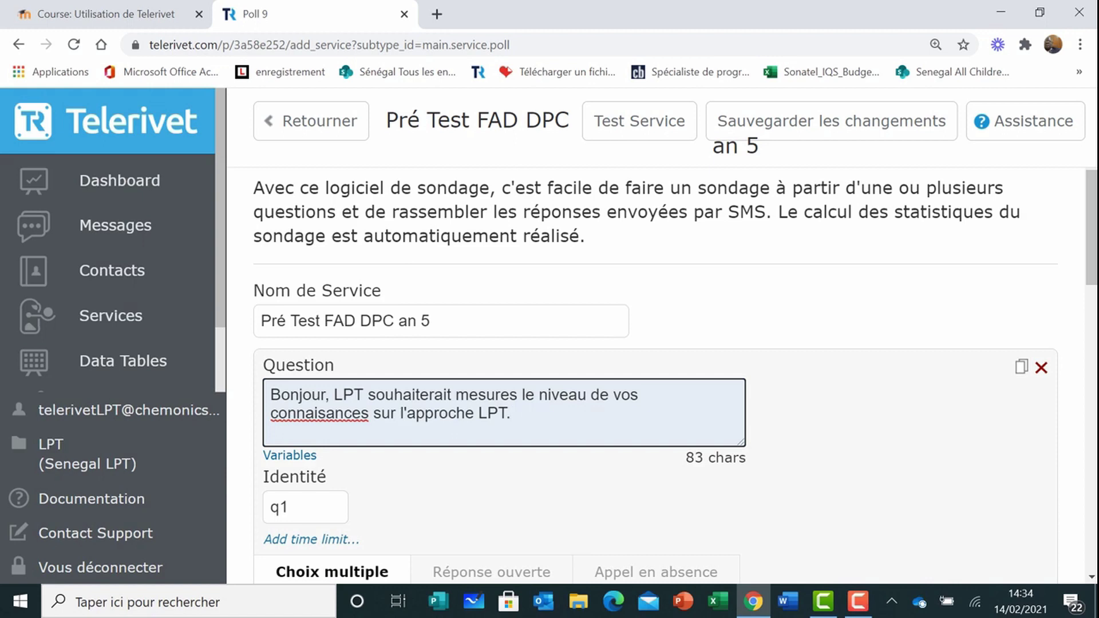
text(s)
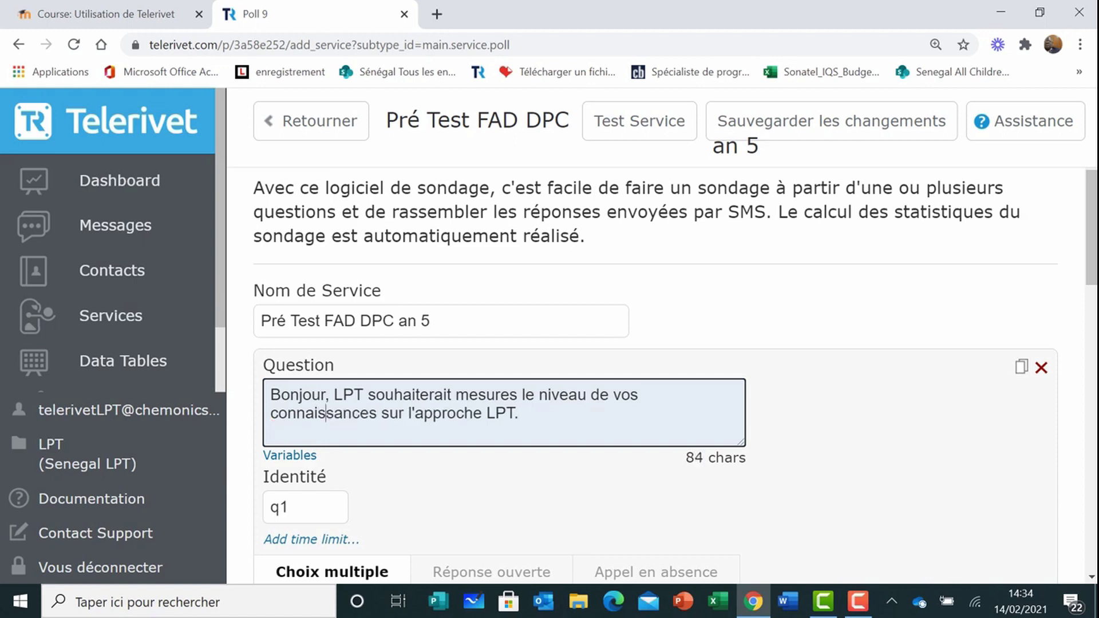
Add a second line to the first question's text reading "Tapez 1 pour continuer.".
key(Return)
text(T)
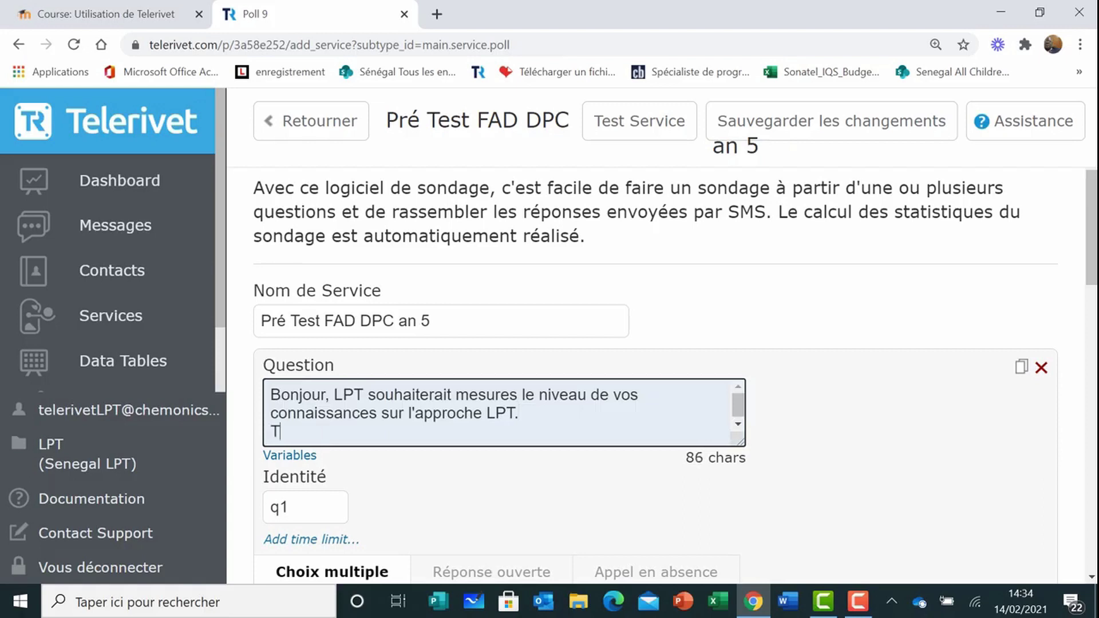
text(apez 1 pour c)
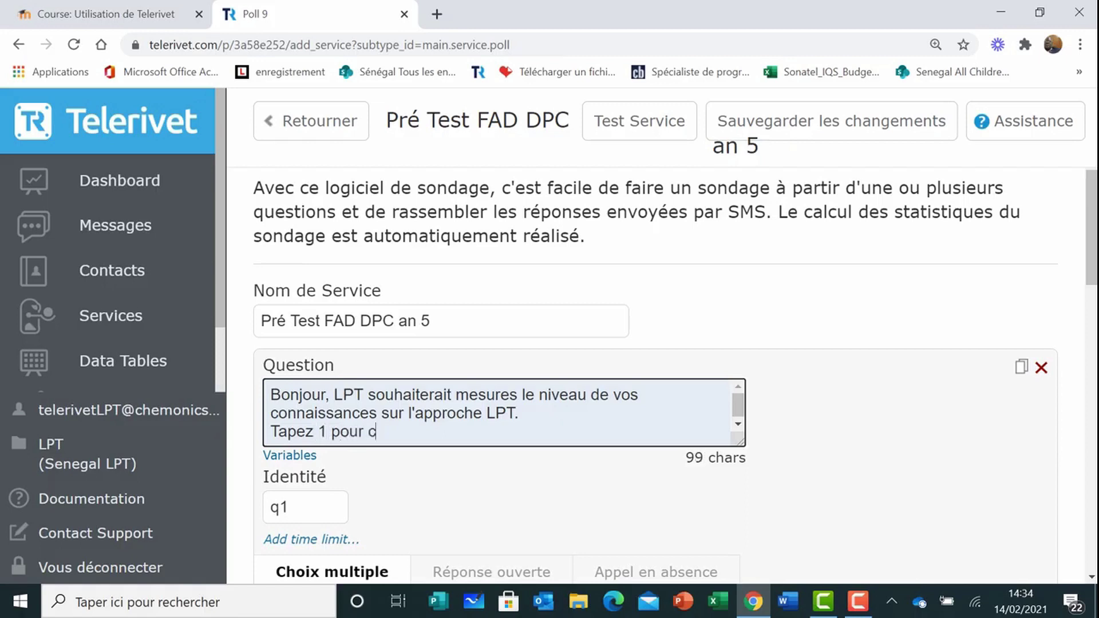
text(ontinuer)
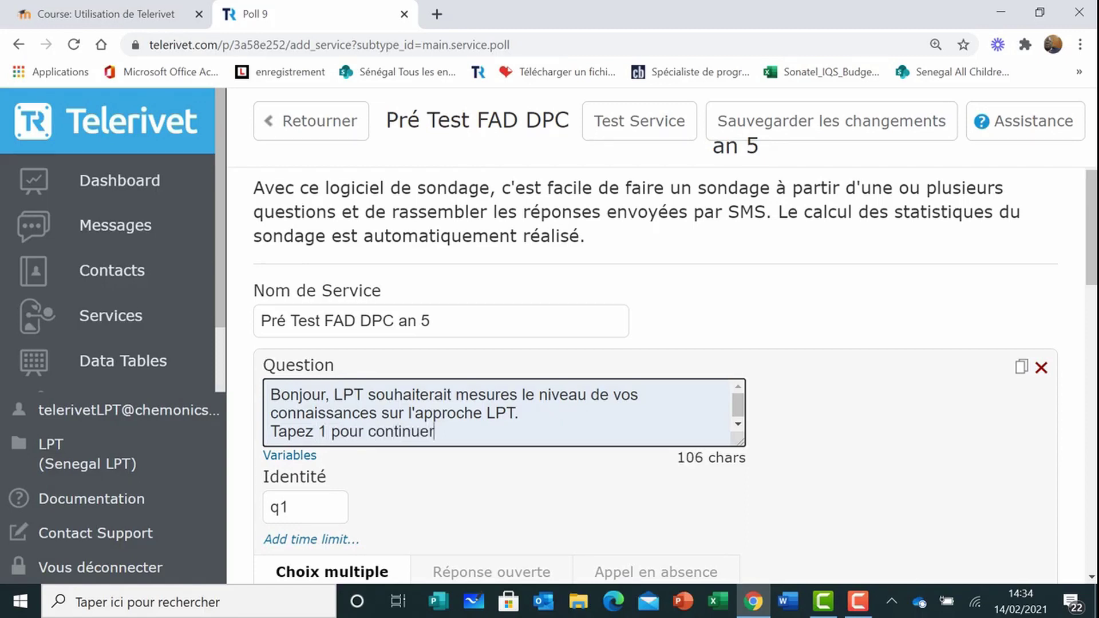
text(.)
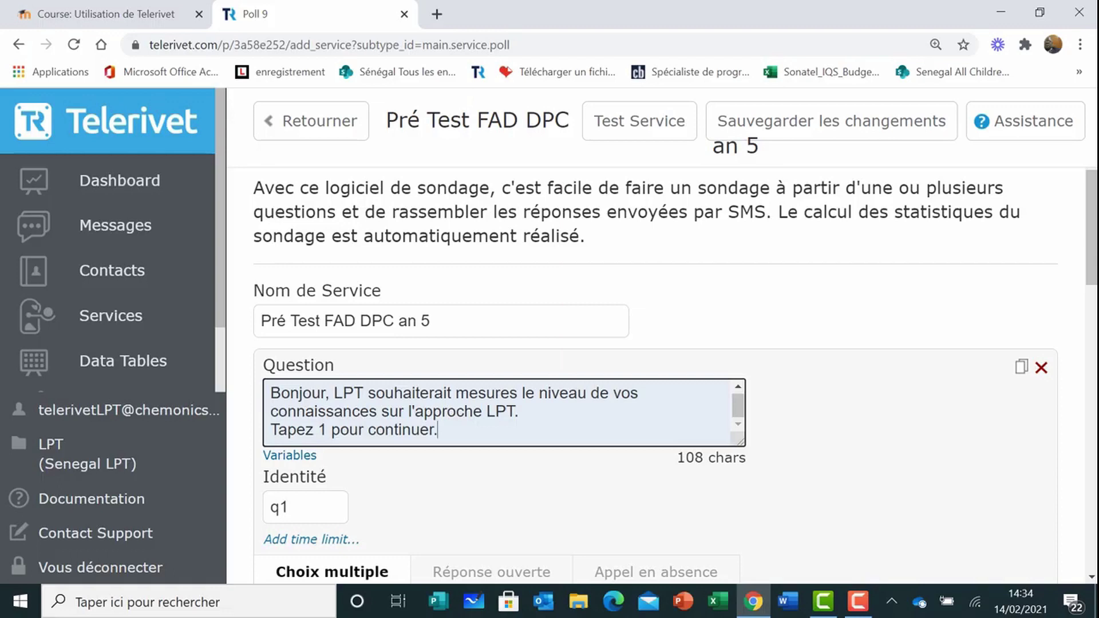
Set question q1's first multiple-choice answer to match when the response equals 1 and record it as "J'accepte".
scroll(655, 375, down, 3)
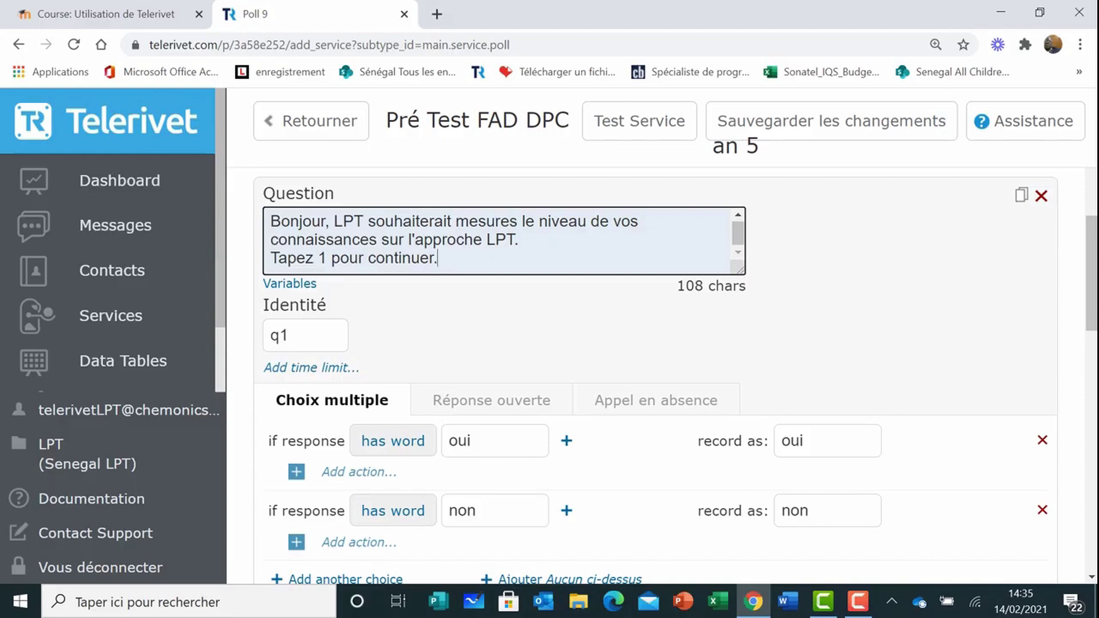
scroll(674, 375, down, 2)
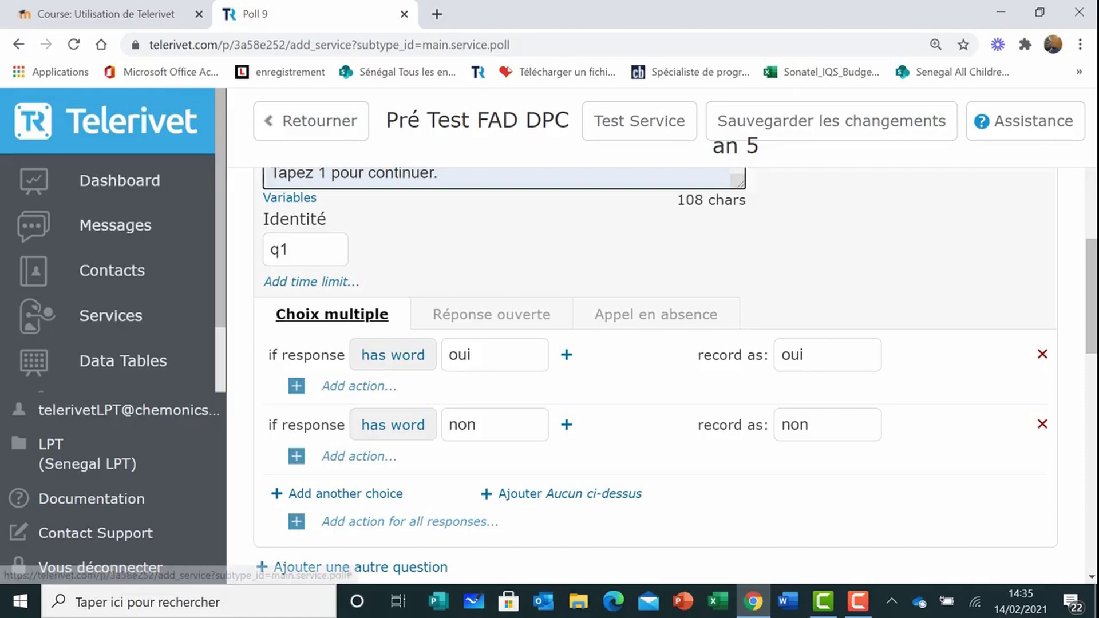
scroll(653, 372, down, 1)
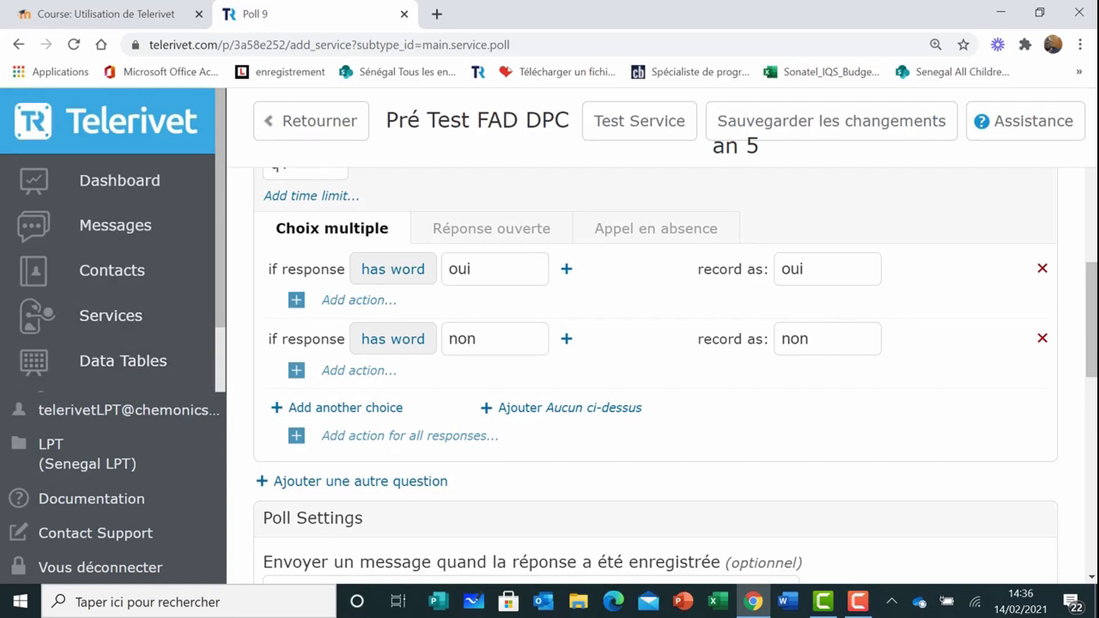
click(393, 269)
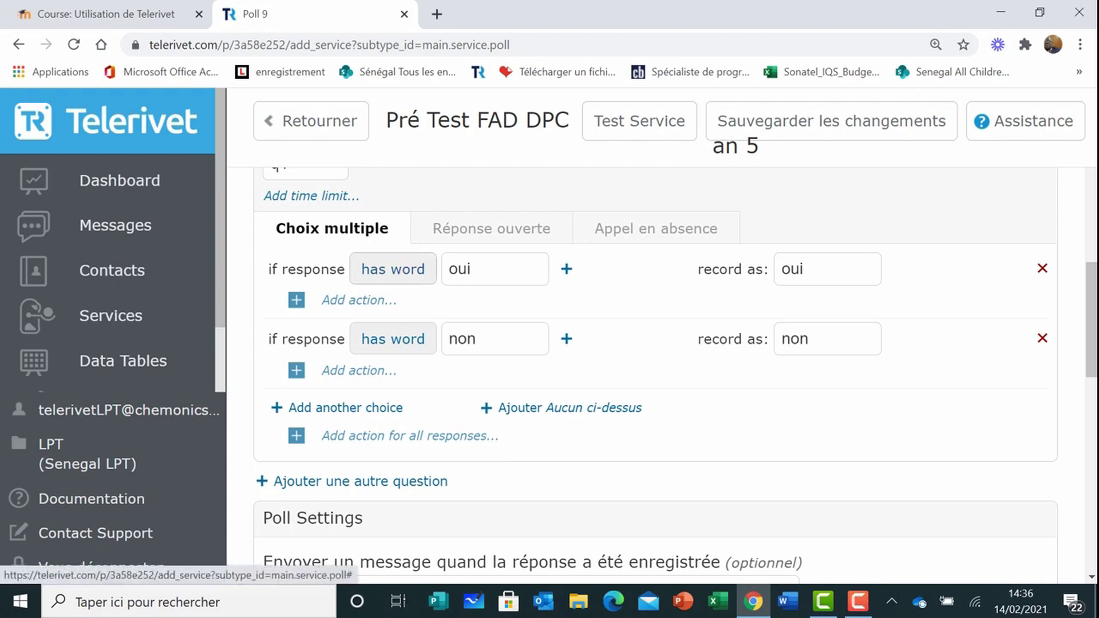
click(327, 445)
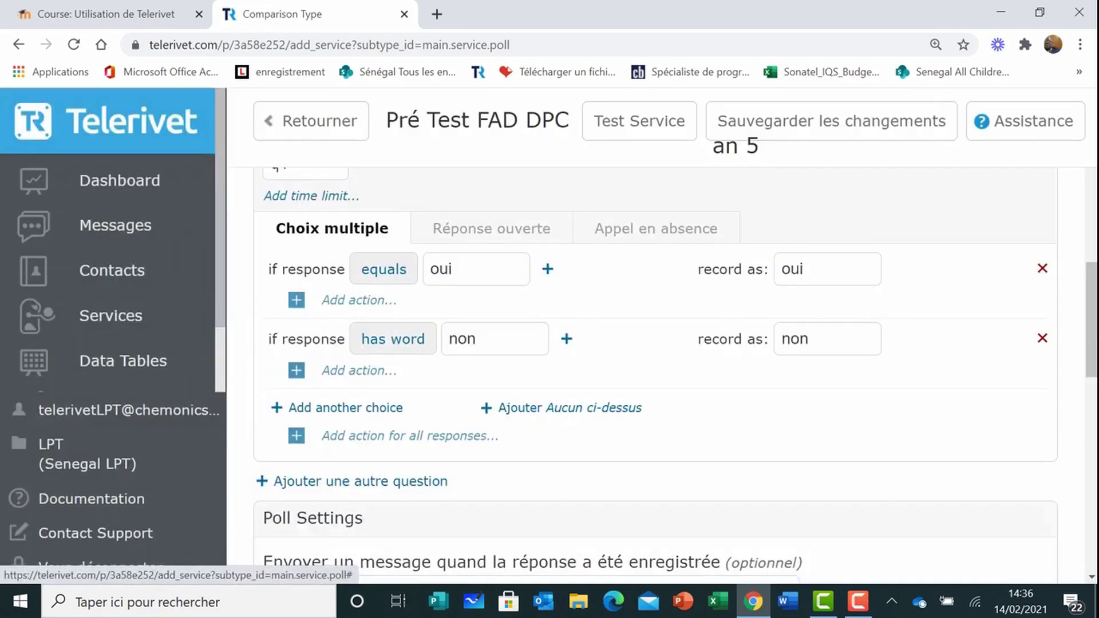
key(Tab)
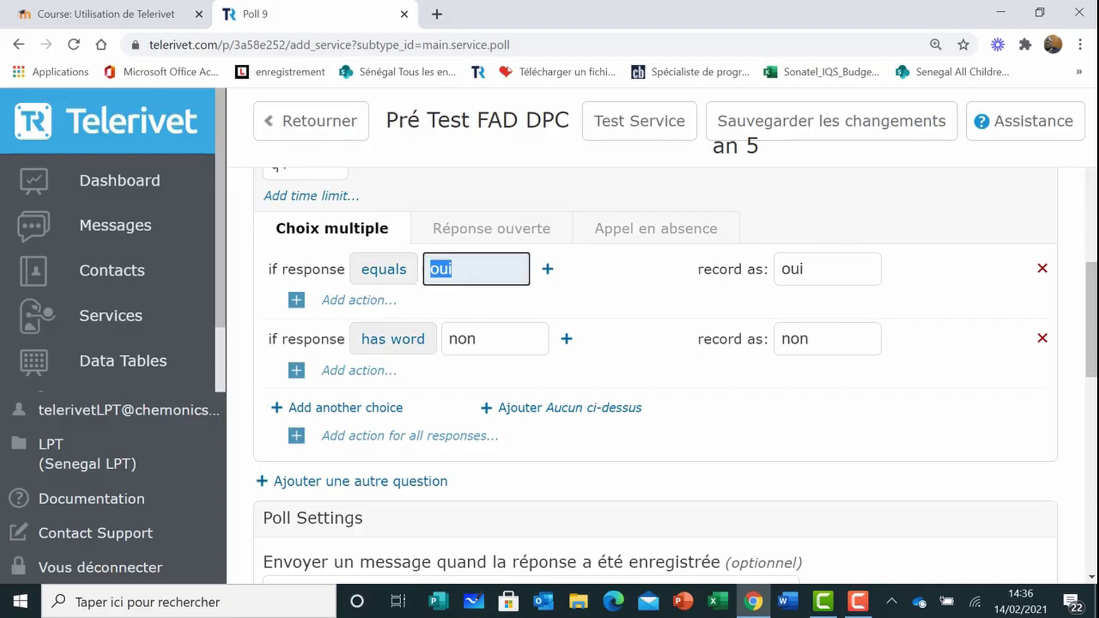
text(1)
key(Tab)
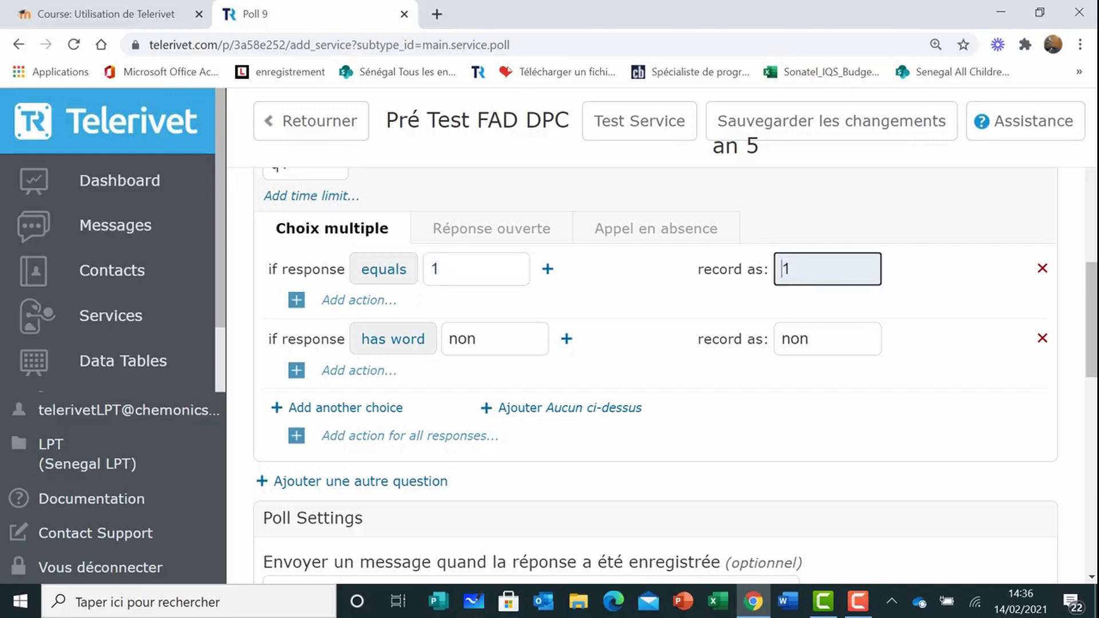
text(J'acce)
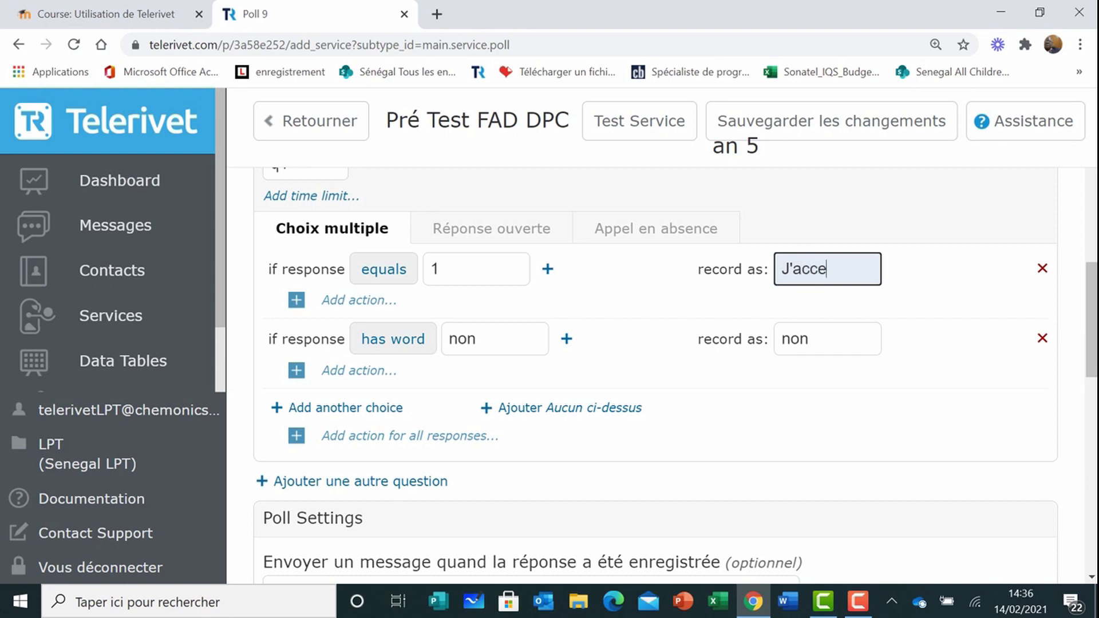
text(pte)
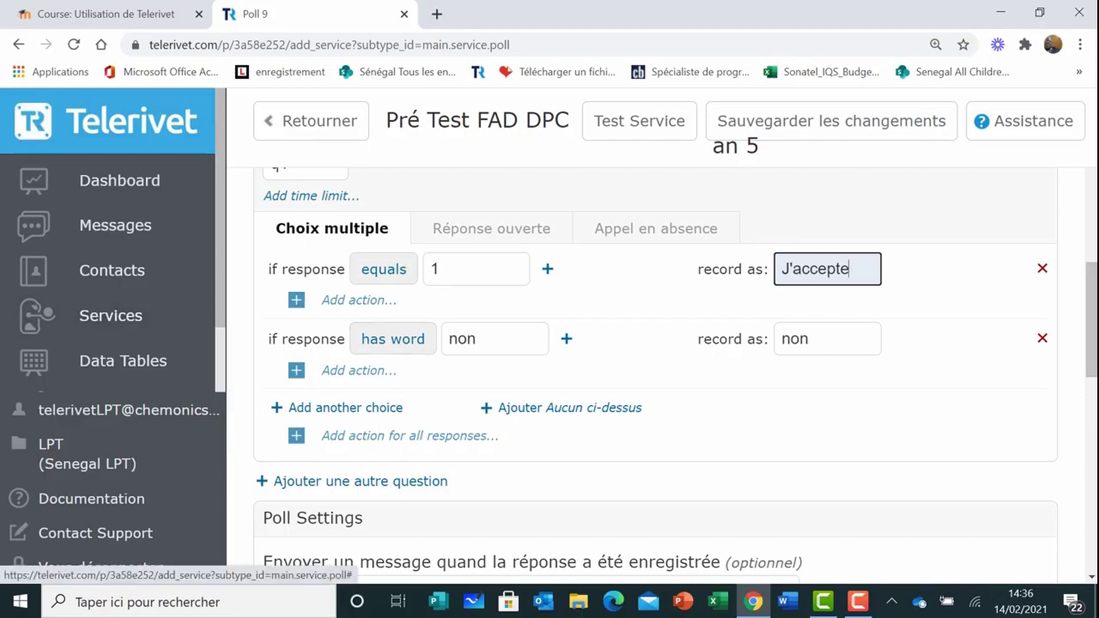
Add another question to the poll after q1.
scroll(345, 322, down, 1)
scroll(345, 321, down, 1)
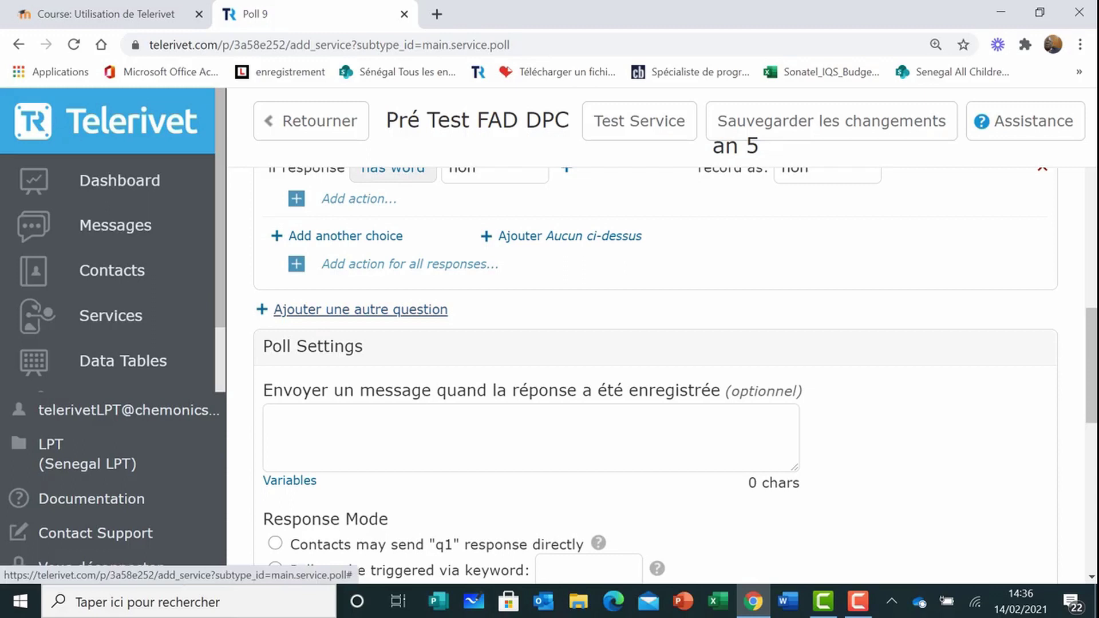
click(361, 310)
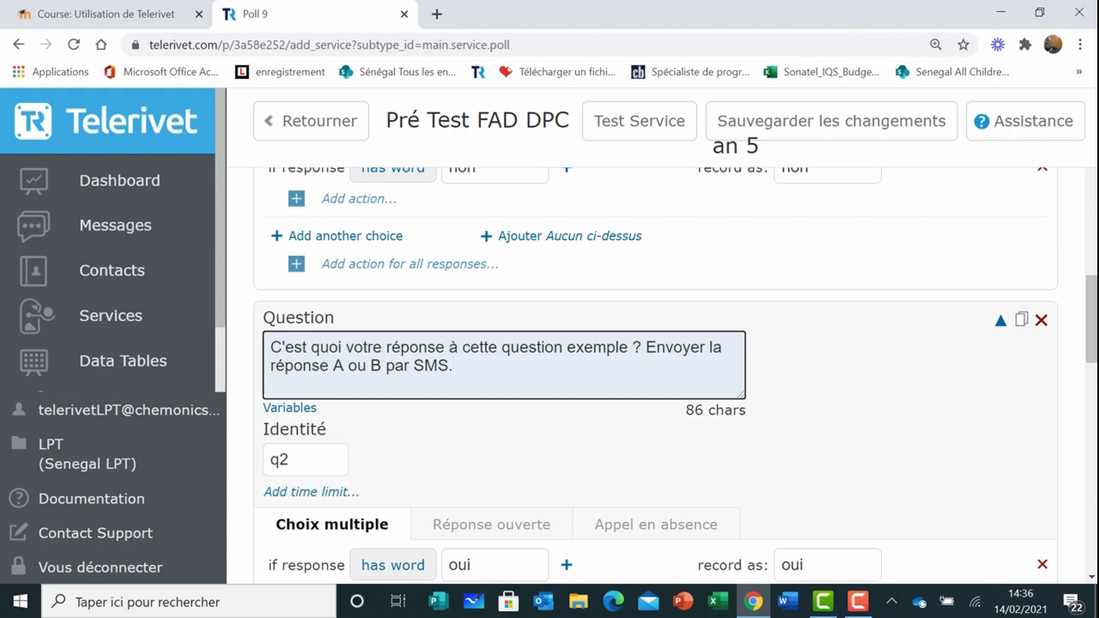
Replace question q2's text with "Quel élément ne fait pas partie des cinq composantes de la lecture?", correcting the misspelled "partie".
key(ctrl+Home)
key(ctrl+shift+Right)
key(ctrl+shift+Right)
key(ctrl+shift+Right)
key(ctrl+shift+Right)
key(ctrl+shift+Right)
key(ctrl+shift+Right)
key(ctrl+shift+Right)
key(ctrl+shift+Right)
key(ctrl+shift+Right)
key(ctrl+shift+Right)
key(ctrl+shift+Right)
key(ctrl+shift+Right)
key(ctrl+shift+Right)
key(ctrl+shift+Right)
key(ctrl+shift+Right)
key(ctrl+shift+Right)
key(ctrl+shift+Right)
key(ctrl+shift+Right)
key(ctrl+shift+Right)
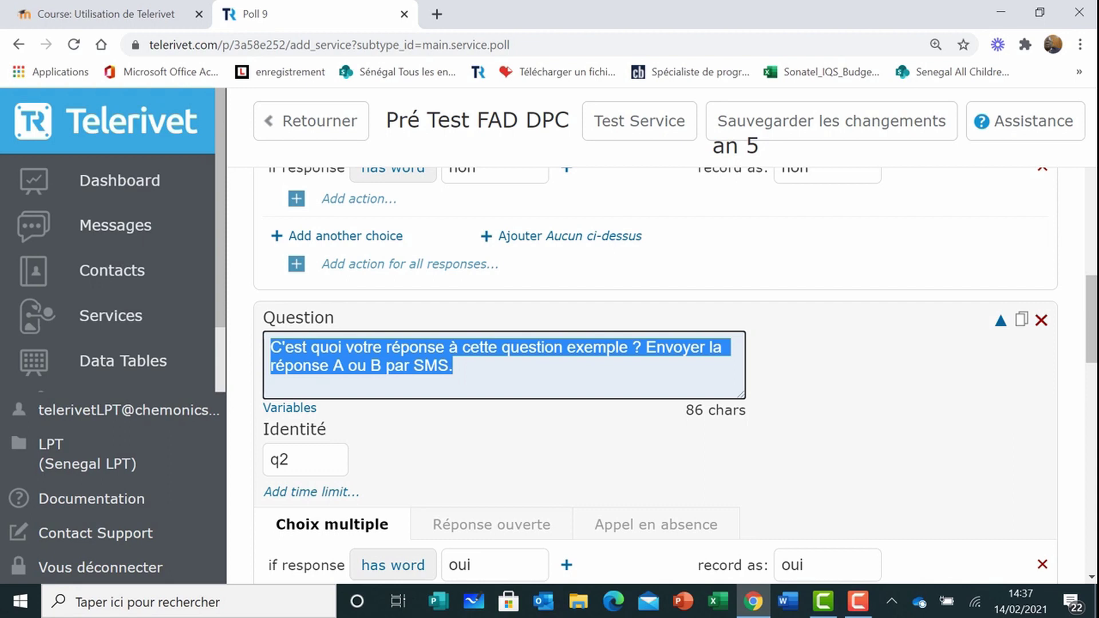
text(Q)
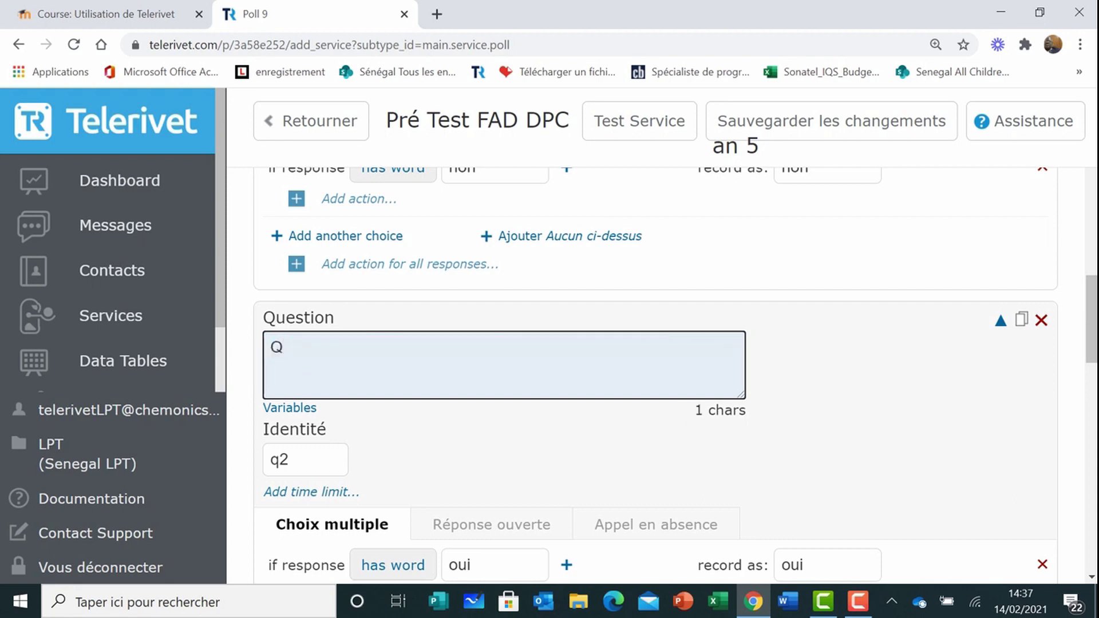
text(uel élément )
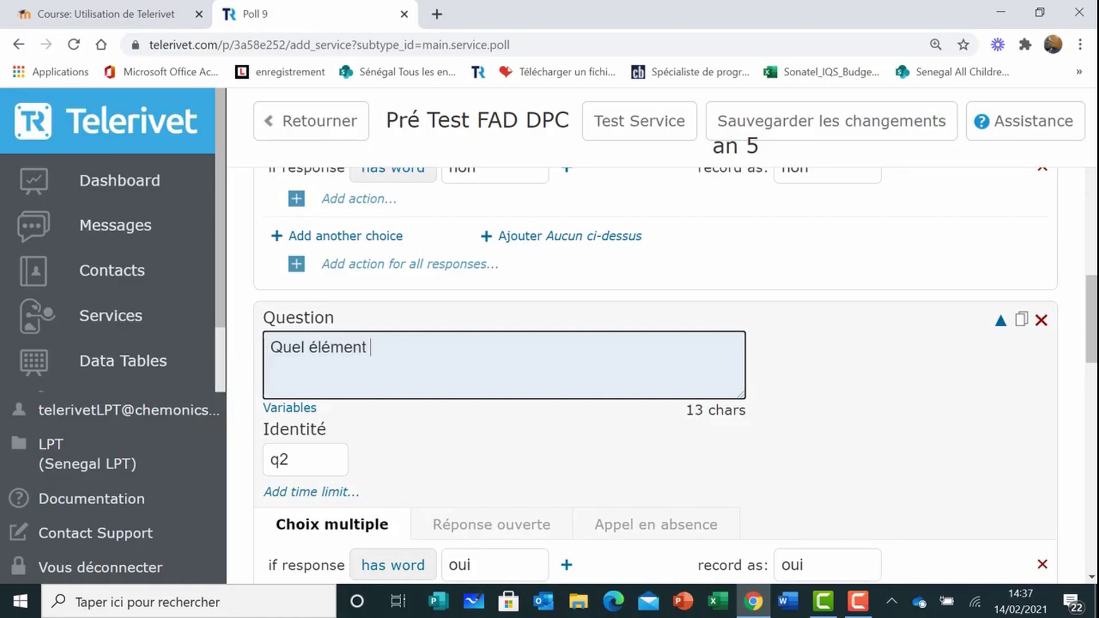
text(ne fait pas ap)
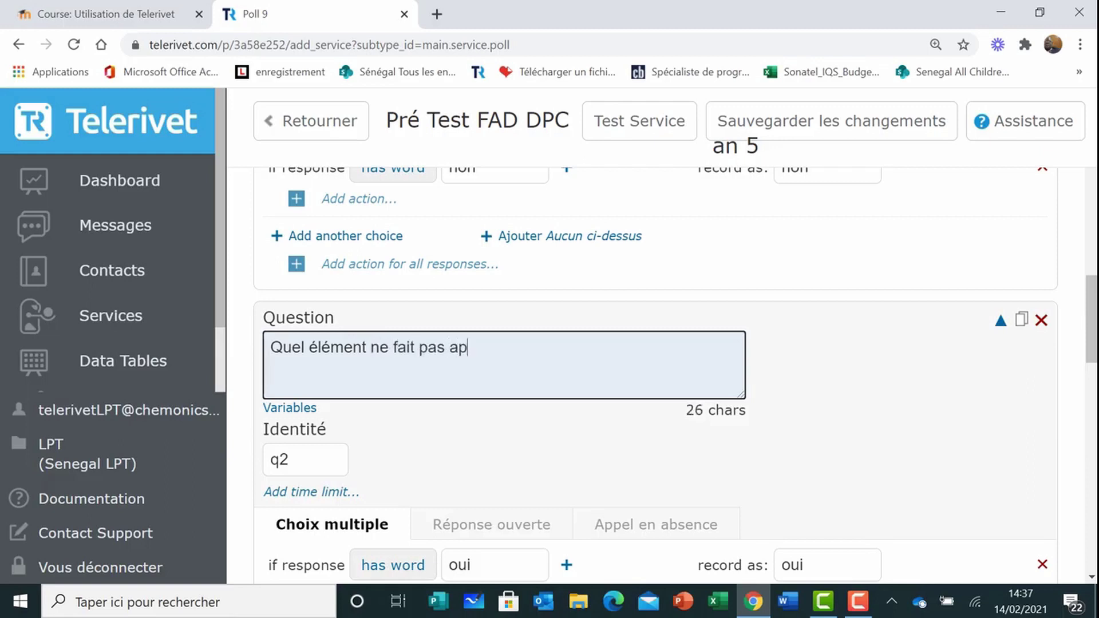
text(rtie des )
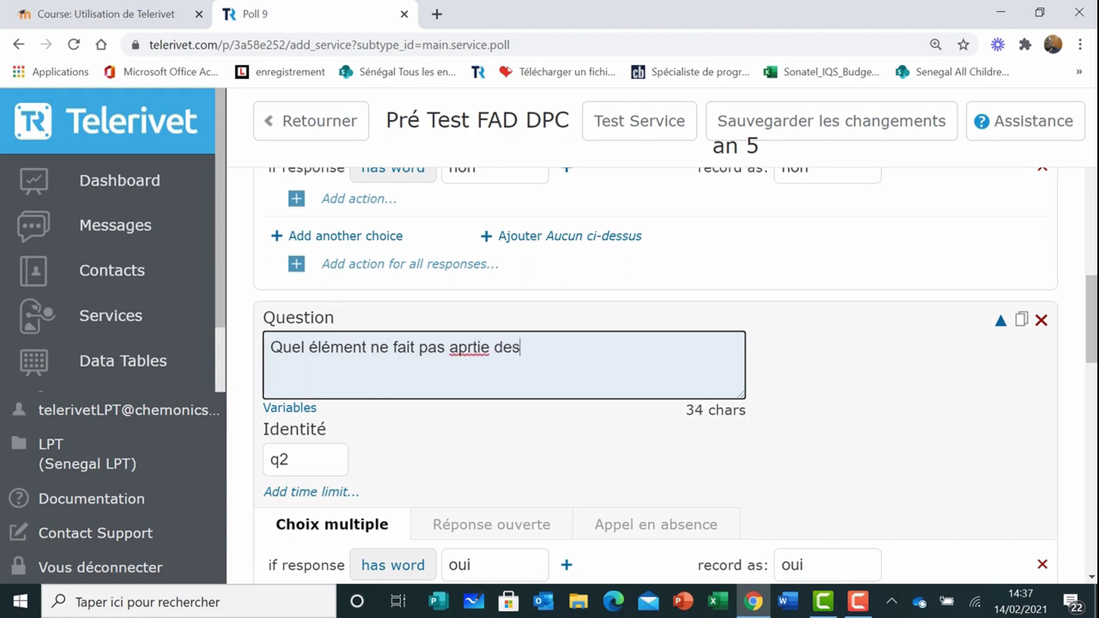
text(cinq c)
key(BackSpace)
key(BackSpace)
key(BackSpace)
text(q composantes)
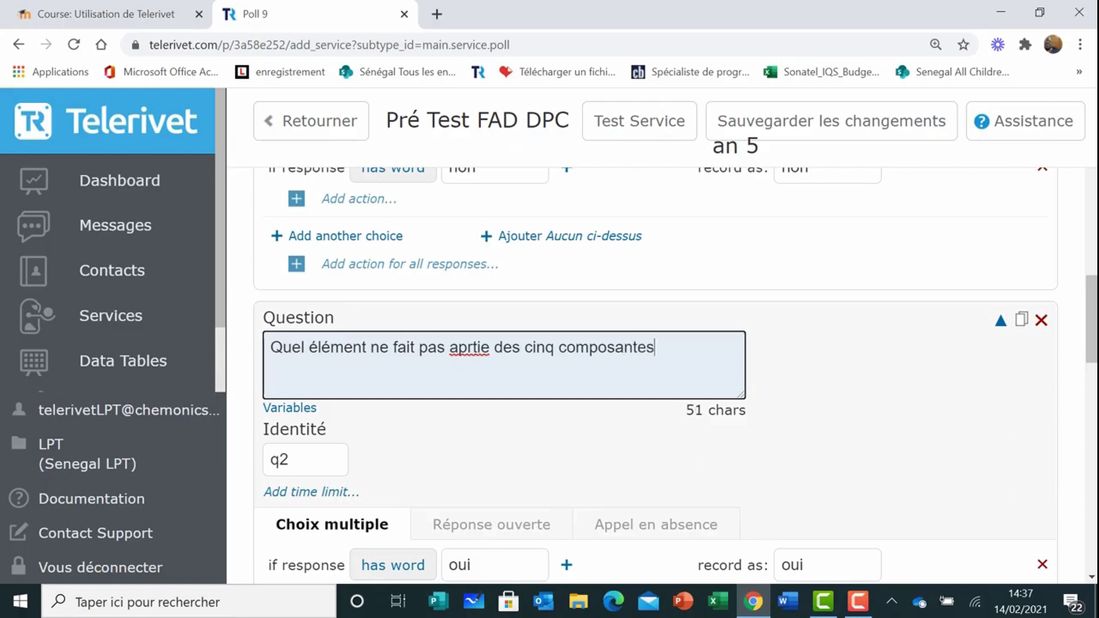
text( de la lecture)
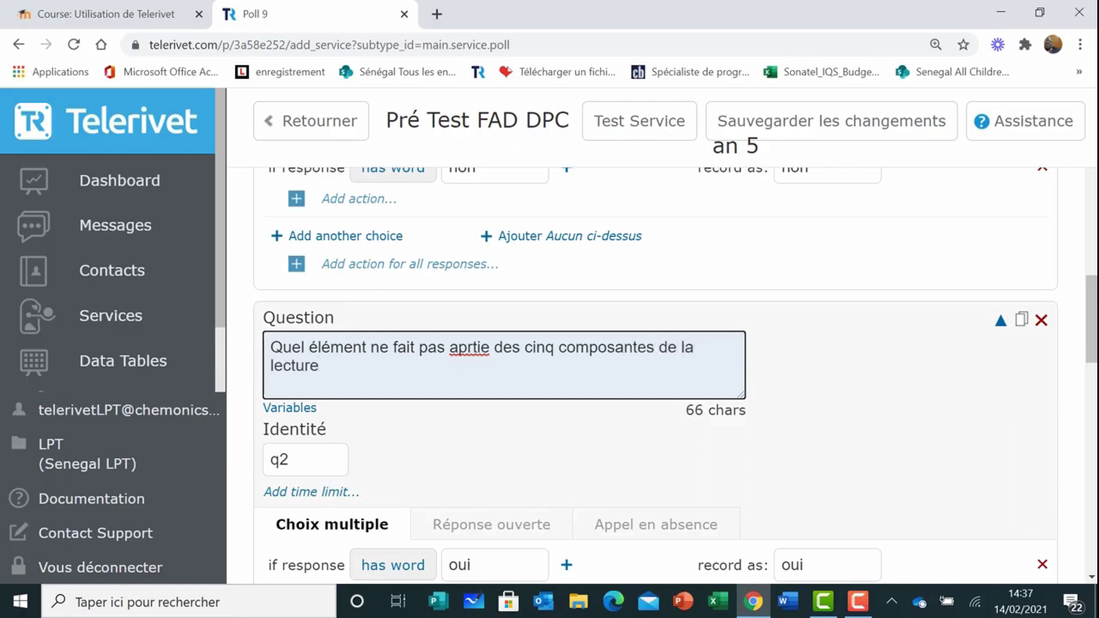
text(?)
right_click(474, 347)
click(509, 120)
Set q2's first multiple-choice answer to match when the response equals 1, and replace its recorded value with "l".
scroll(652, 344, down, 1)
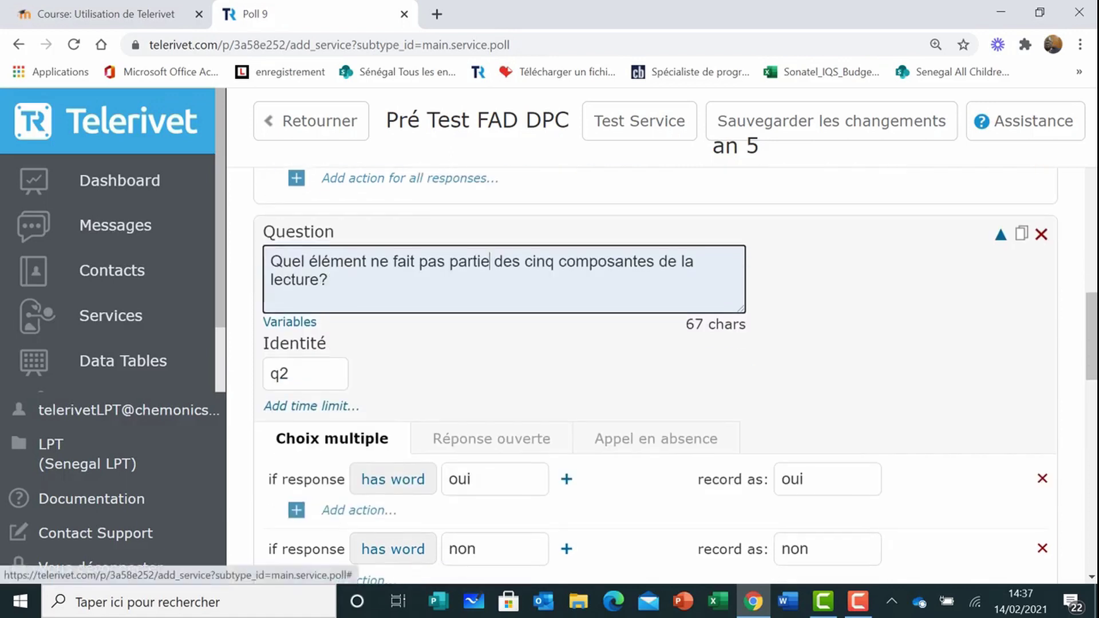
scroll(297, 409, down, 3)
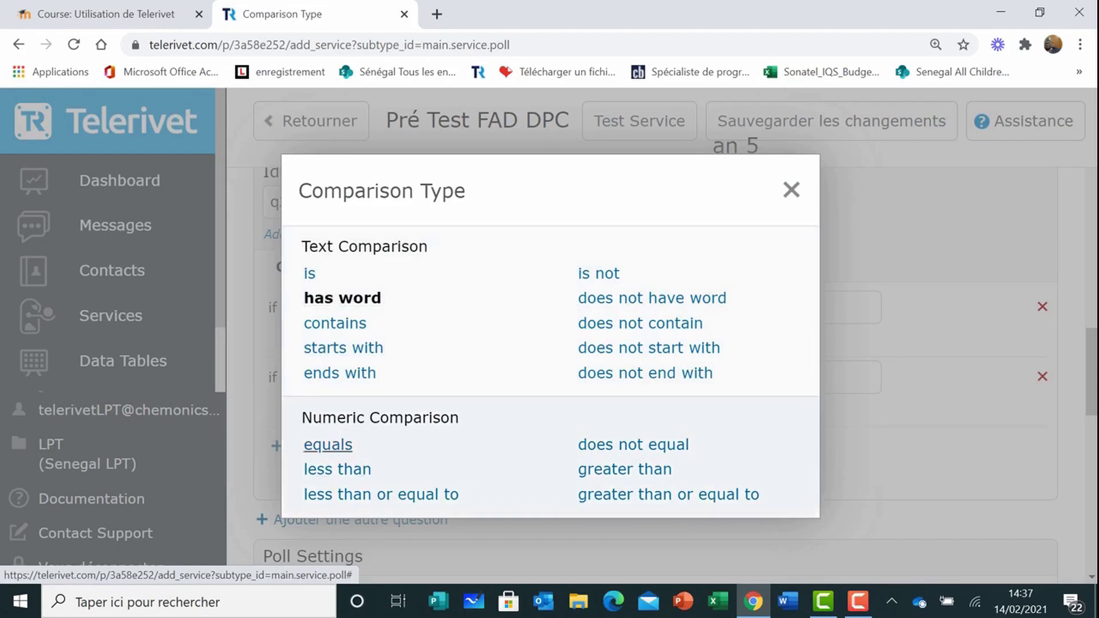
click(328, 445)
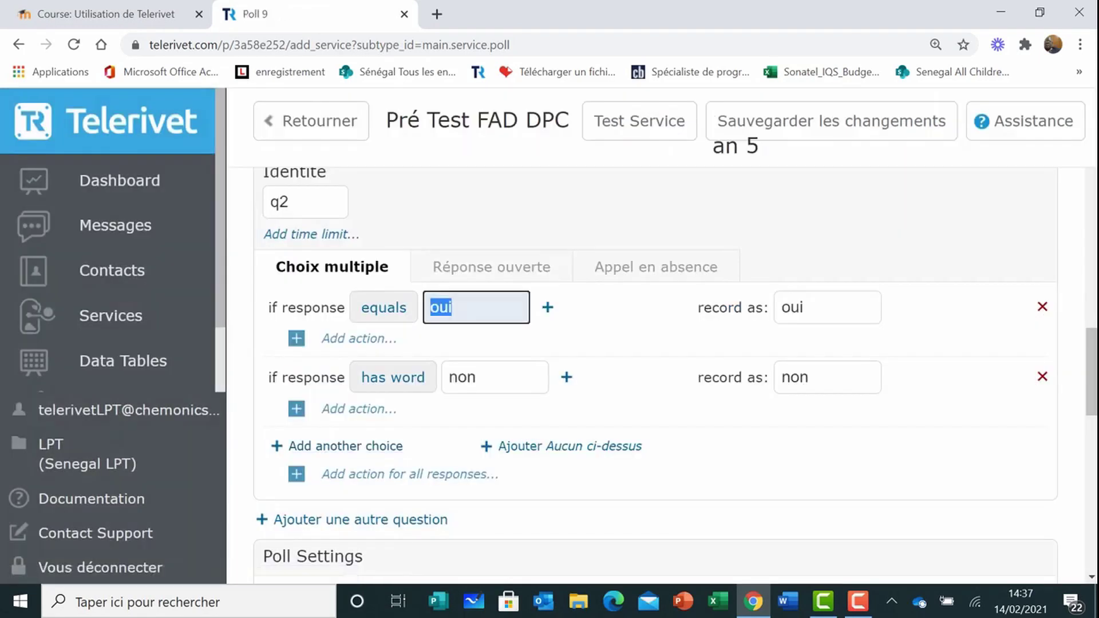
text(1)
key(Tab)
key(BackSpace)
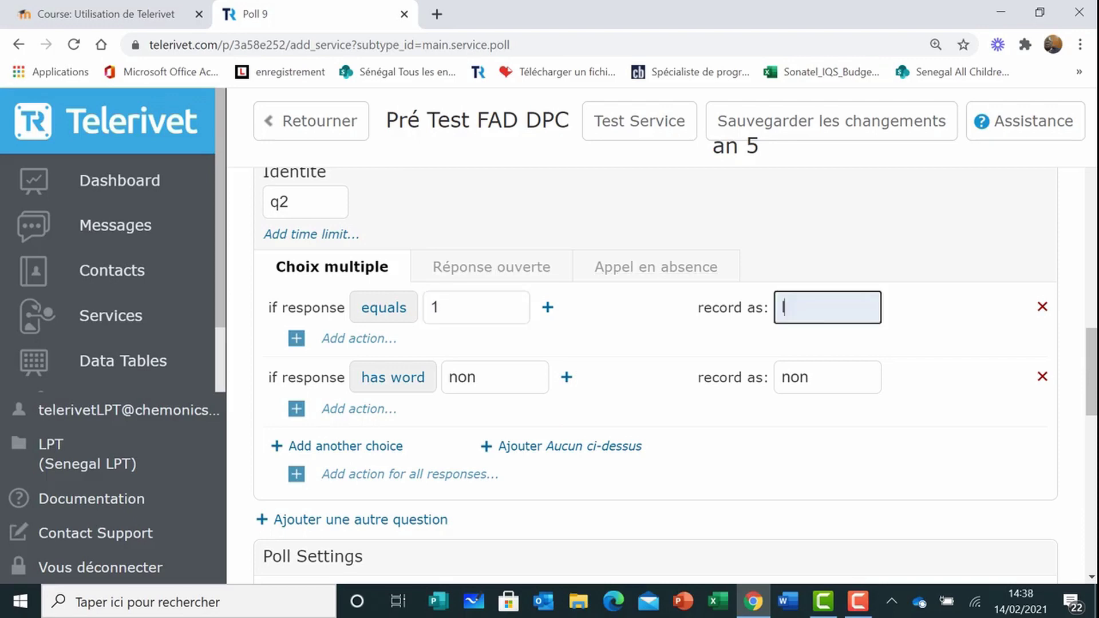
Add the first answer option "1-la compréhension" on its own line below q2's question text.
scroll(675, 371, up, 3)
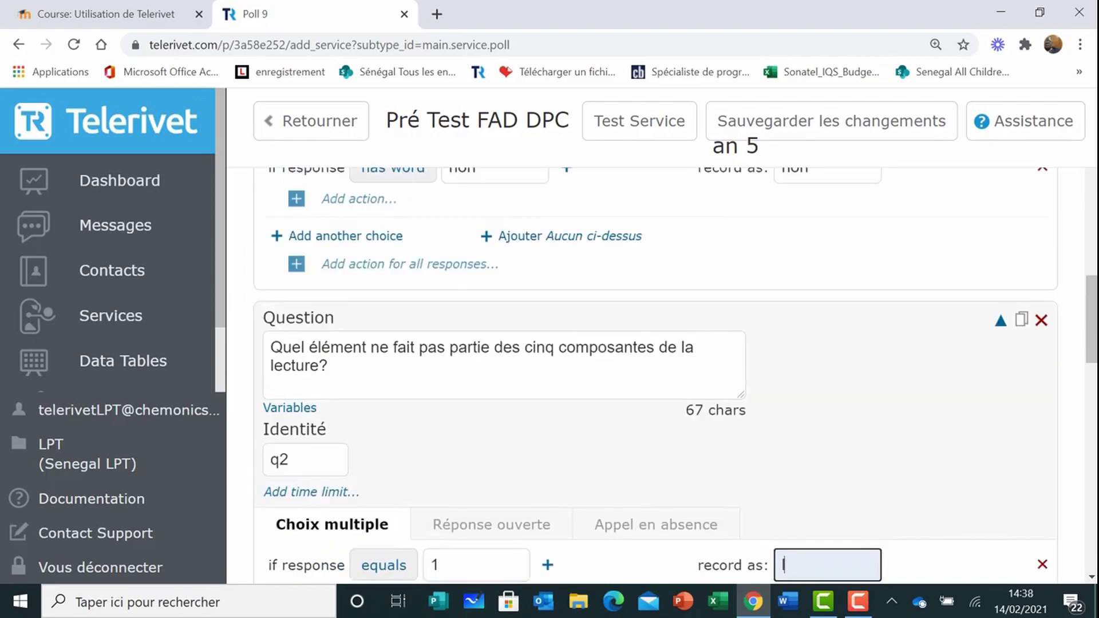
click(328, 365)
key(Return)
text(1-la )
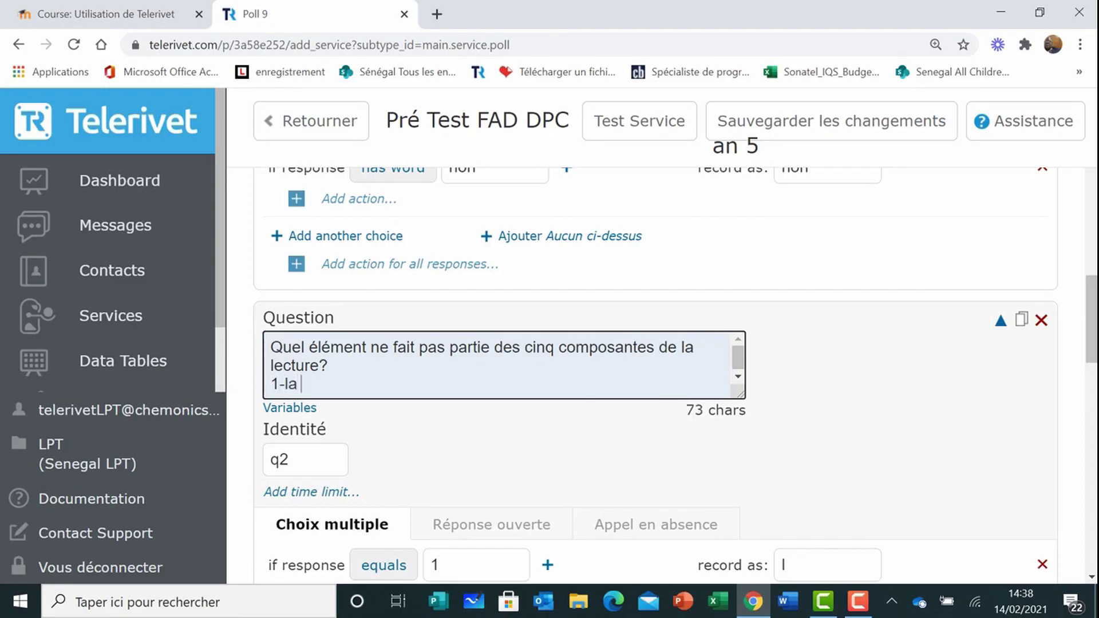
text(compréhensio)
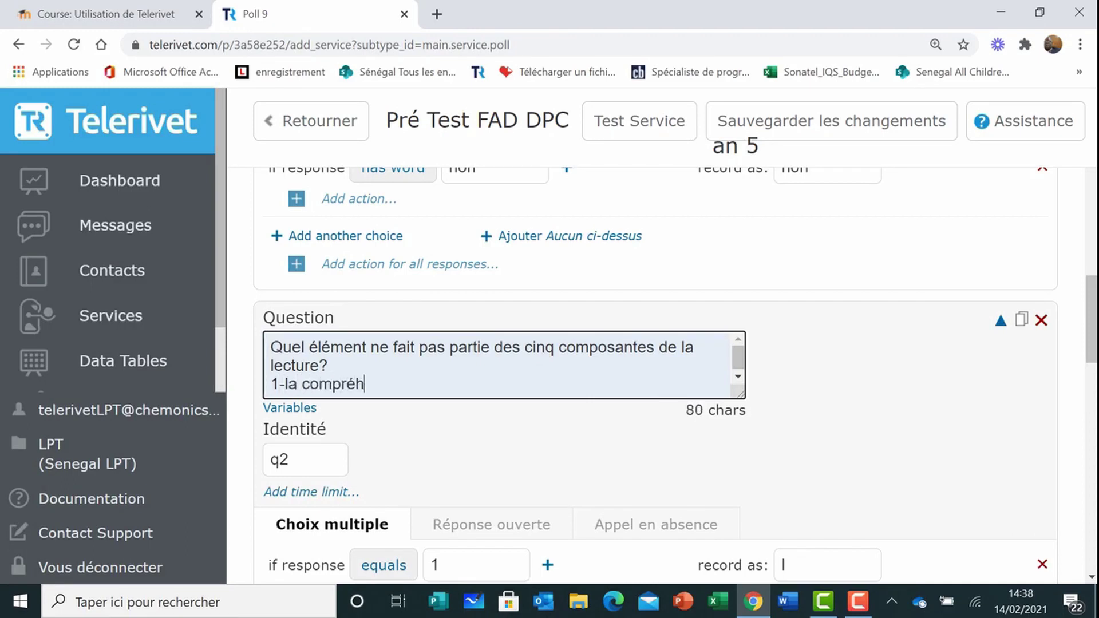
text(n)
key(Return)
Add the options "2-la syntaxe" and "3-le vocabulaire" on separate lines of q2's question text.
text(2-)
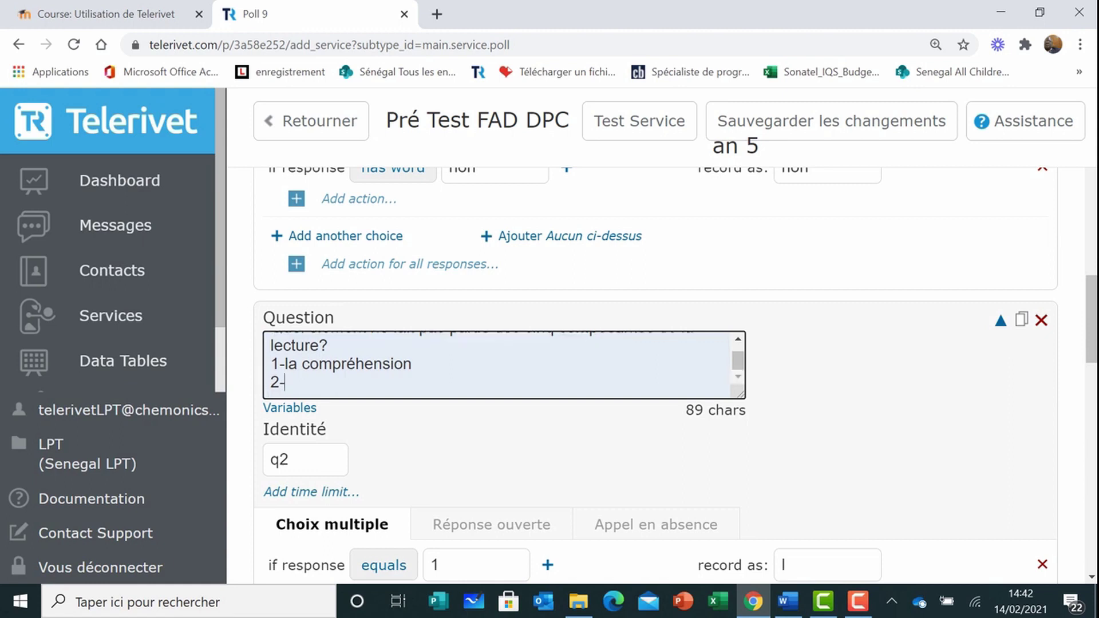
text(ka syntaxe)
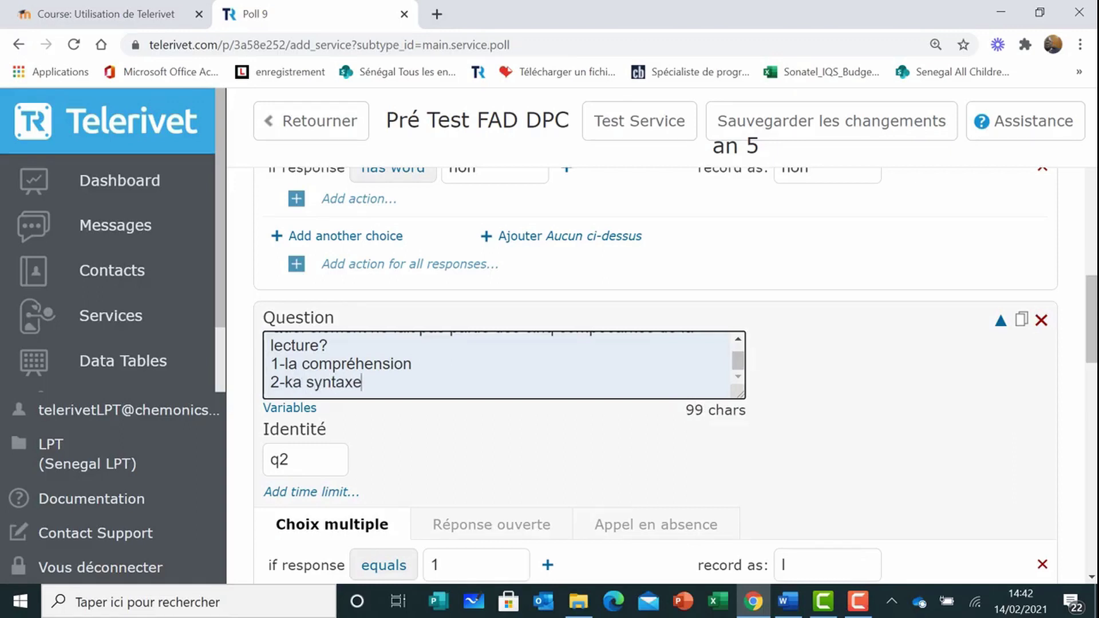
key(Return)
text(3-)
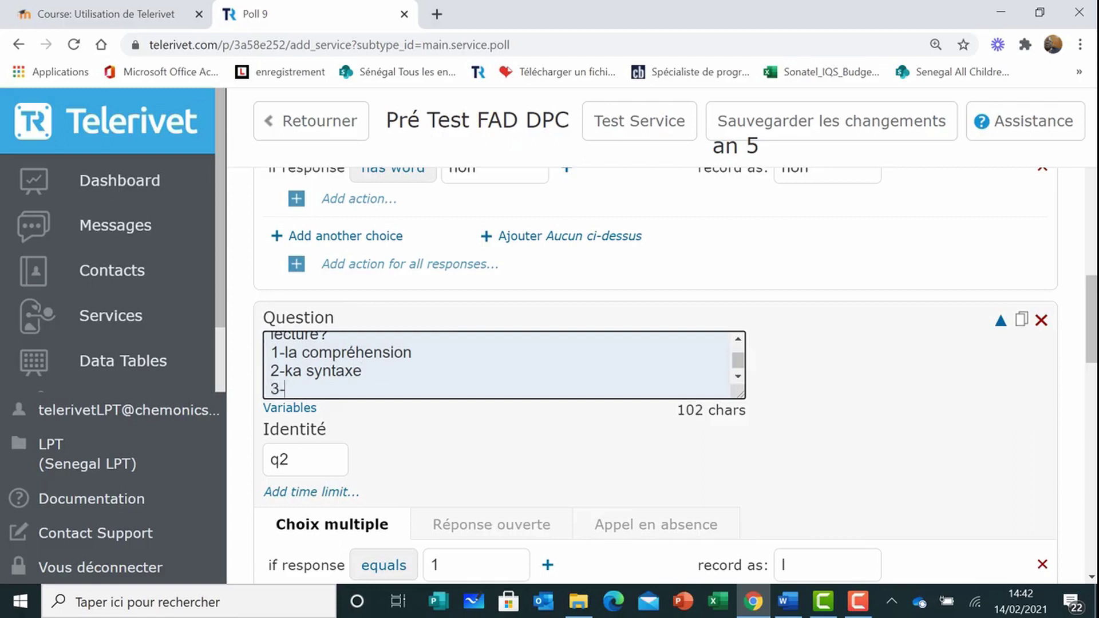
text(le vocabulaire)
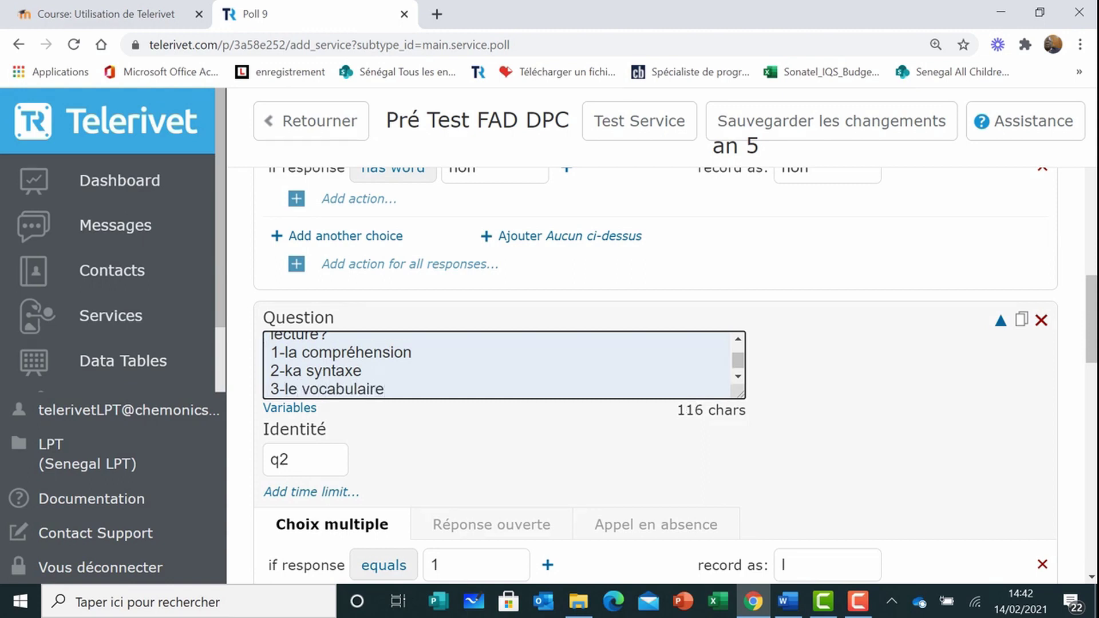
key(BackSpace)
text(l)
Continue q2's option list with the lines "4-le principe alphabétique" and "5-la fluidité".
key(Return)
text(4-)
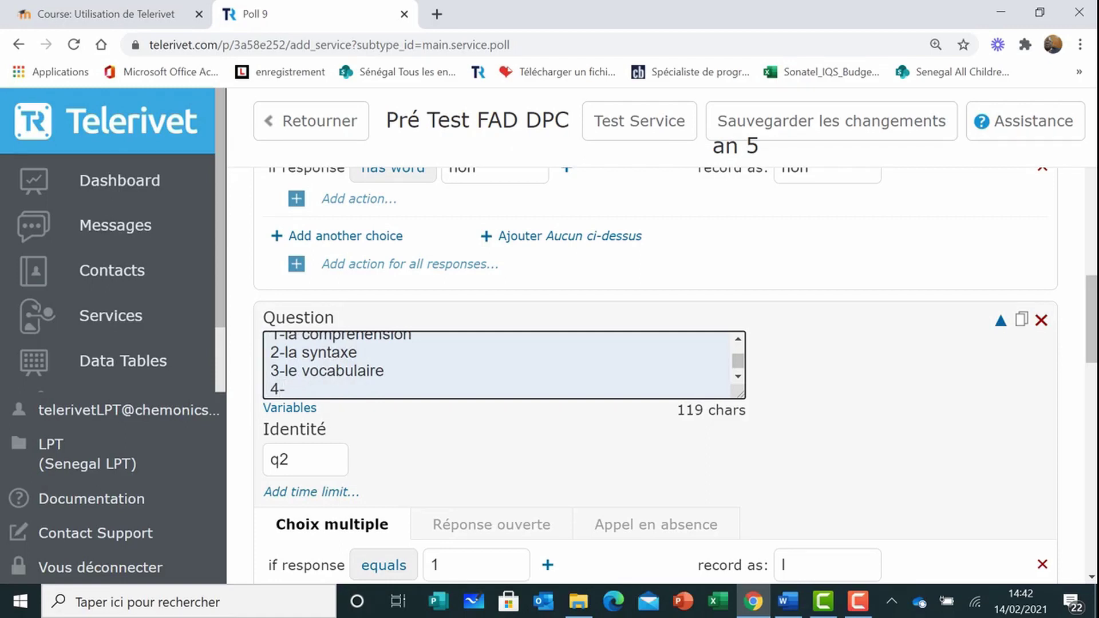
text(le principe )
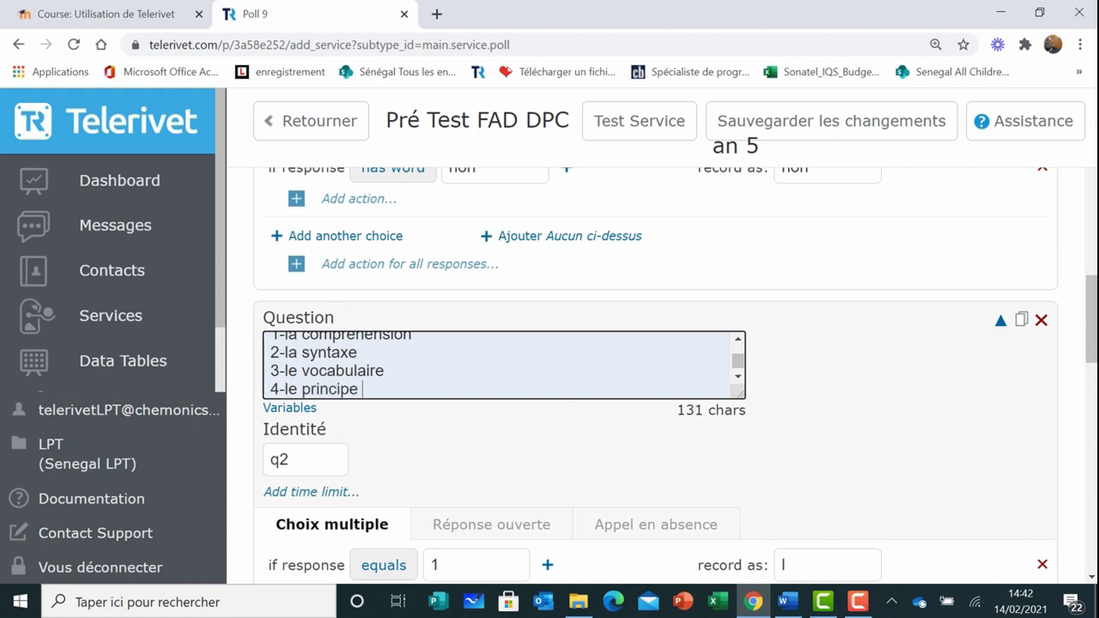
text(alphab)
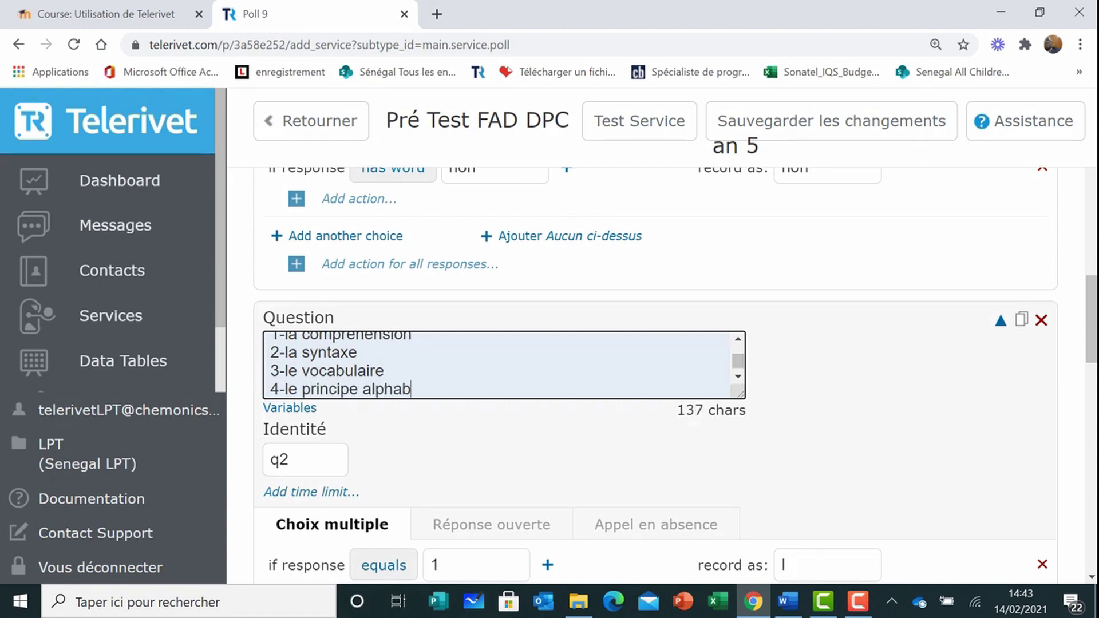
text(étique)
key(Return)
text(5)
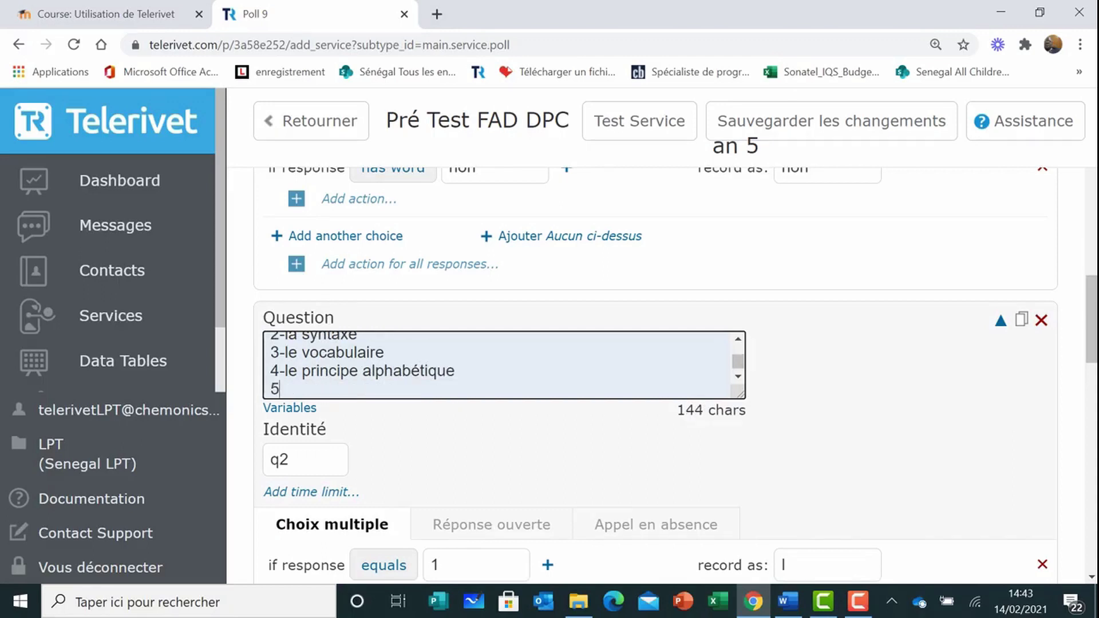
text(-la fluidité)
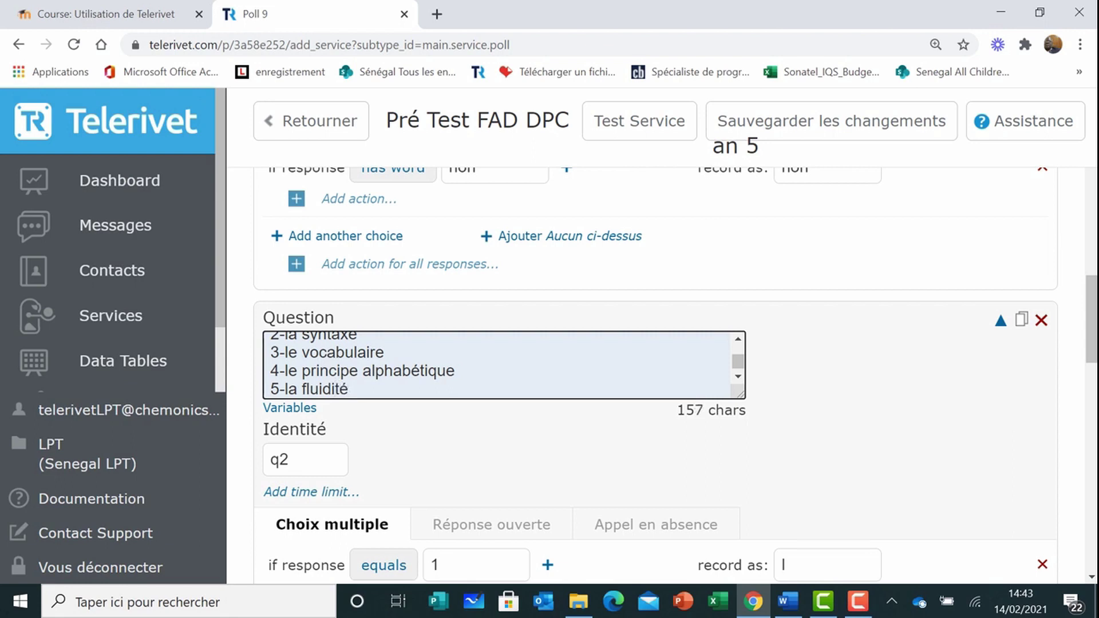
End q2's option list with a line reading "Je passe" and look over the whole question text.
key(Return)
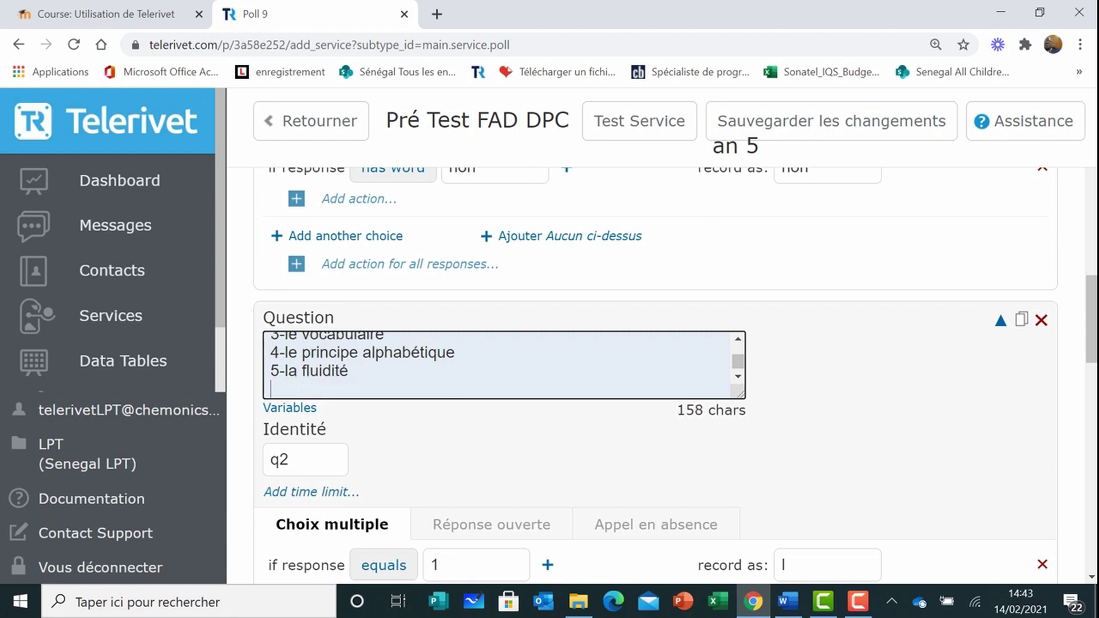
text(Je passe)
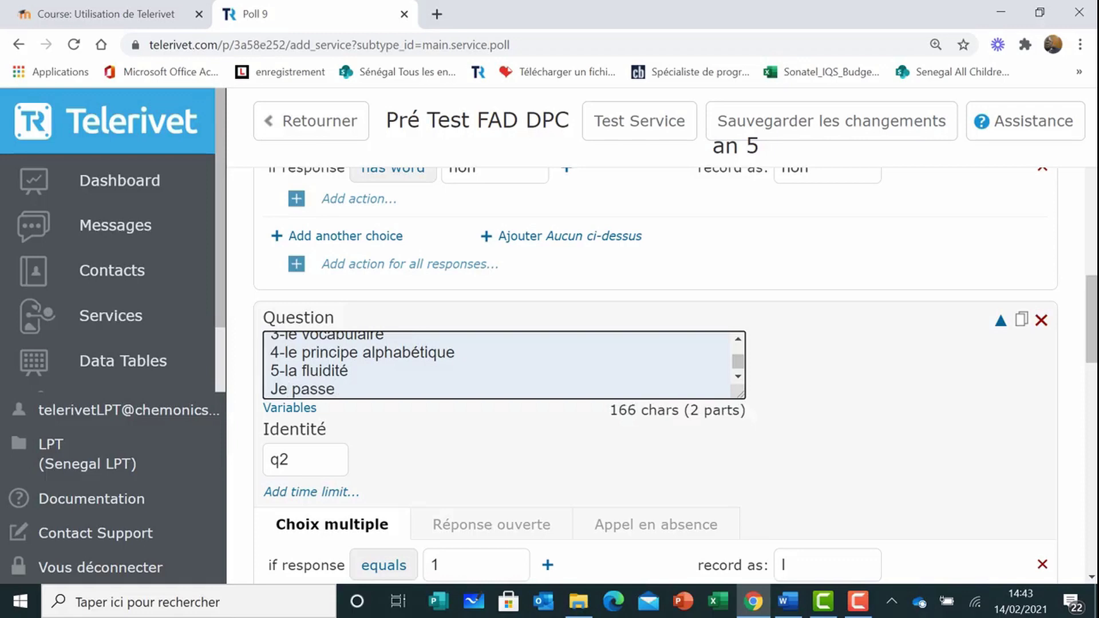
scroll(674, 376, up, 4)
scroll(675, 376, down, 4)
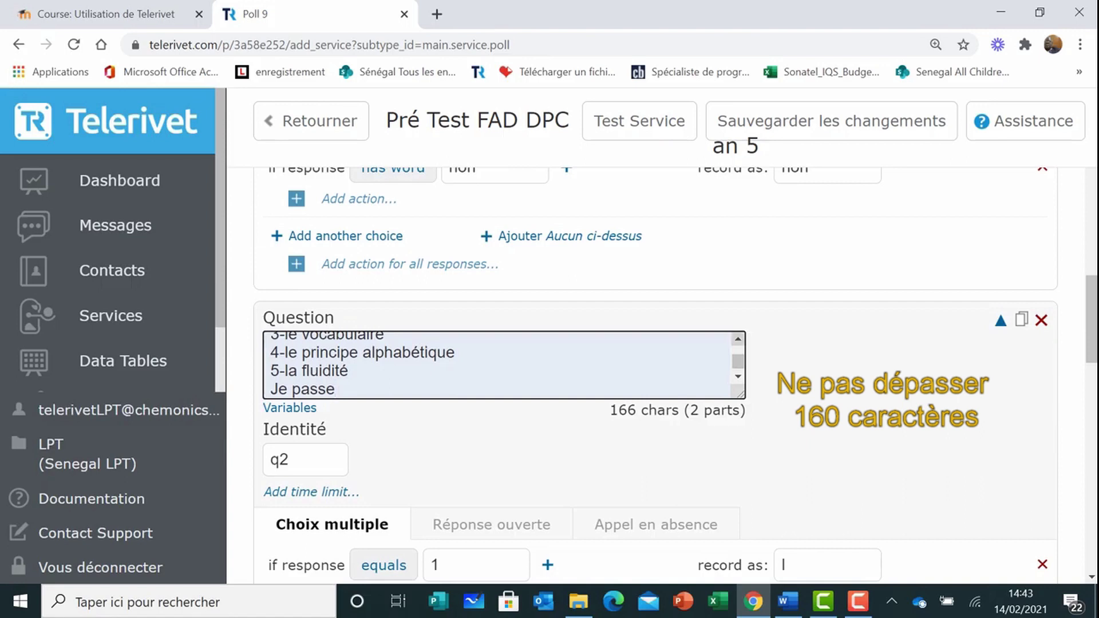
Insert the line "Tapez un chiffre :" between q2's question and its first answer option.
scroll(504, 365, up, 3)
scroll(504, 364, up, 1)
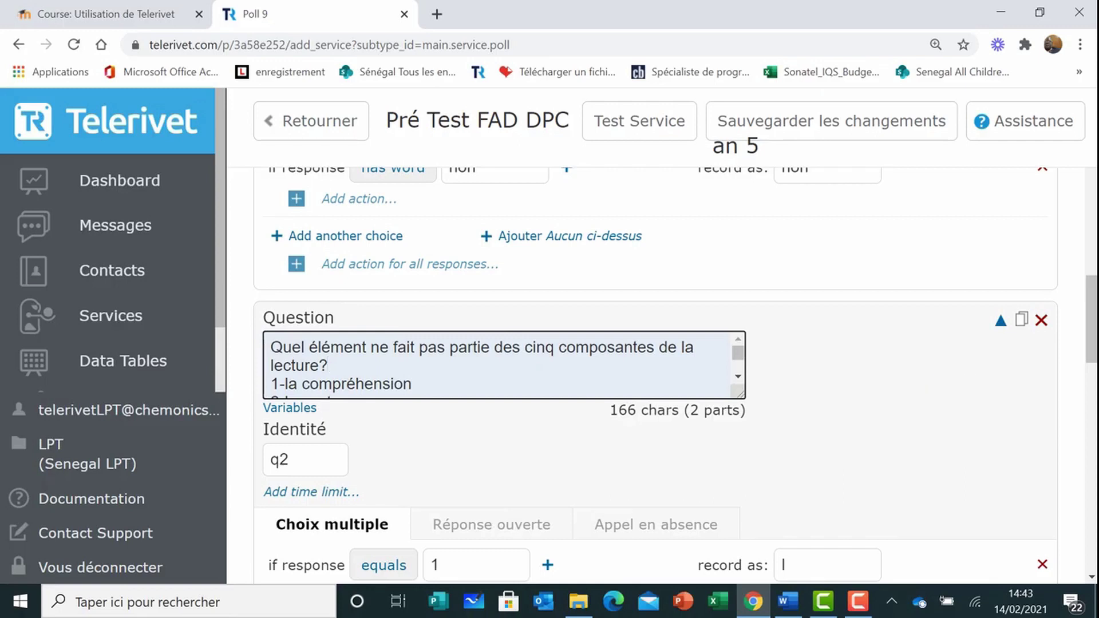
key(Return)
text(Tapez )
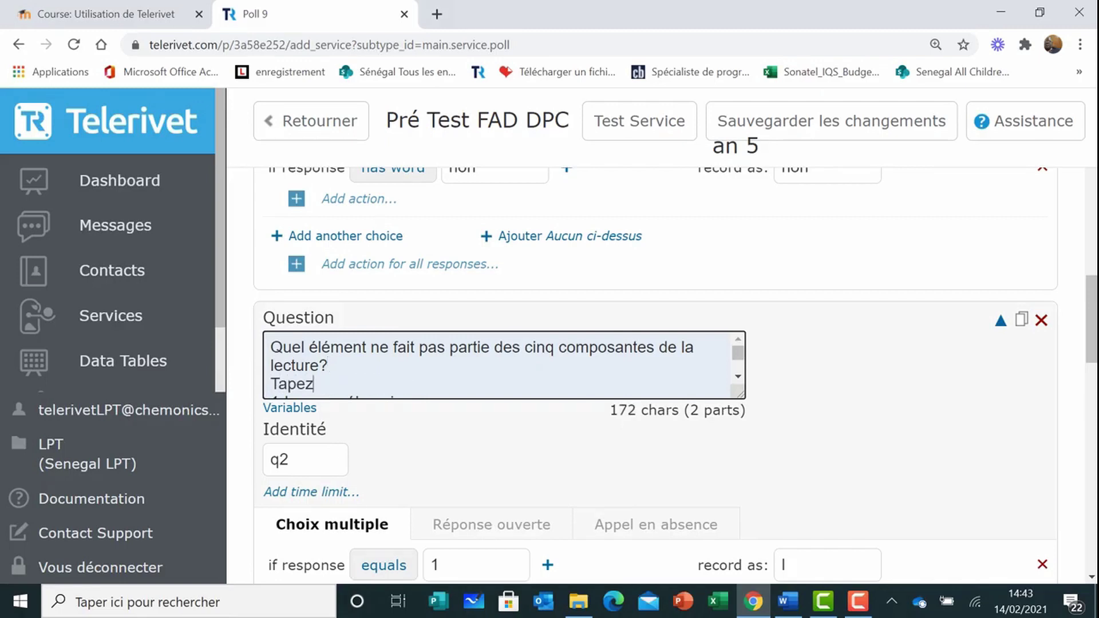
text(un chiffre)
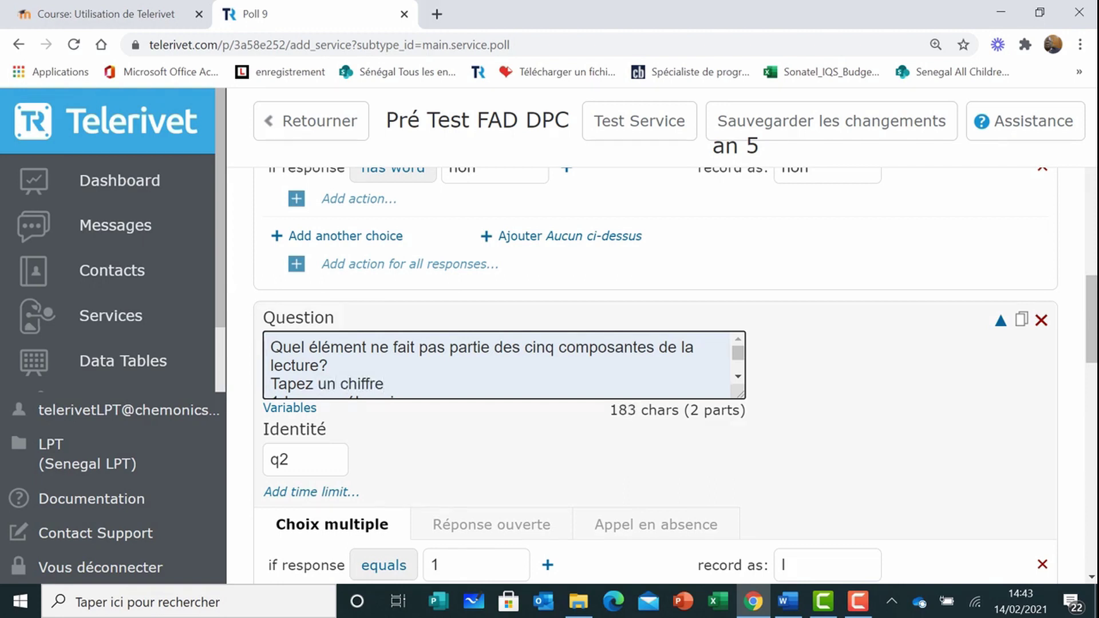
text( :)
Number the "Je passe" option in q2's text as "6-" and review the complete question text.
key(Down)
key(Down)
key(Down)
key(Down)
key(Down)
key(Down)
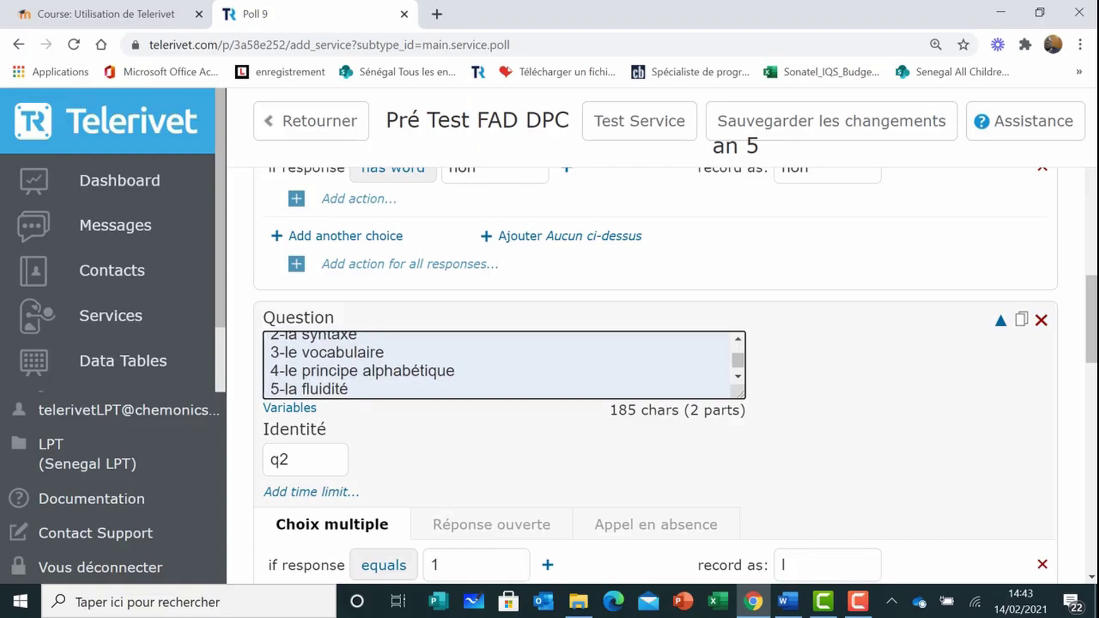
scroll(675, 375, down, 1)
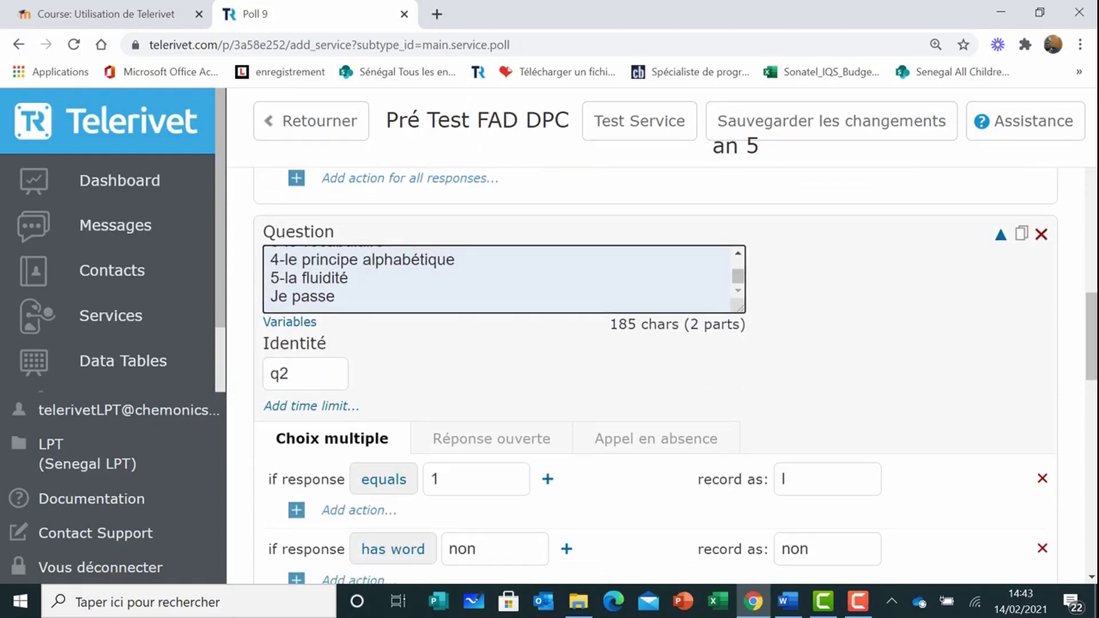
text(6-)
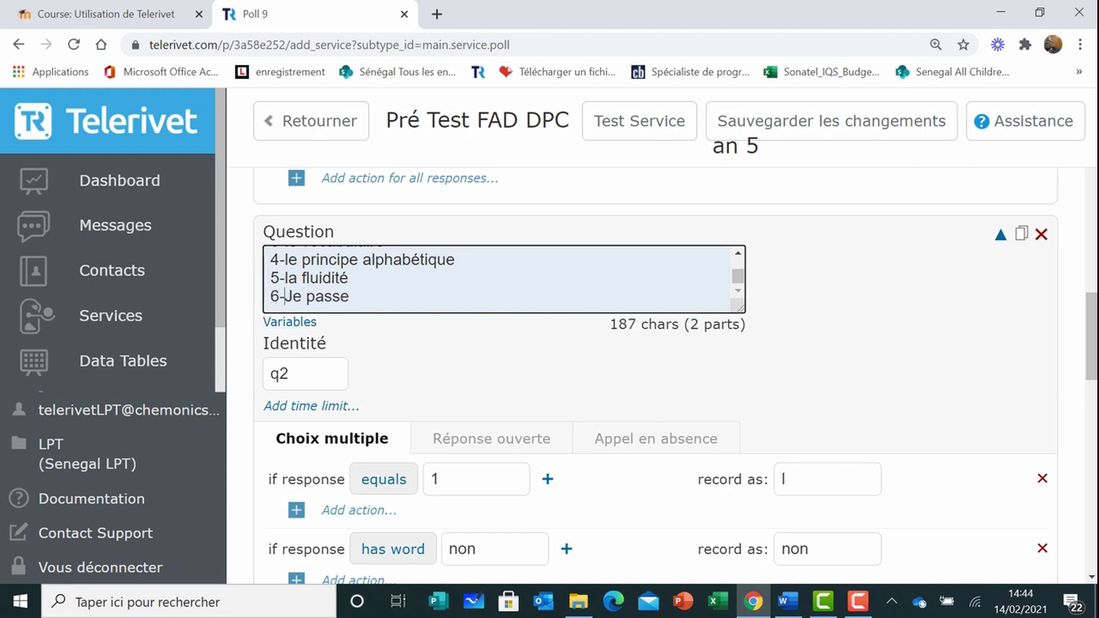
scroll(503, 279, up, 3)
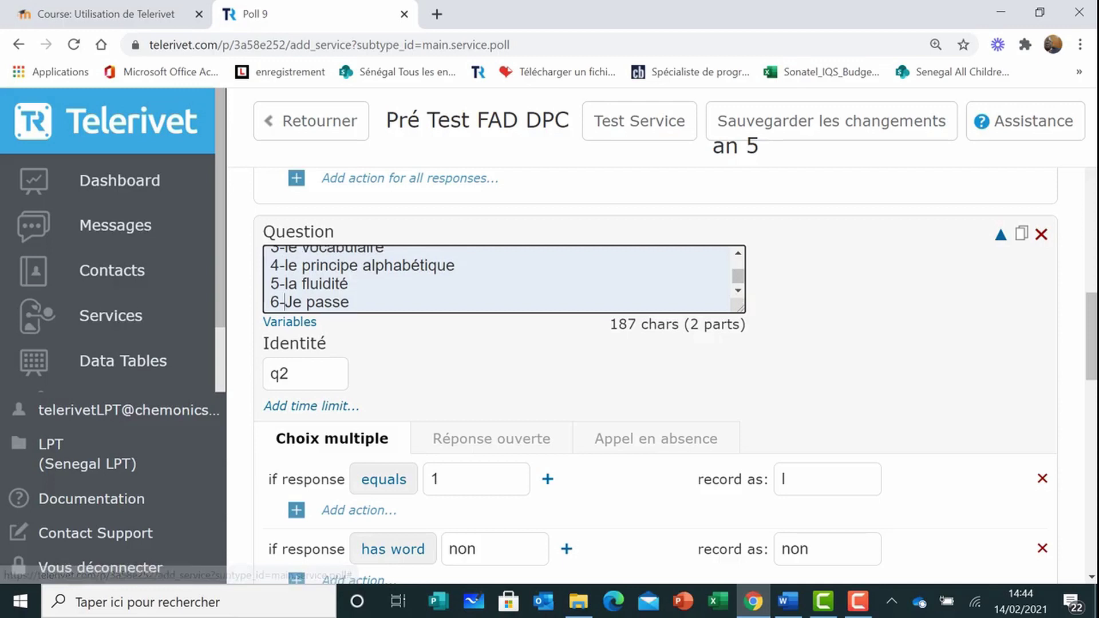
scroll(503, 279, down, 1)
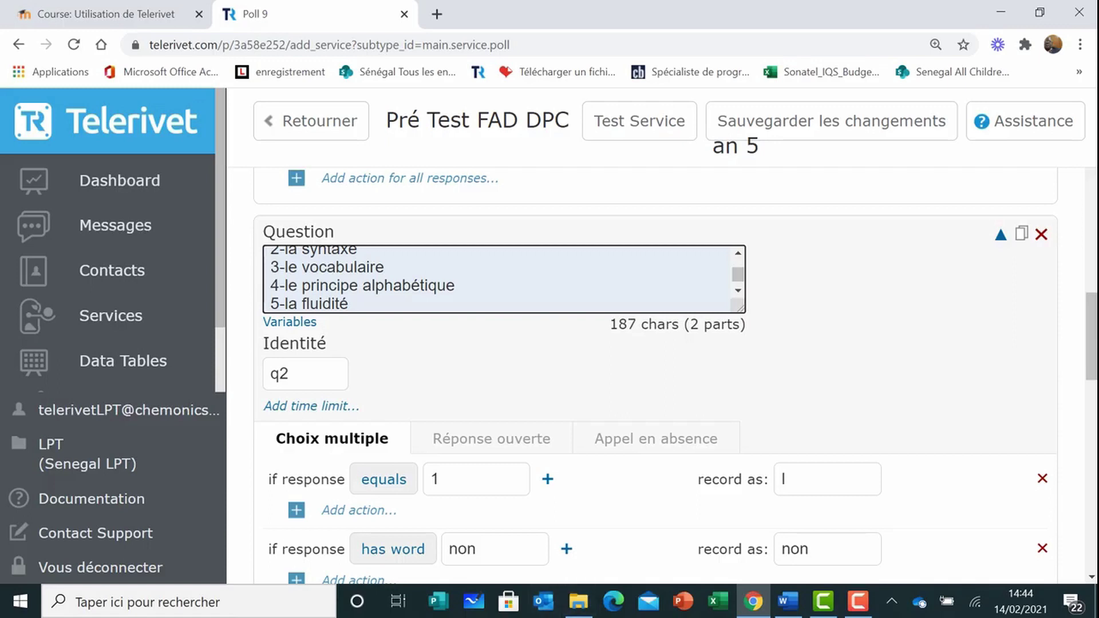
scroll(504, 279, up, 3)
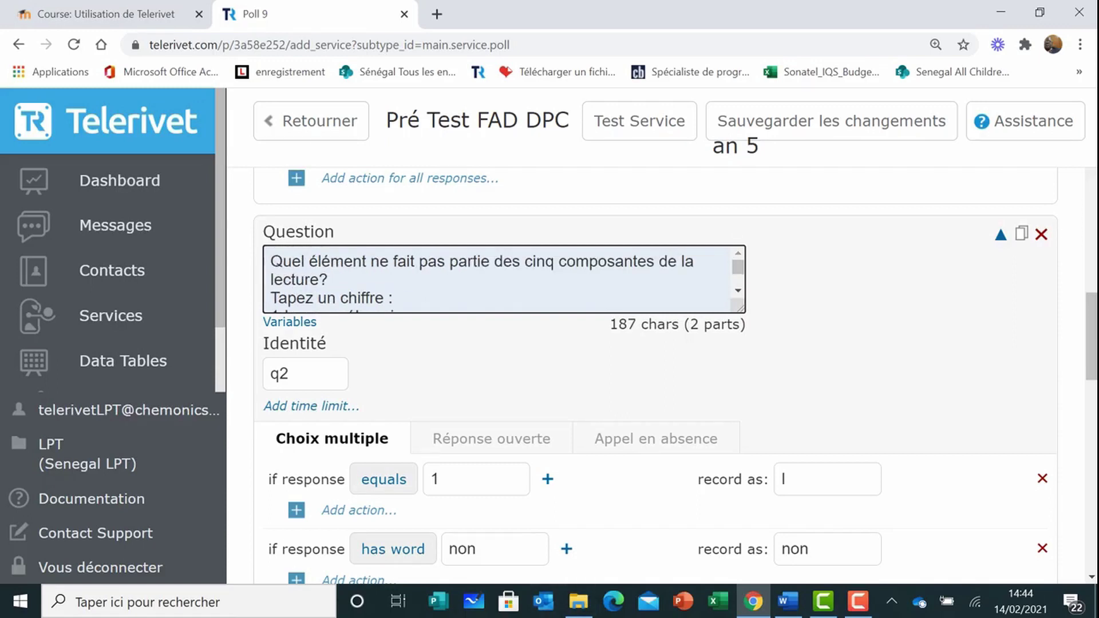
Read through q2's question text from the opening sentence to the final answer option.
scroll(504, 279, down, 3)
scroll(503, 279, down, 1)
scroll(504, 278, up, 3)
scroll(504, 278, down, 3)
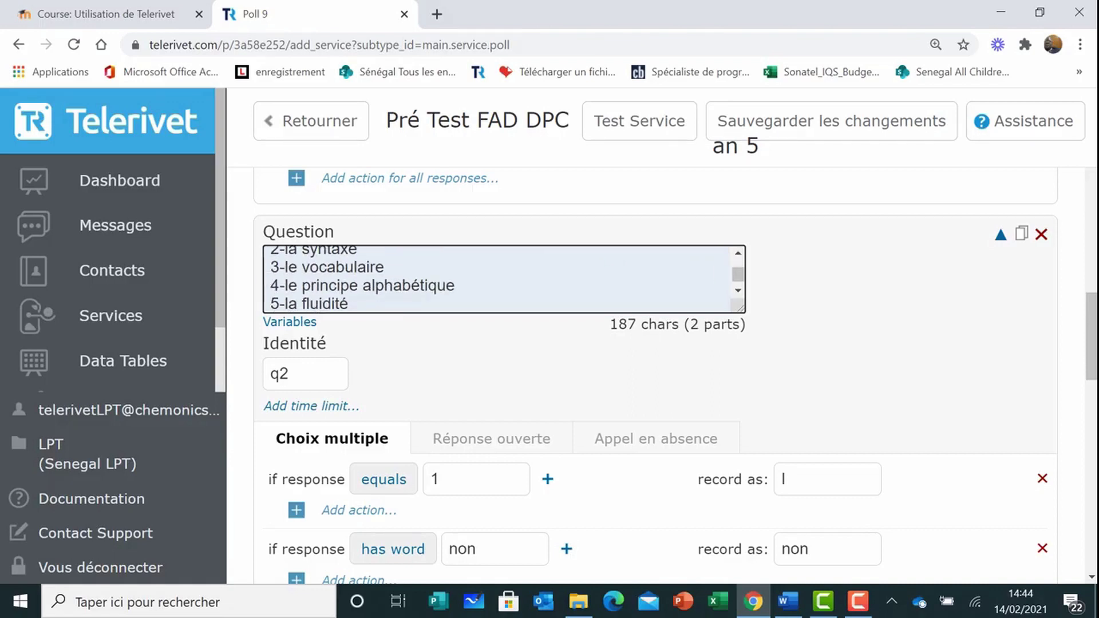
scroll(285, 295, down, 1)
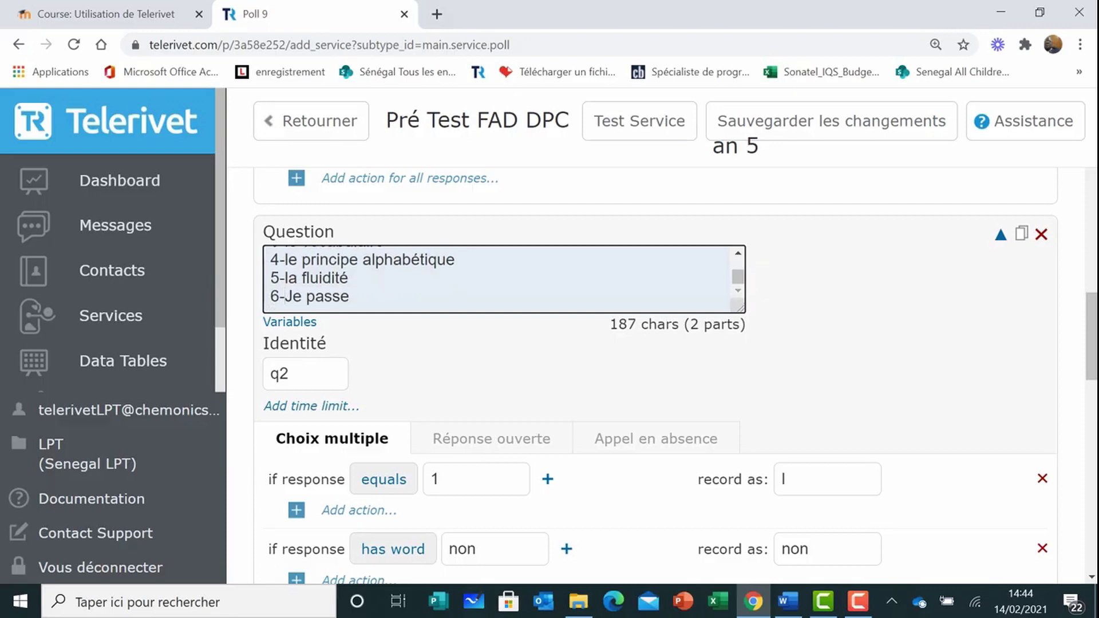
scroll(285, 296, up, 2)
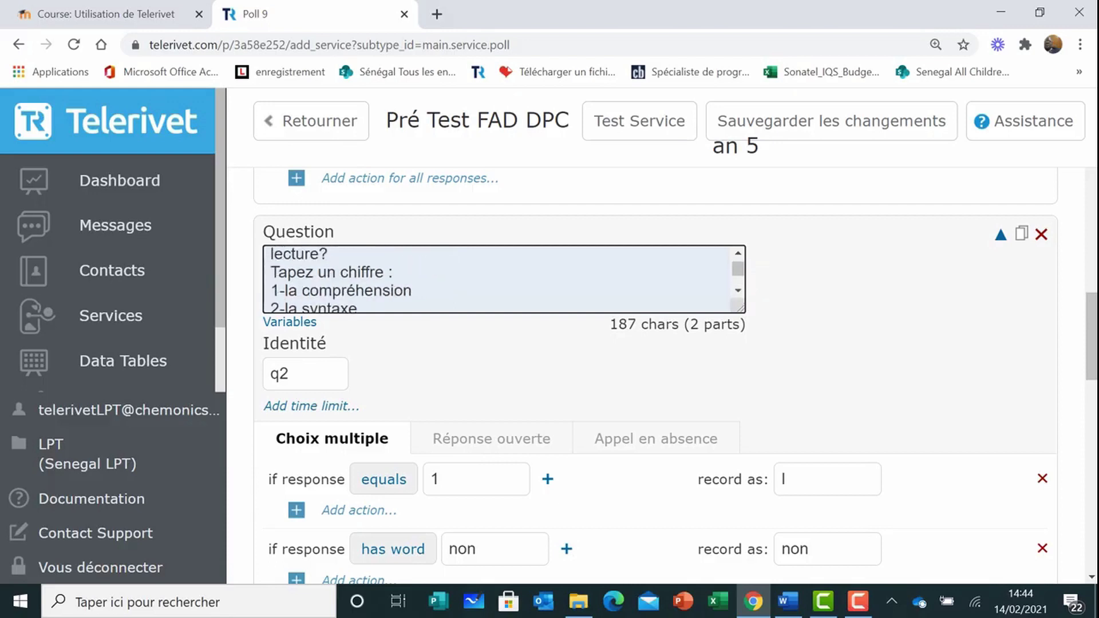
scroll(504, 279, up, 1)
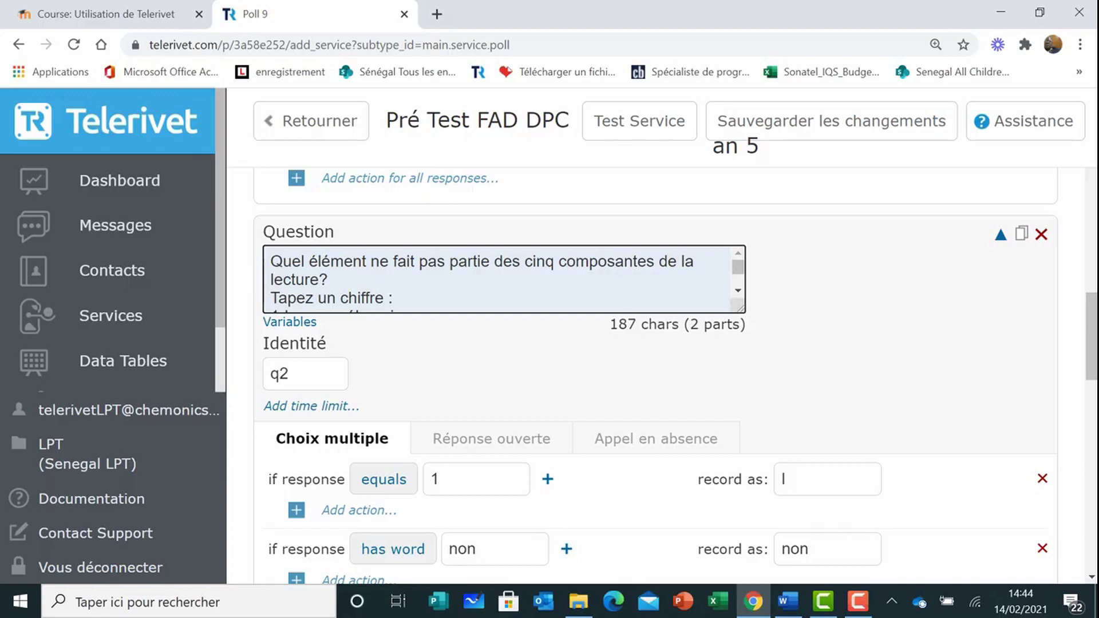
Reword the start of q2's question so it reads "Trouvez l'intrus parmi les" before "cinq composantes de la lecture?".
drag(271, 261, 466, 261)
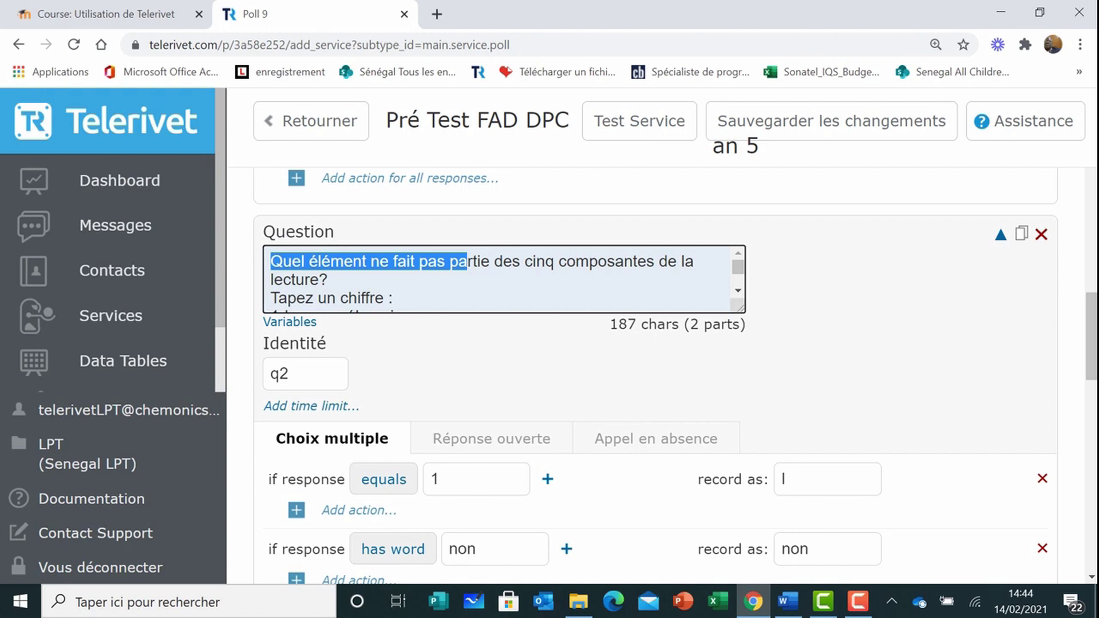
drag(467, 261, 493, 261)
text(Trou)
text(vez )
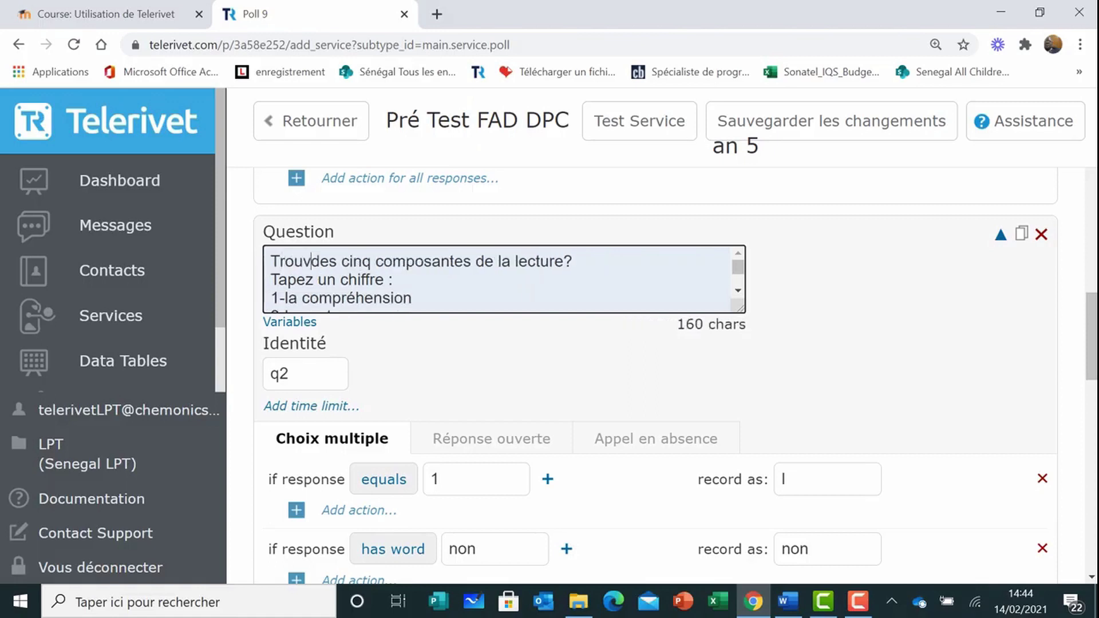
text(l'intrus)
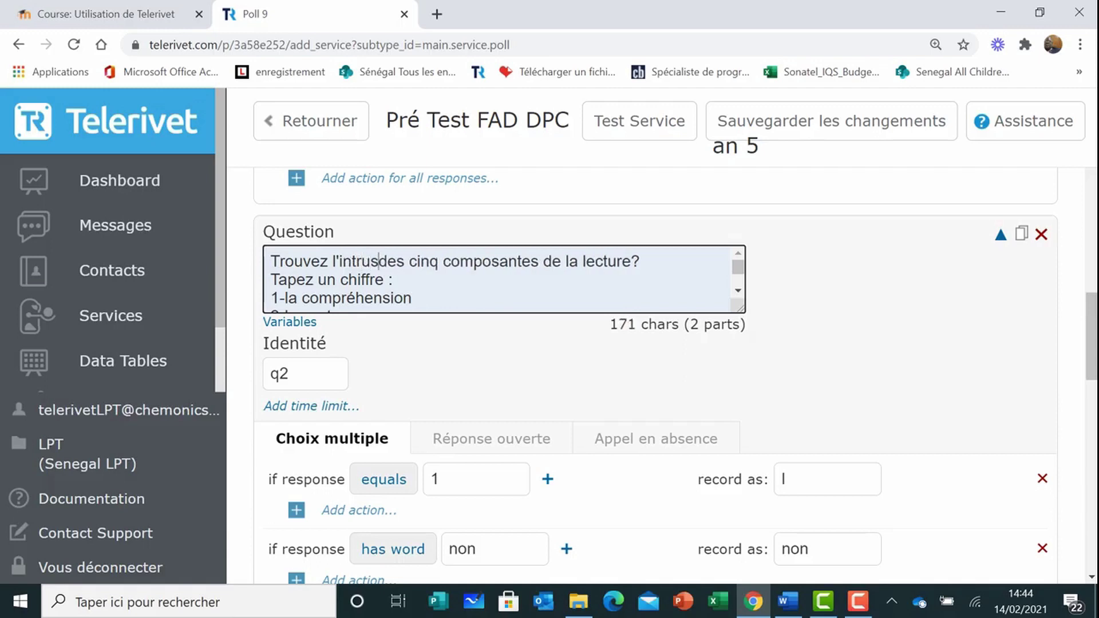
text(  par)
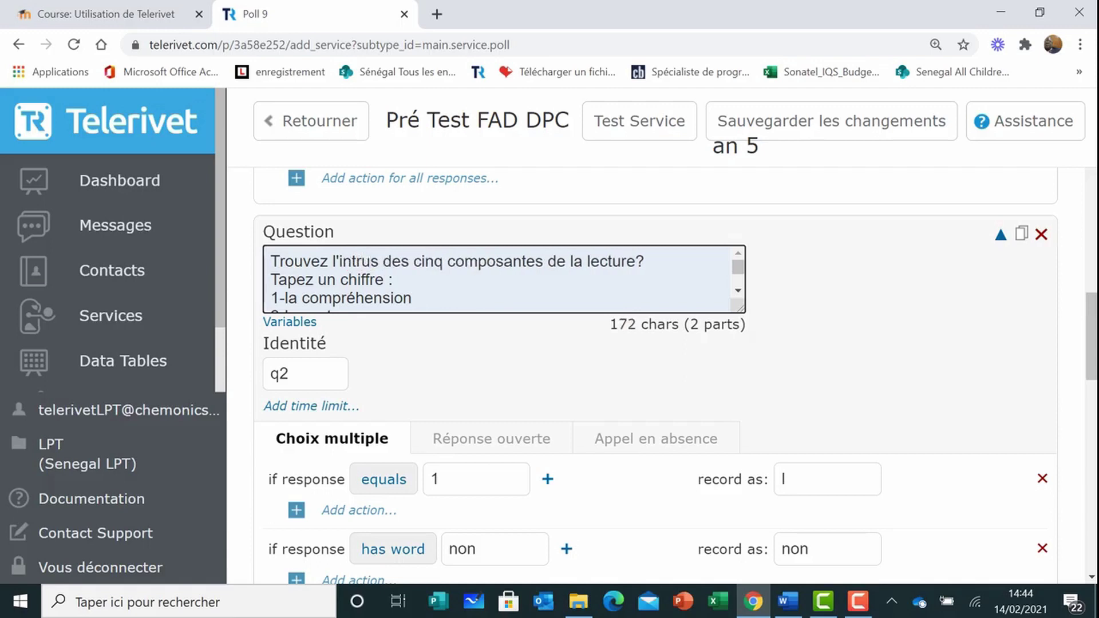
text(mi)
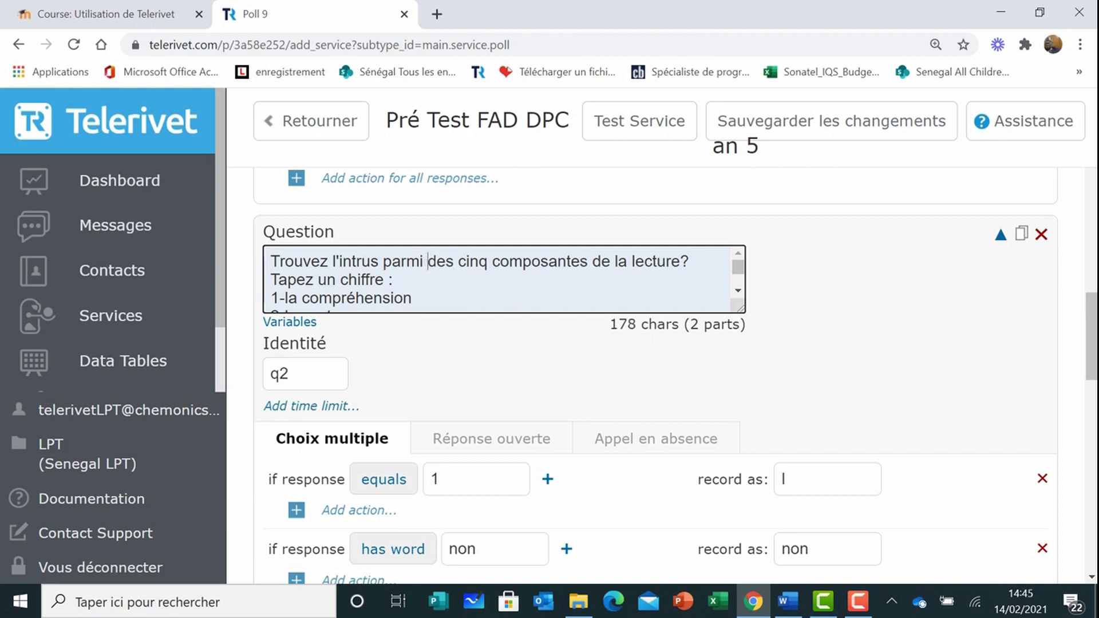
click(436, 261)
key(BackSpace)
text(l)
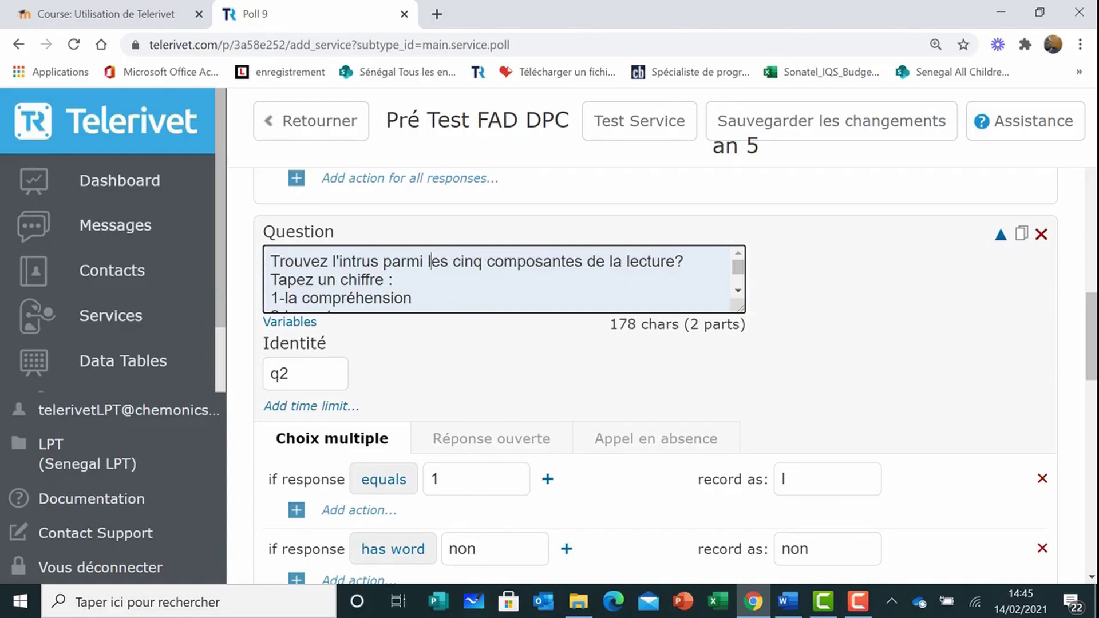
Shorten q2's question by removing "de la lecture" and the space before the question mark, and check the answer options.
drag(586, 261, 674, 261)
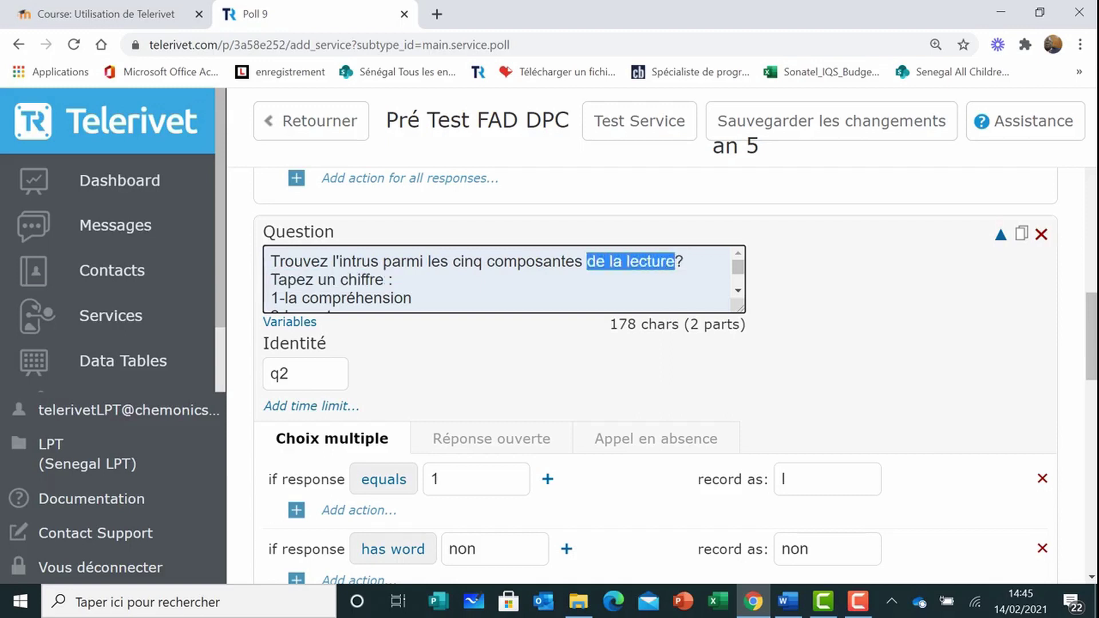
key(BackSpace)
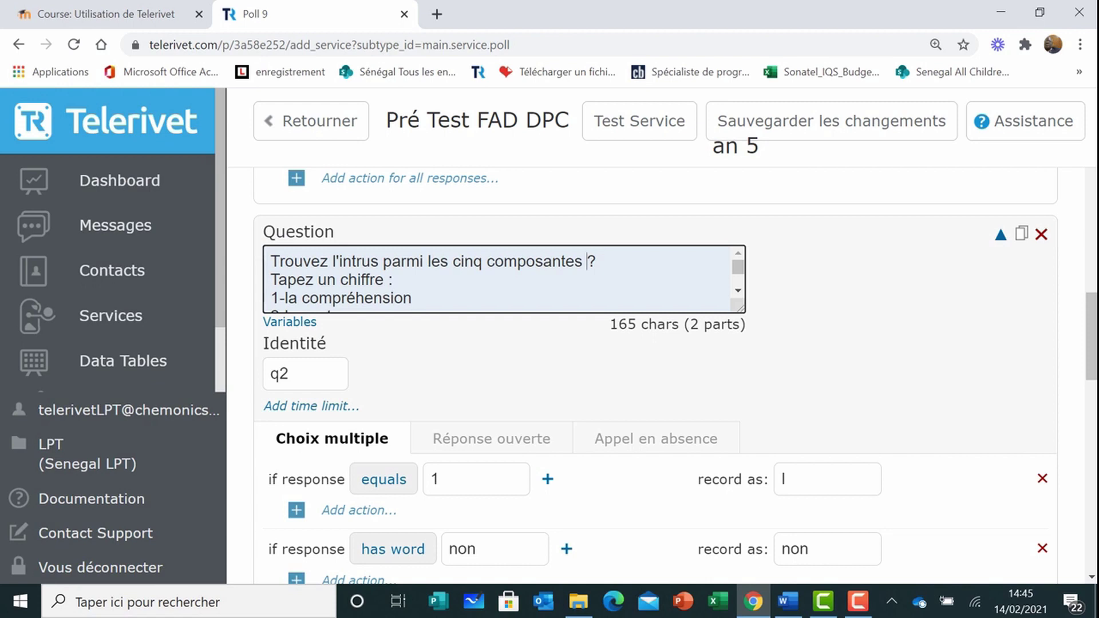
key(BackSpace)
click(411, 298)
scroll(411, 298, down, 2)
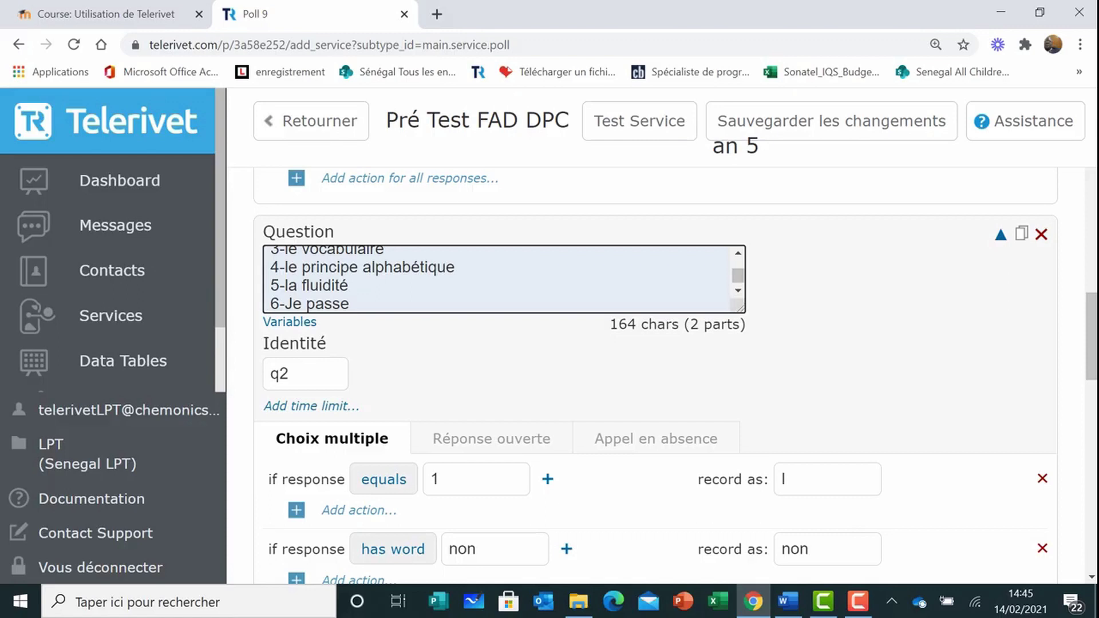
click(737, 252)
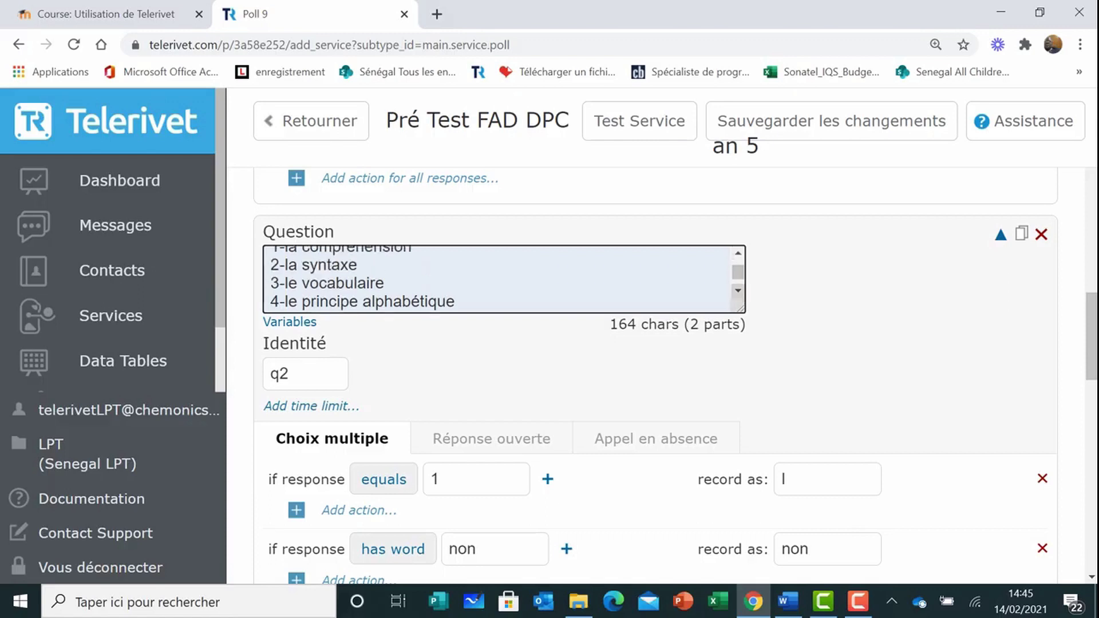
scroll(503, 279, down, 2)
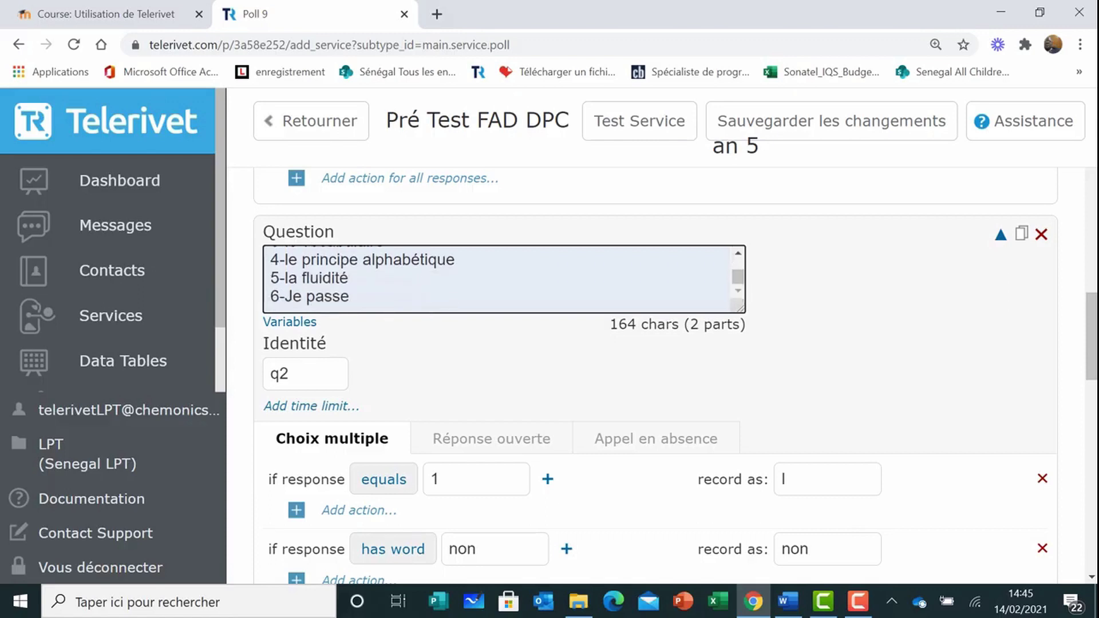
scroll(504, 279, up, 3)
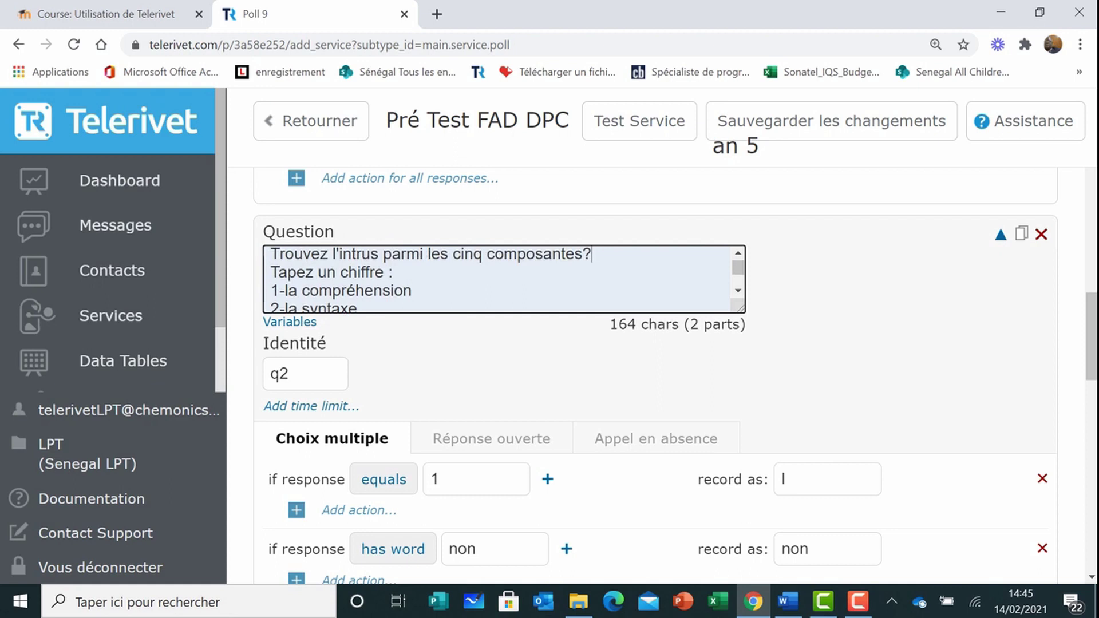
Remove the space before the colon in q2's "Tapez un chiffre:" line and look over the options.
click(393, 273)
key(BackSpace)
key(BackSpace)
text(:)
scroll(504, 279, down, 2)
scroll(503, 279, up, 2)
scroll(503, 279, down, 2)
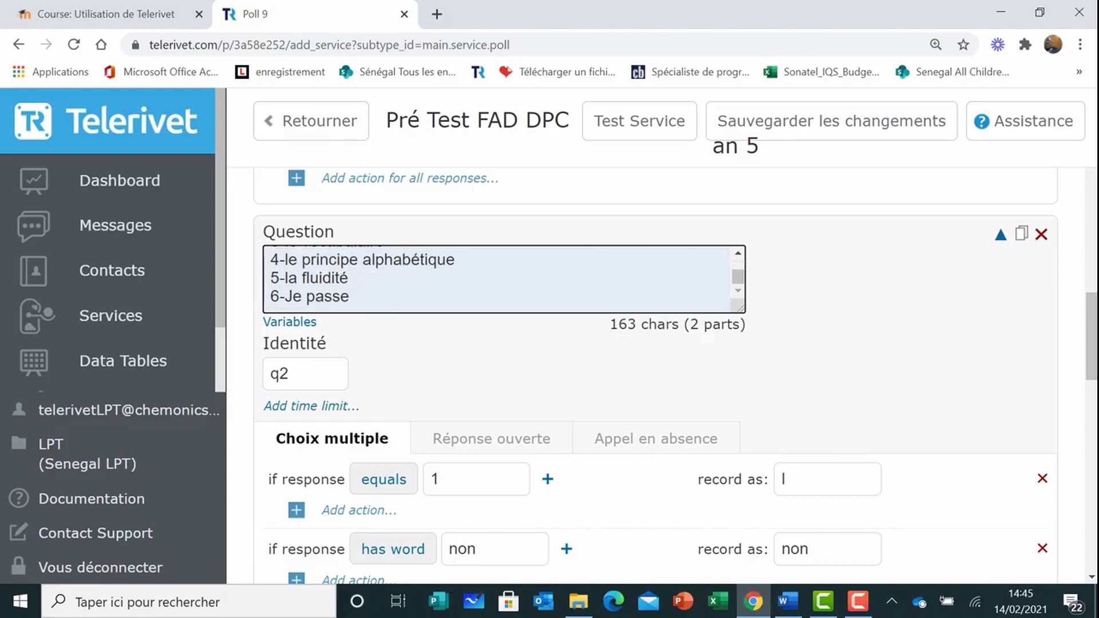
Remove the articles from q2's options 2 to 5, leaving "syntaxe", "vocabulaire", "principe alphabétique" and "fluidité".
scroll(504, 278, up, 1)
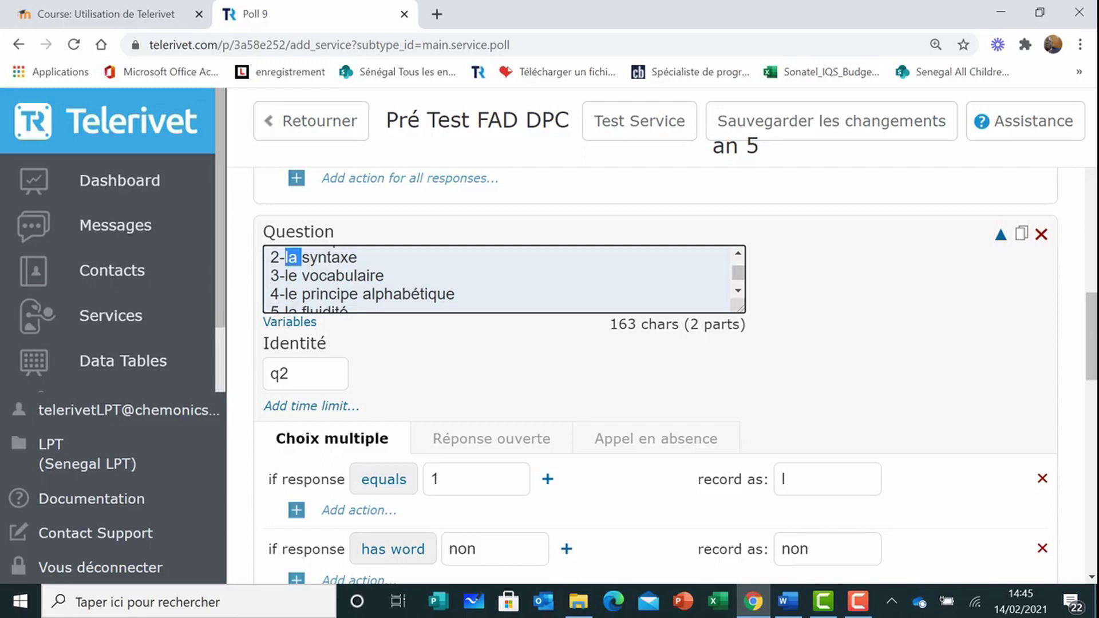
key(BackSpace)
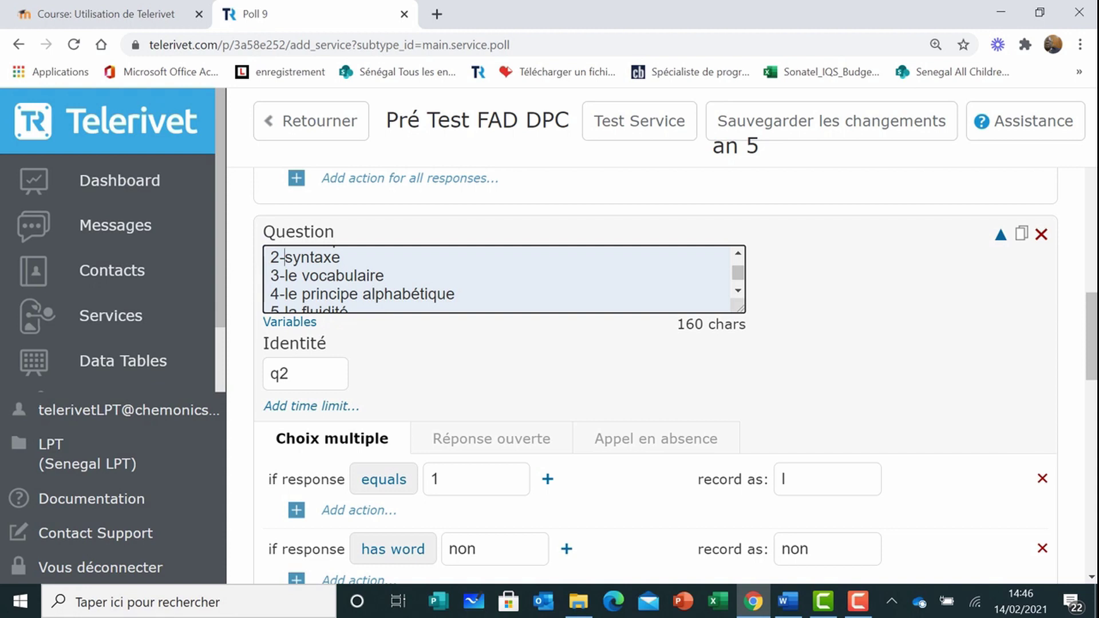
double_click(293, 275)
key(BackSpace)
double_click(288, 293)
key(BackSpace)
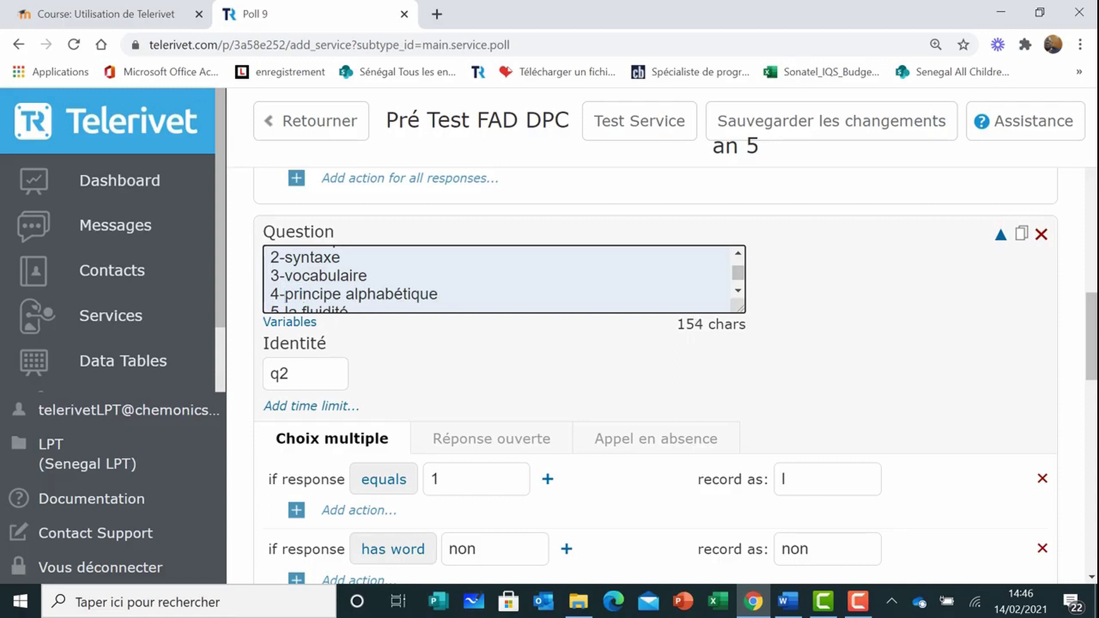
scroll(260, 289, down, 1)
double_click(288, 278)
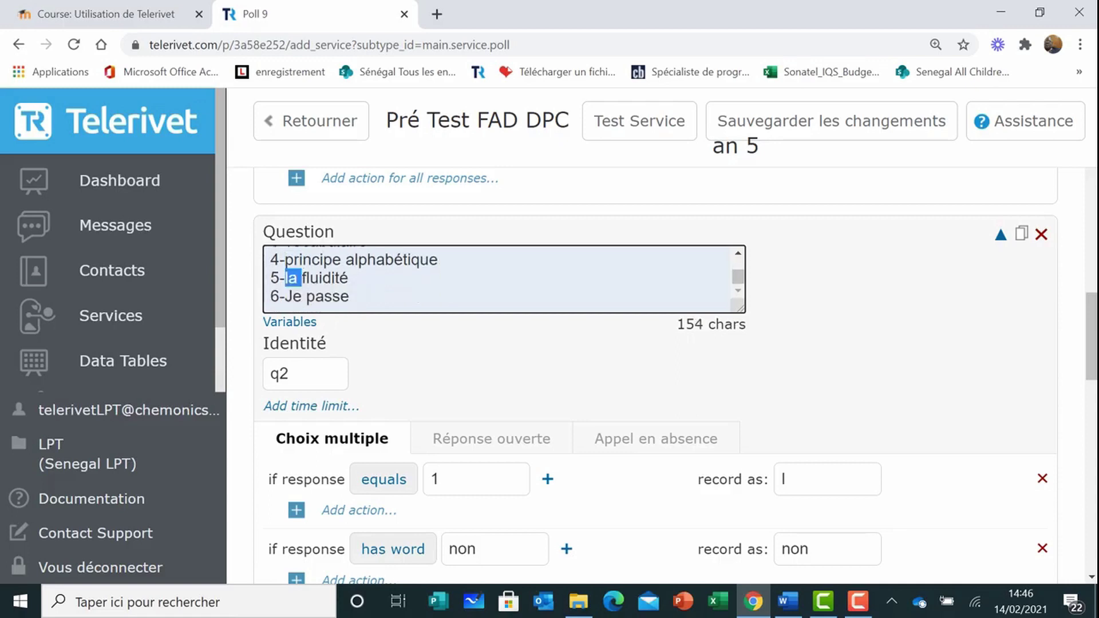
key(BackSpace)
Try adding "de la lecture" back after "composantes" in q2's question.
scroll(261, 288, up, 2)
click(583, 262)
text(de la lecture?)
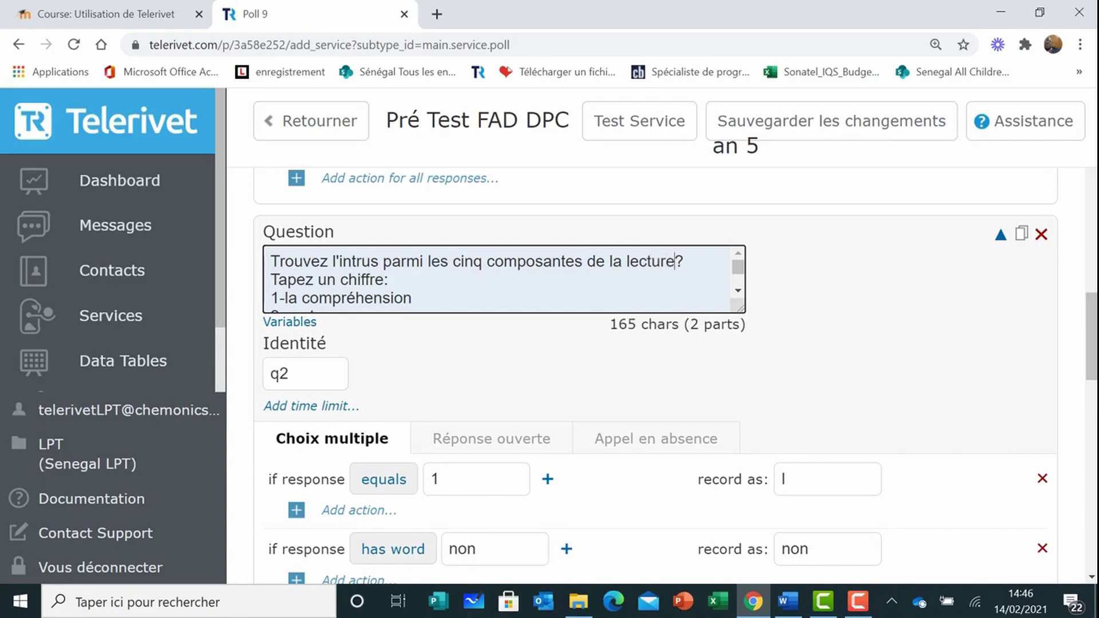
Delete the re-added "de la lecture" so q2's question ends with "composantes?".
key(BackSpace)
key(BackSpace)
key(BackSpace)
key(BackSpace)
key(BackSpace)
key(BackSpace)
key(BackSpace)
key(BackSpace)
key(BackSpace)
key(BackSpace)
key(BackSpace)
key(BackSpace)
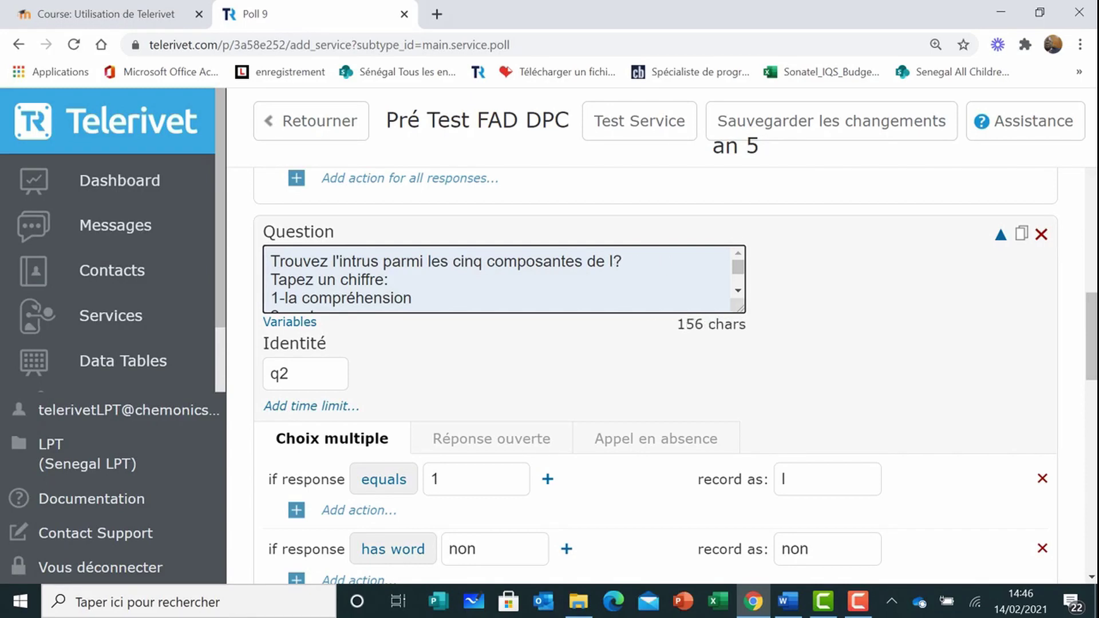
key(BackSpace)
key(BackSpace)
Review q2's shortened question text, its answer options and the multiple-choice response rules below it.
key(Down)
key(Down)
key(Down)
key(Down)
key(Down)
key(Down)
key(Down)
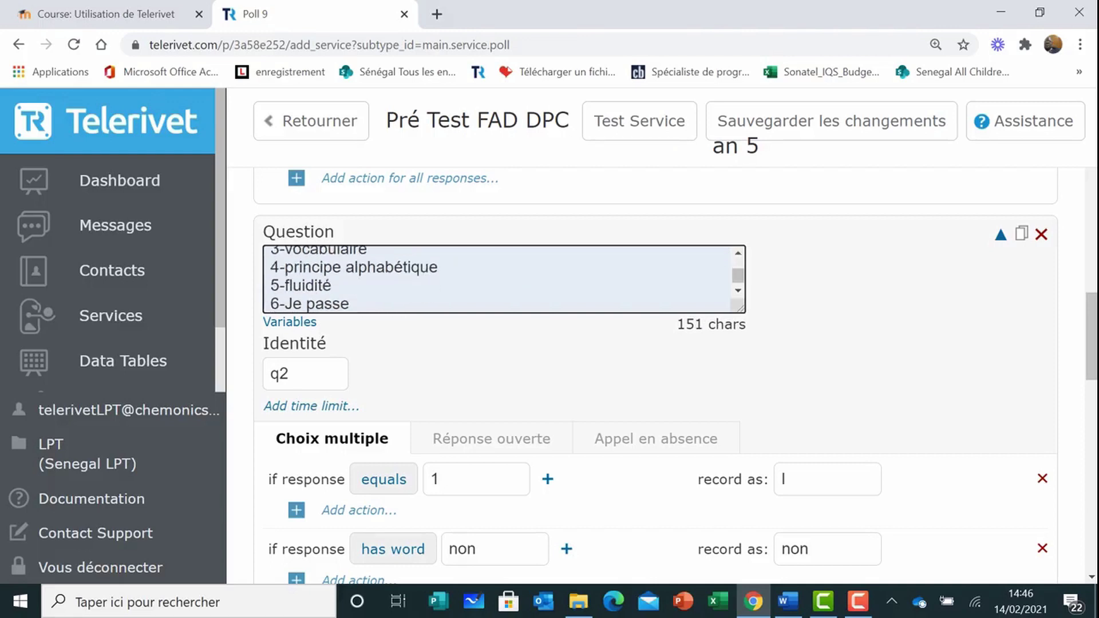
scroll(504, 279, up, 5)
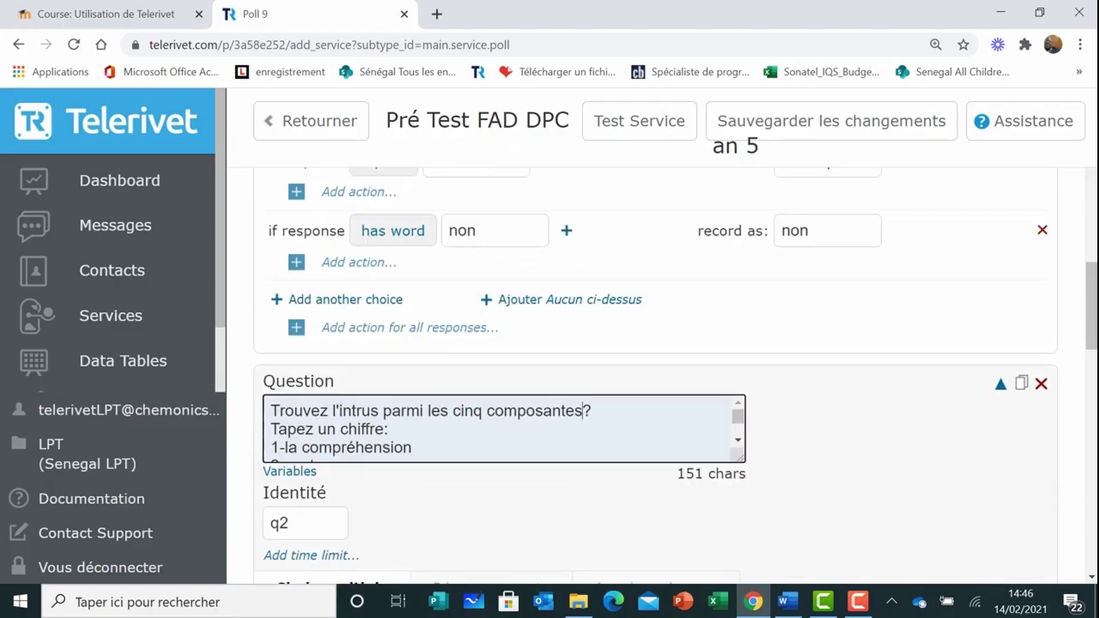
scroll(504, 278, down, 5)
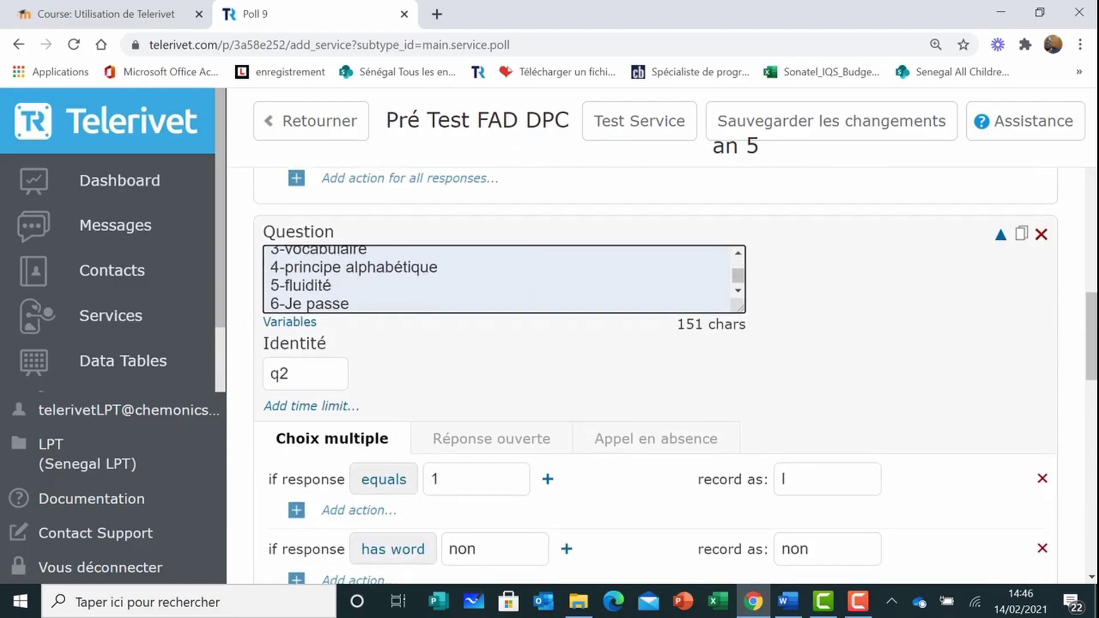
scroll(503, 279, down, 3)
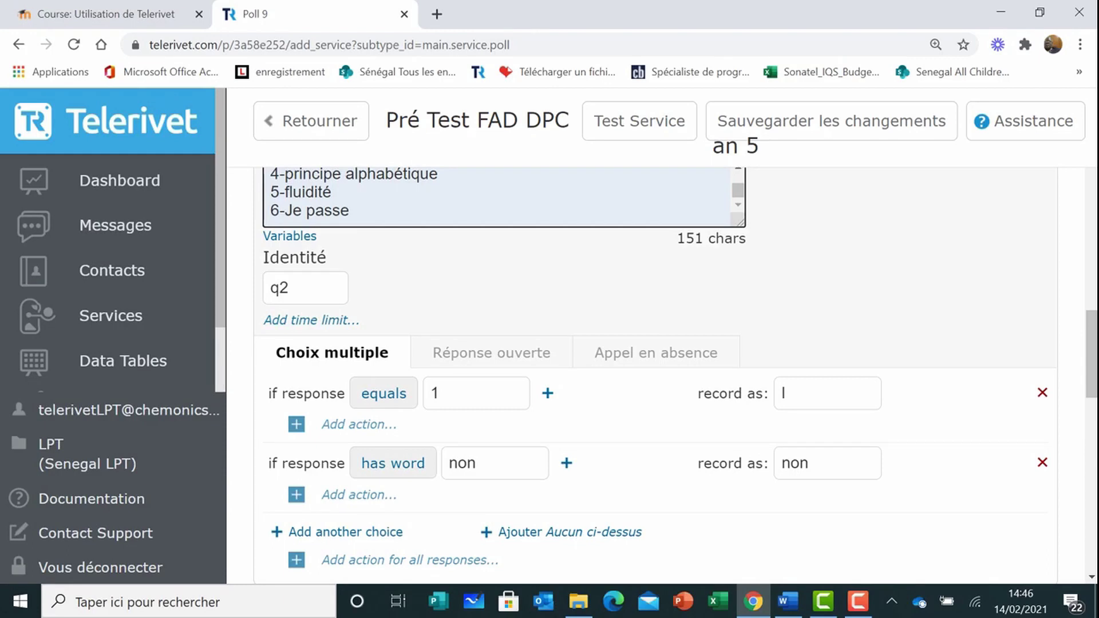
scroll(504, 279, down, 3)
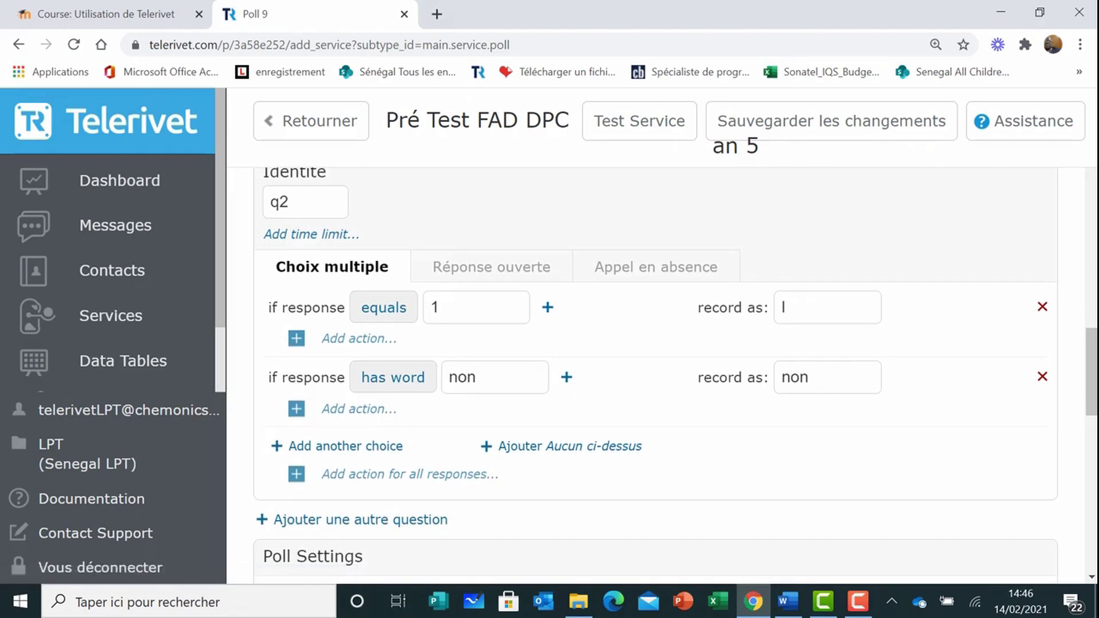
scroll(504, 279, up, 6)
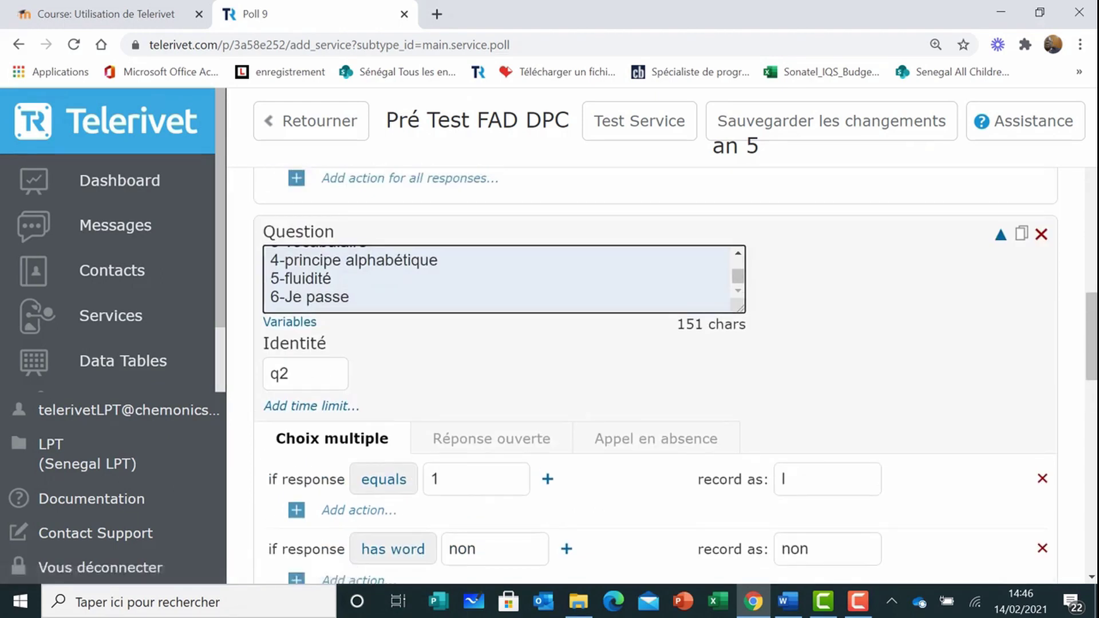
Have q2's response 1 recorded as "la compréhension".
scroll(504, 279, down, 3)
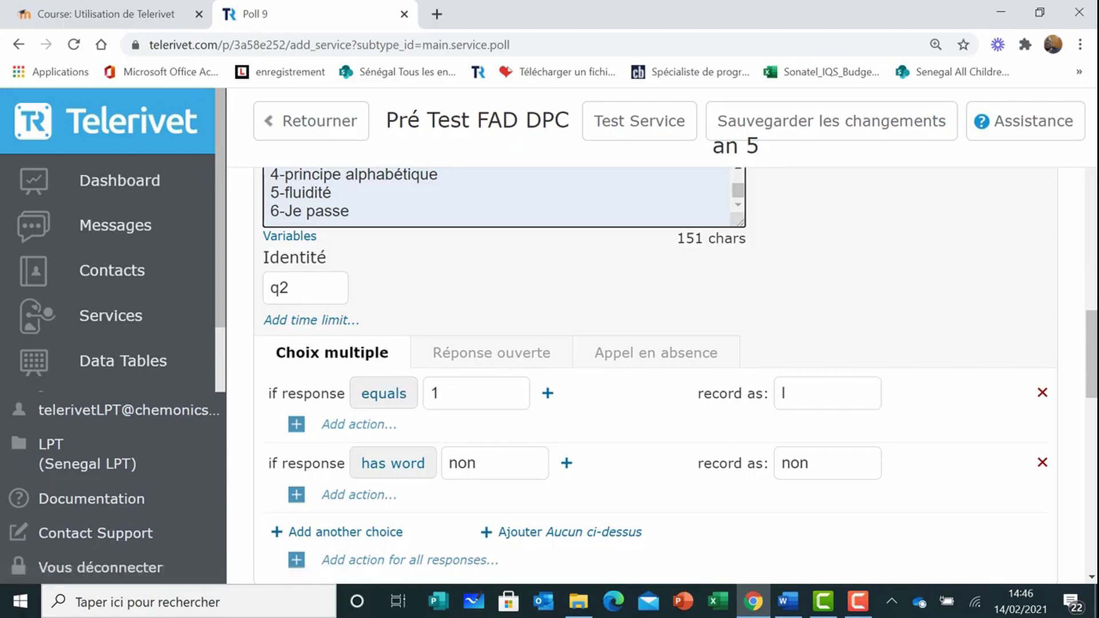
click(783, 393)
text(la compré)
text(hensio)
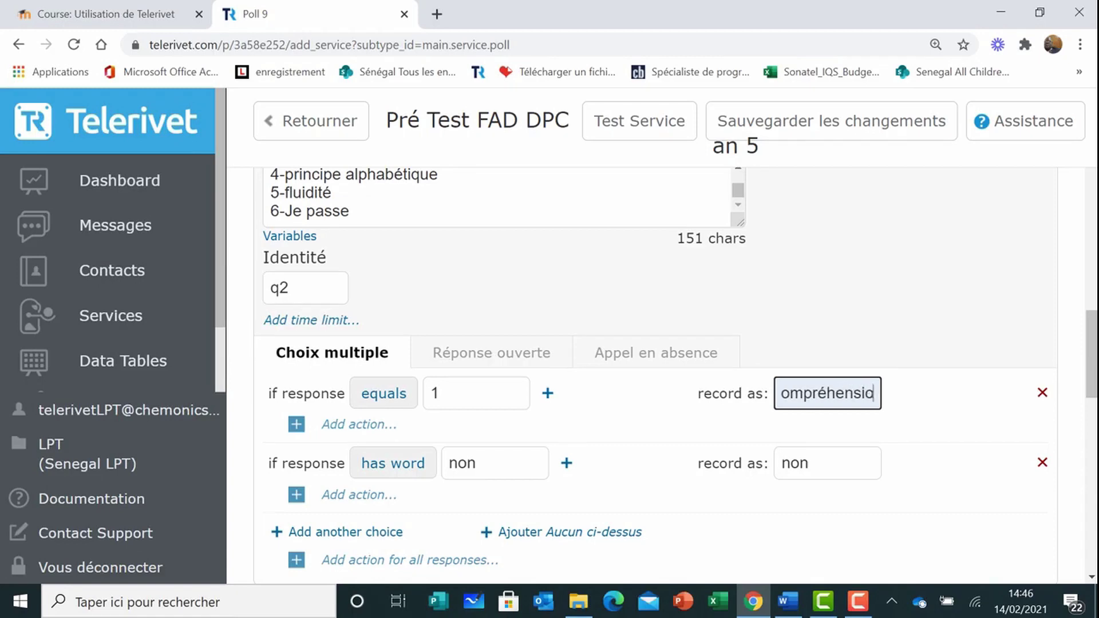
text(n)
Change q2's second response condition to the numeric comparison "equals" with the value 2.
click(393, 463)
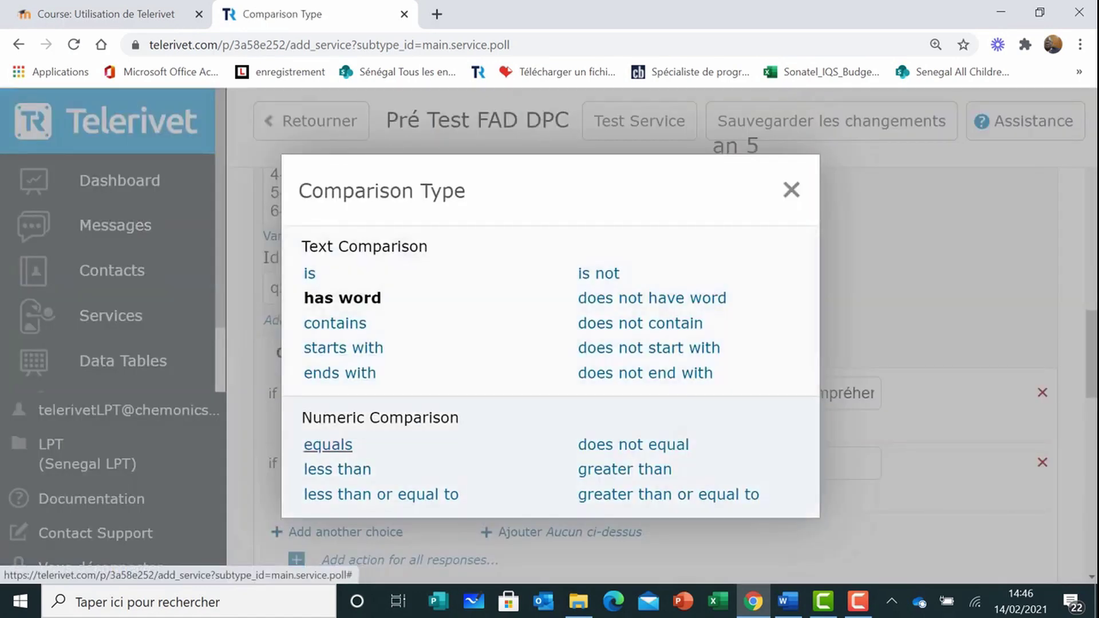
click(328, 445)
key(Tab)
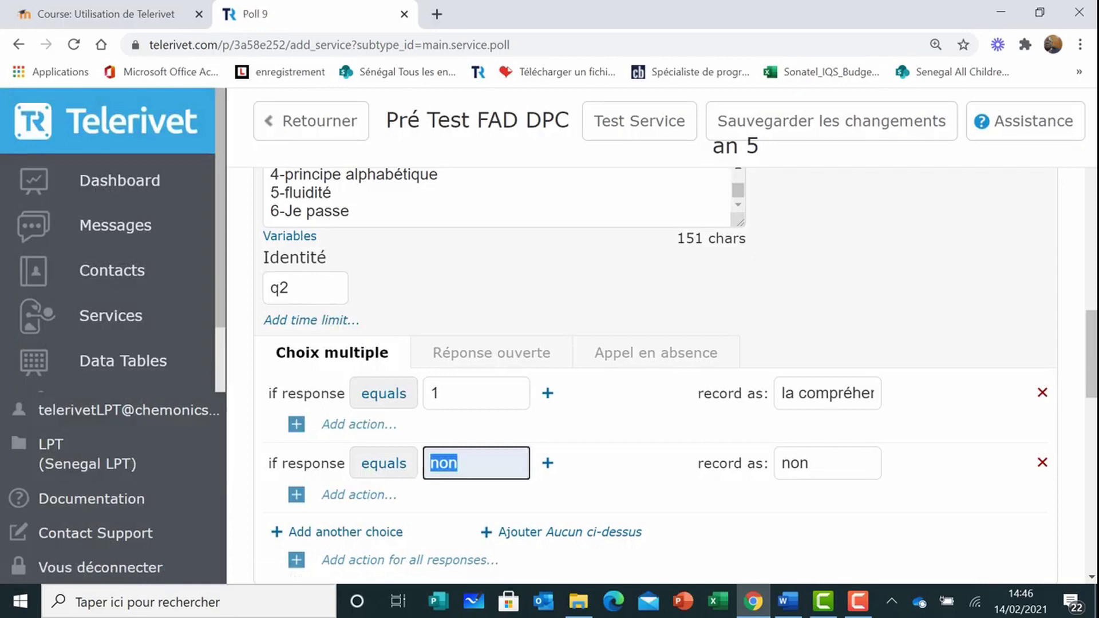
text(2)
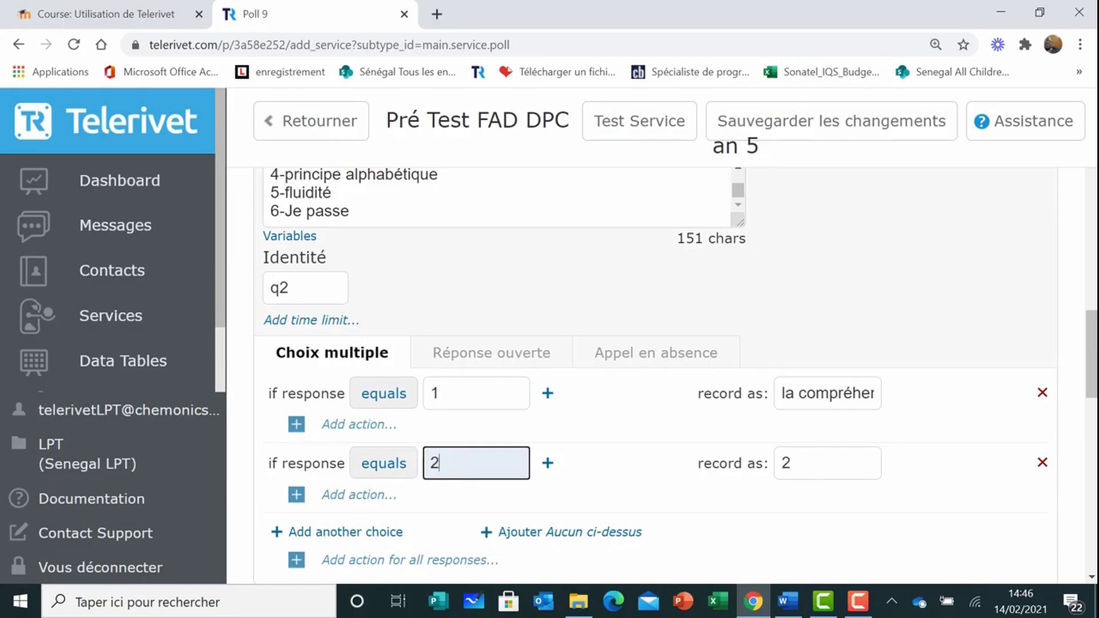
key(Tab)
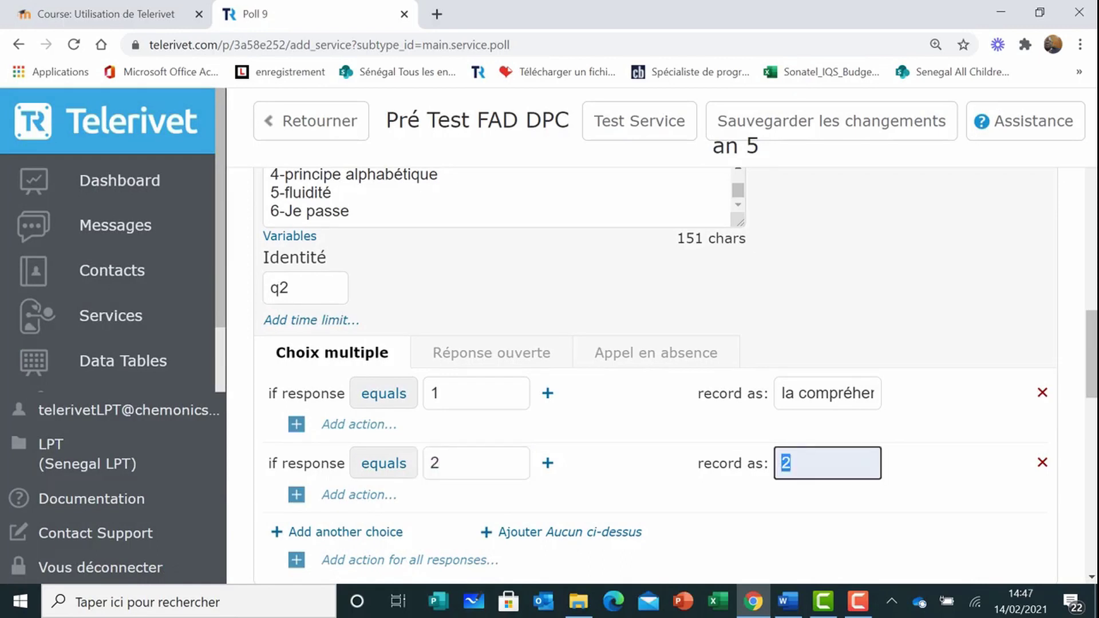
Record q2's response 2 as "la syntaxe" and add a choice recording response 3 as "le vocabulaire".
text(la syntaxe)
scroll(296, 323, down, 3)
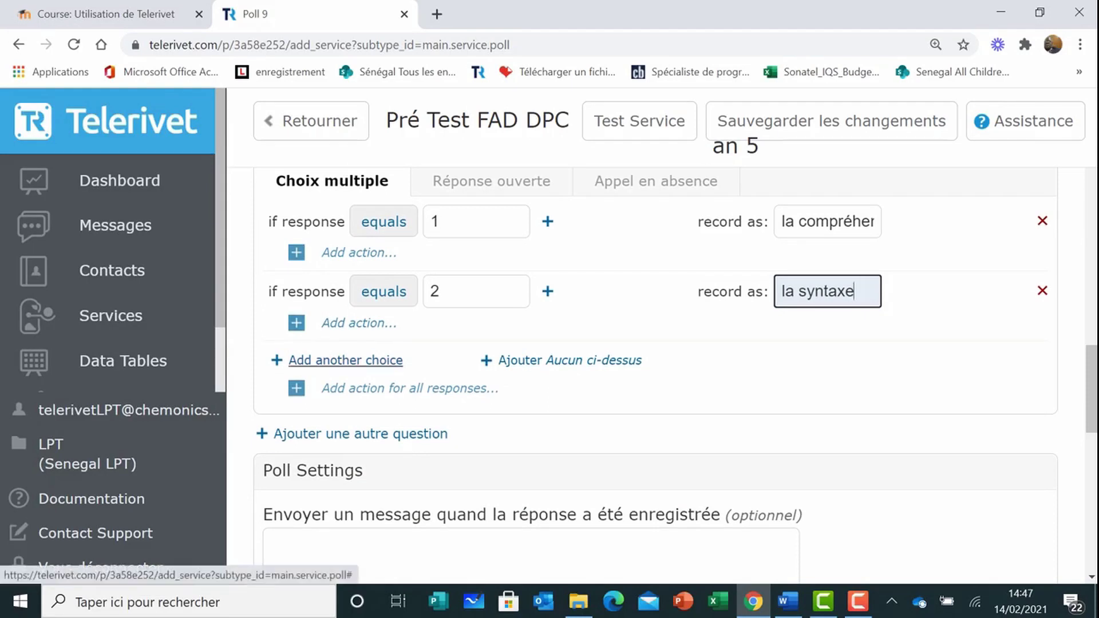
click(345, 360)
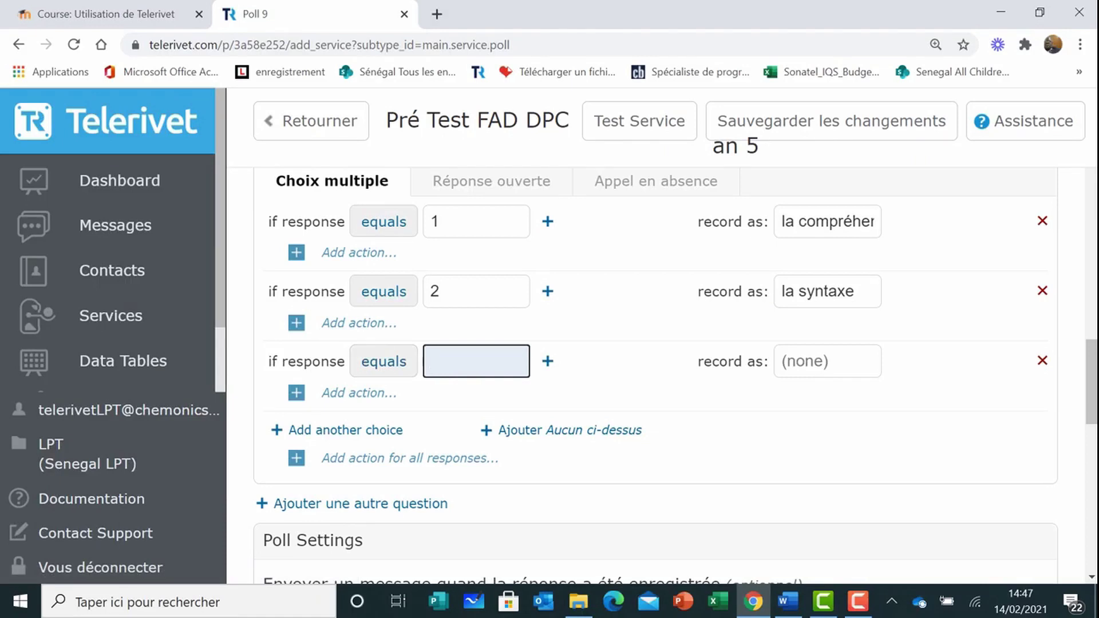
text(3)
key(Tab)
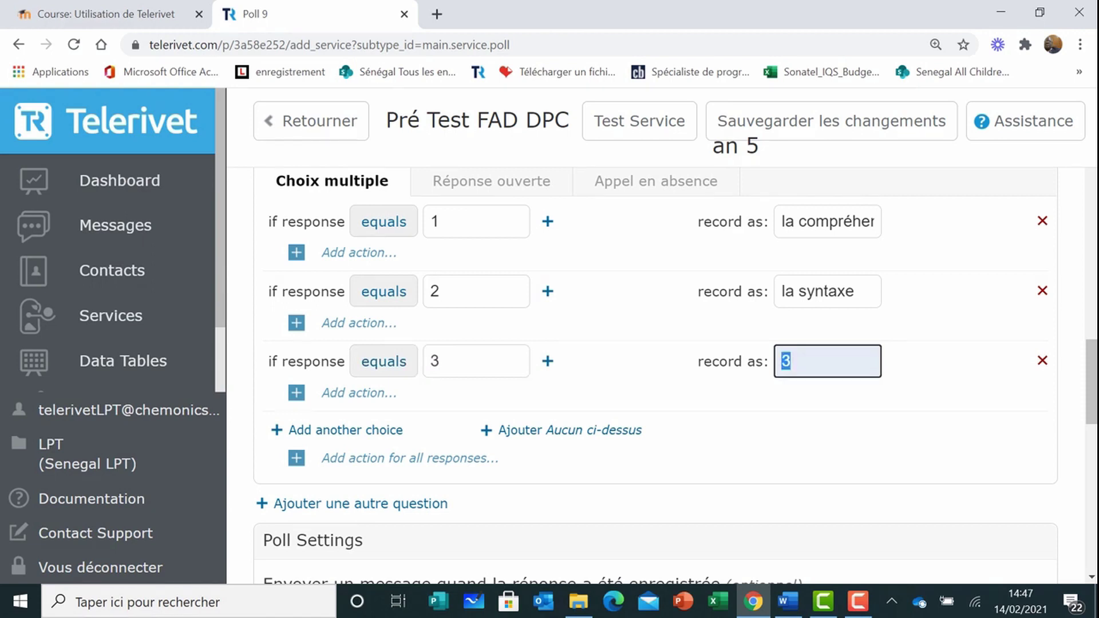
text(le vocabulai)
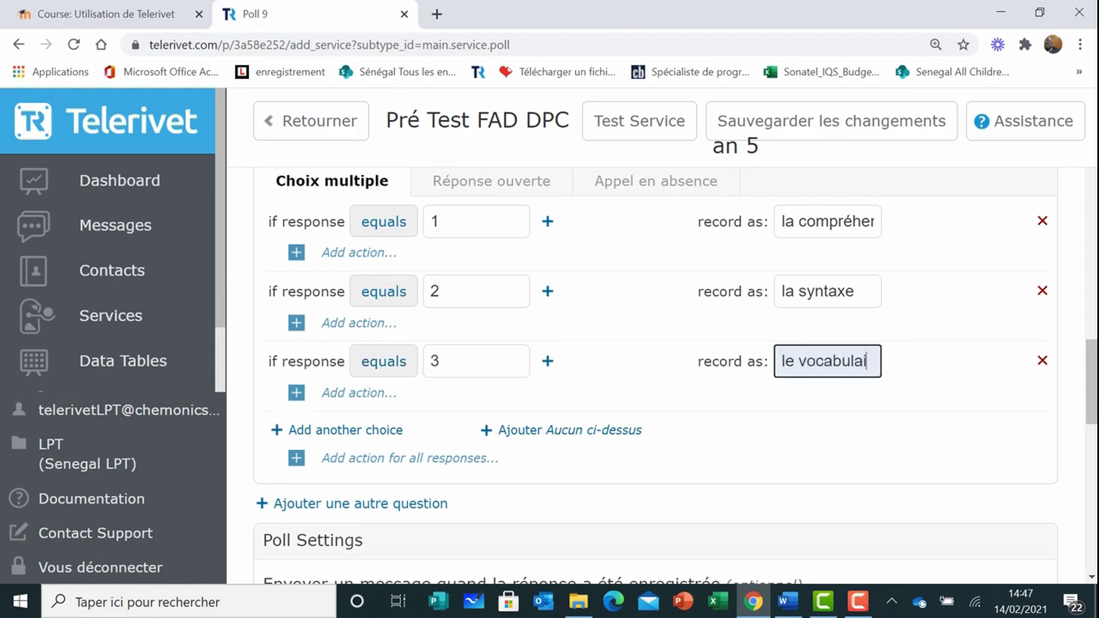
text(re)
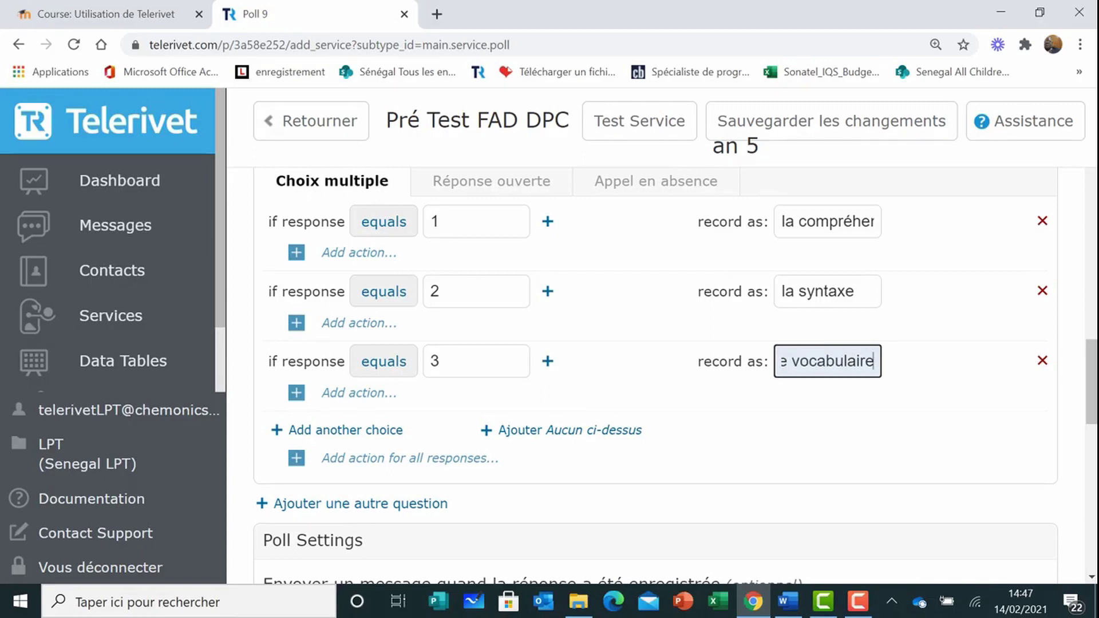
Add another choice to q2 that records a response equal to 4 as "le principe alphabétique".
scroll(346, 401, down, 3)
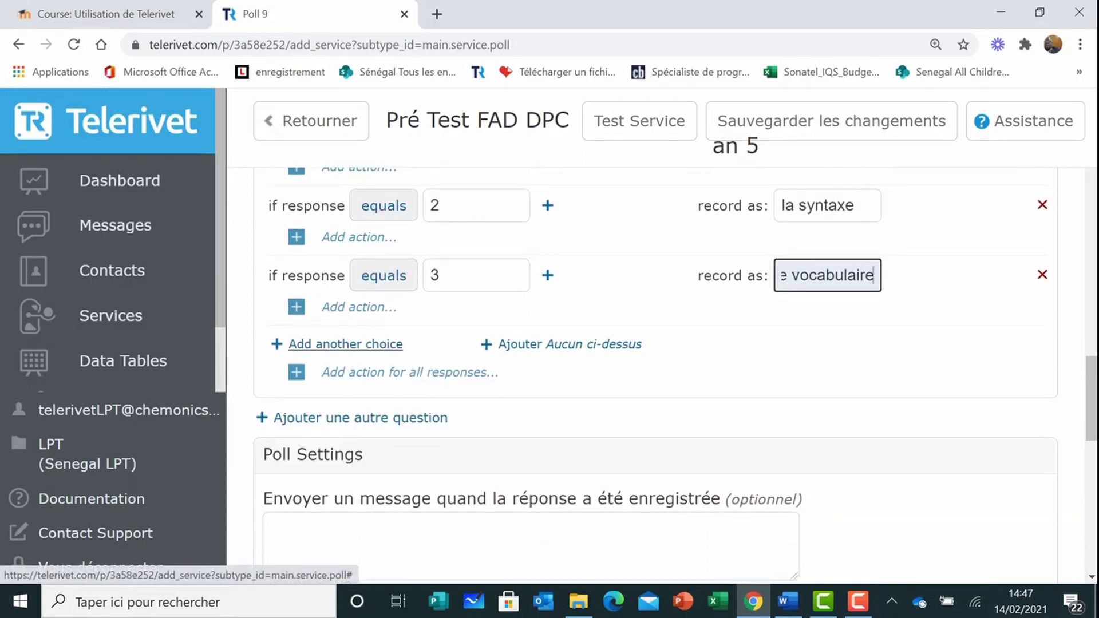
click(346, 347)
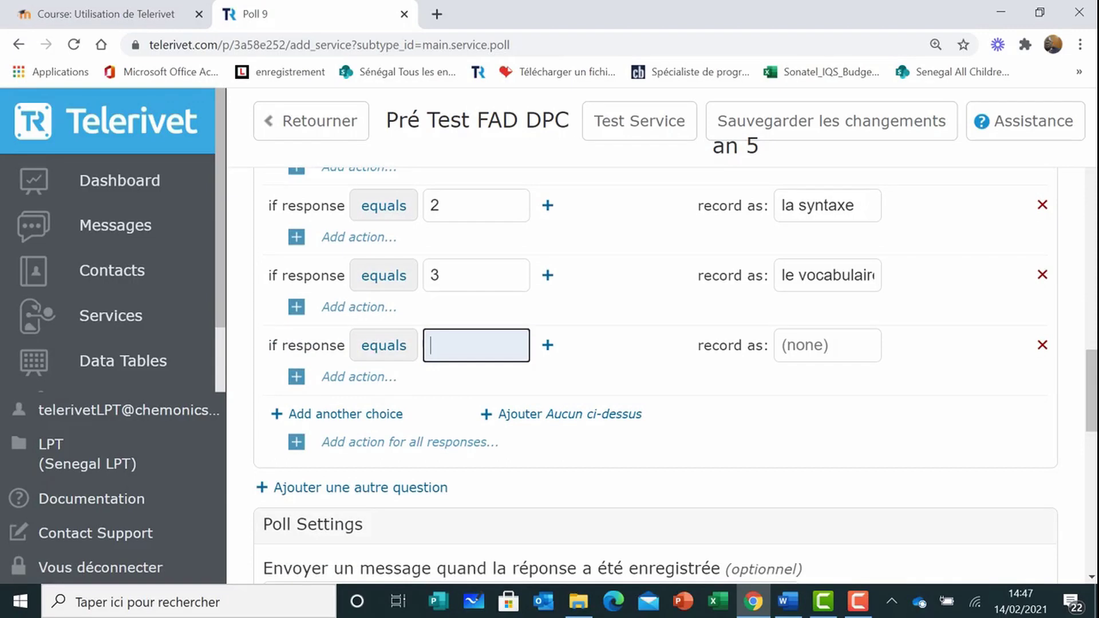
text(4)
key(Tab)
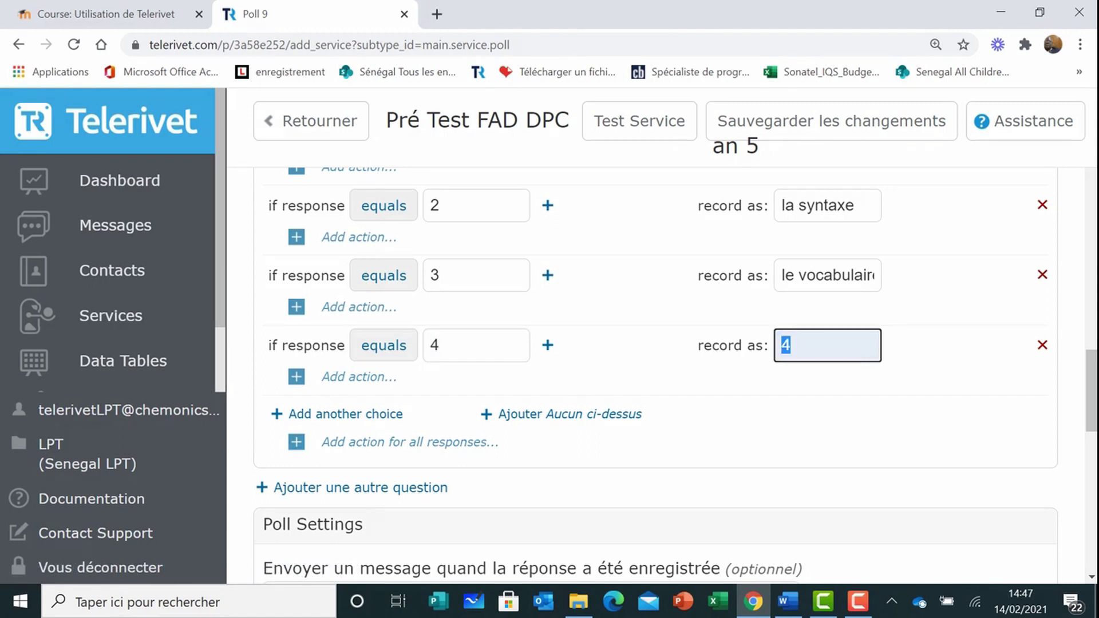
text(le princ)
text(ipe alph)
text(ab)
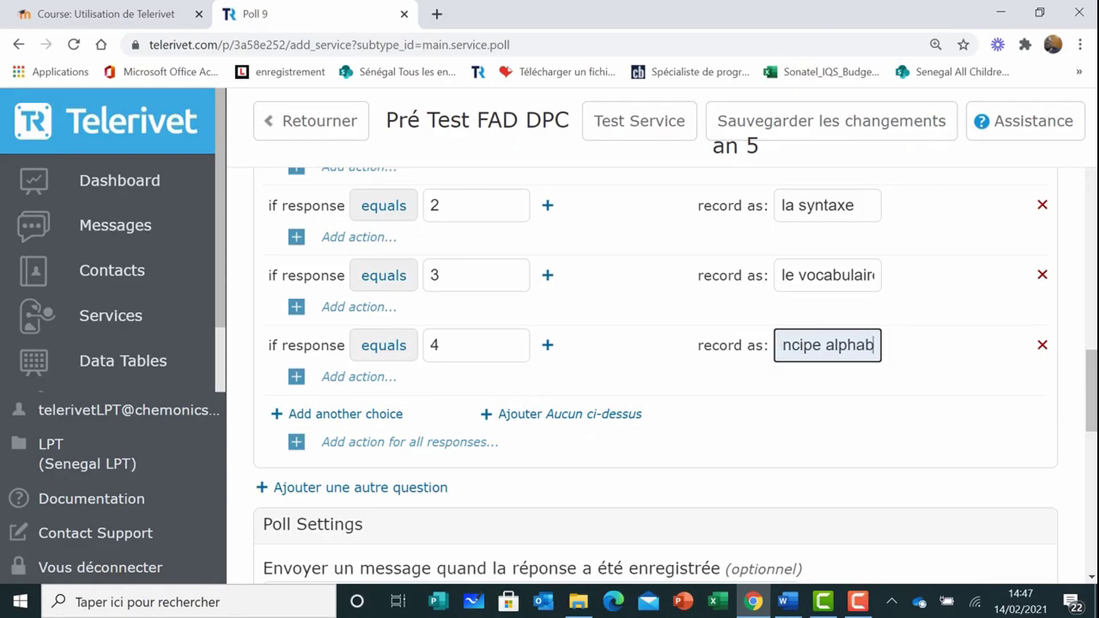
text(étique)
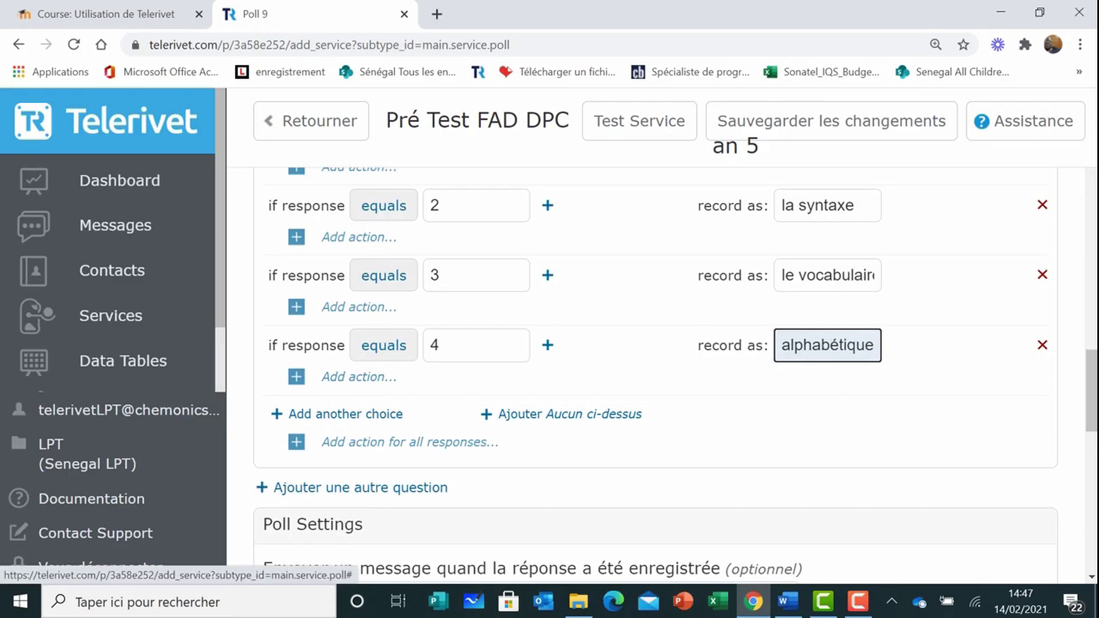
Add a choice to q2 that records a response equal to 5 as "la fluidité".
click(345, 414)
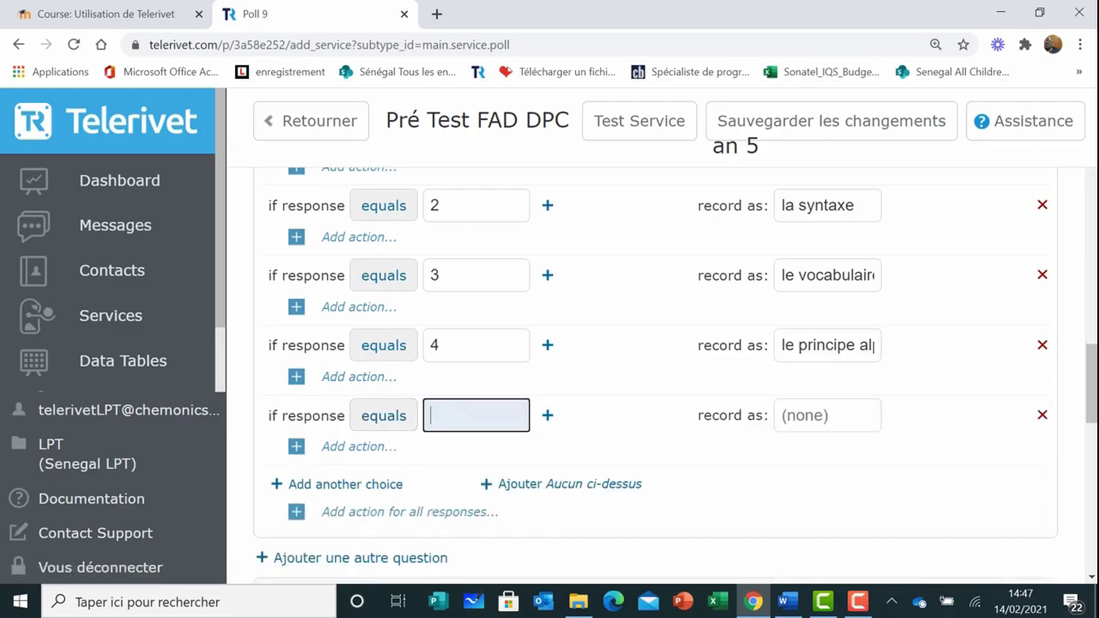
text(5)
key(Tab)
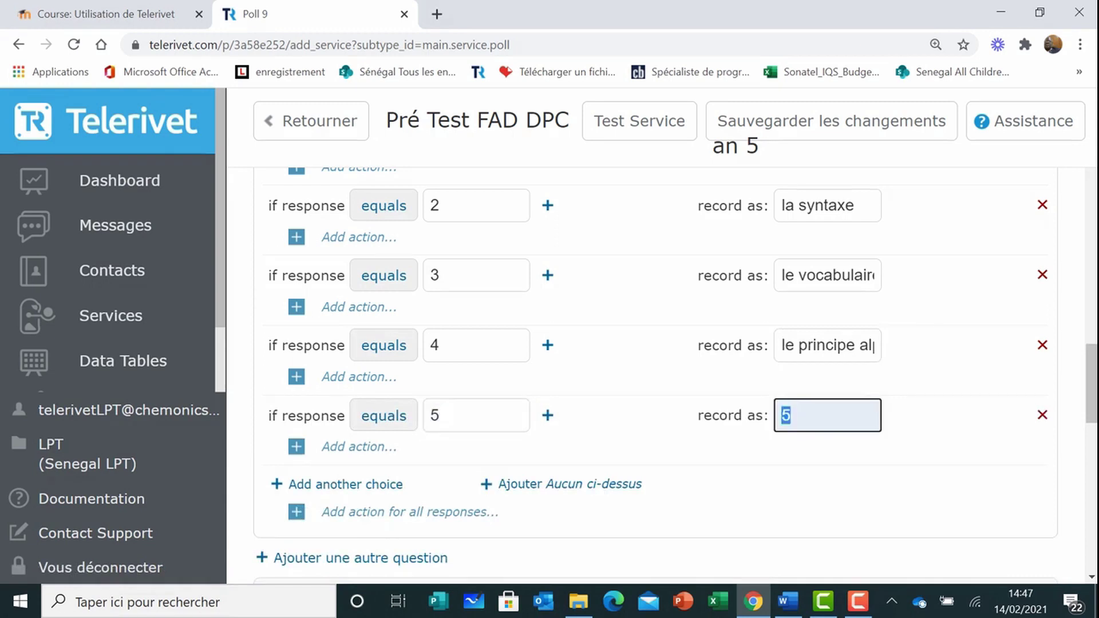
text(la fluidité)
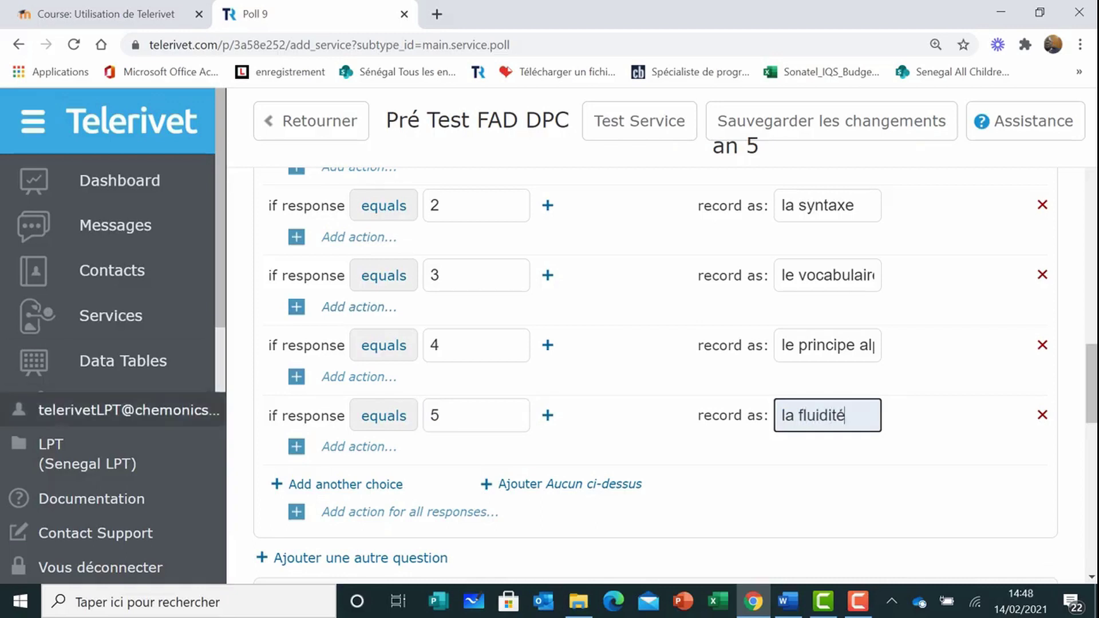
Add a final choice to q2 that records a response equal to 6 as "Je passe".
click(343, 484)
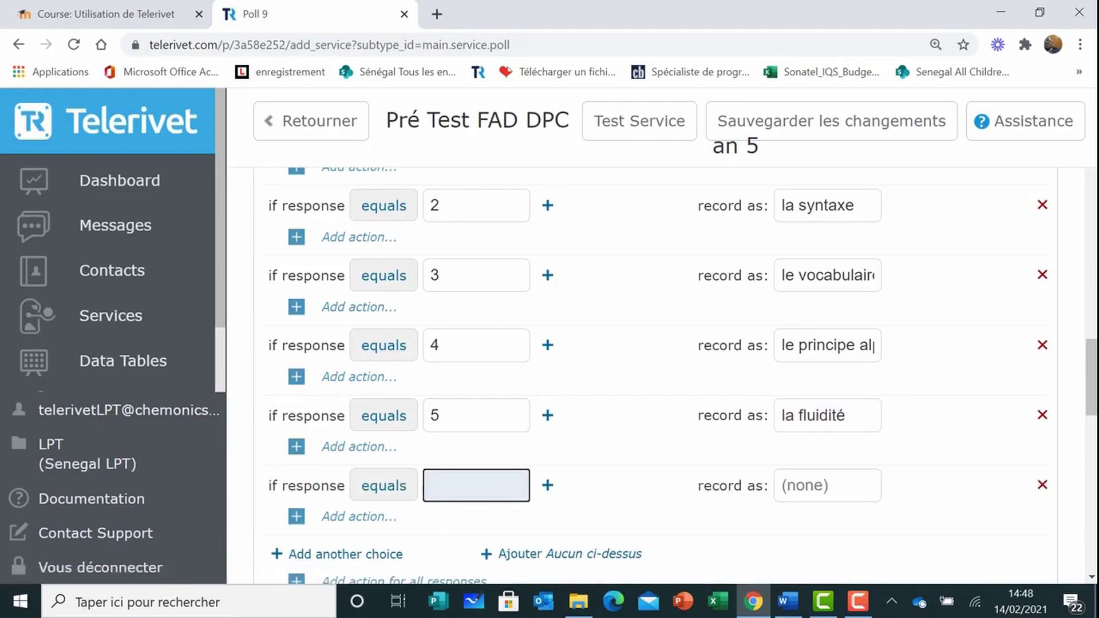
text(6)
key(Tab)
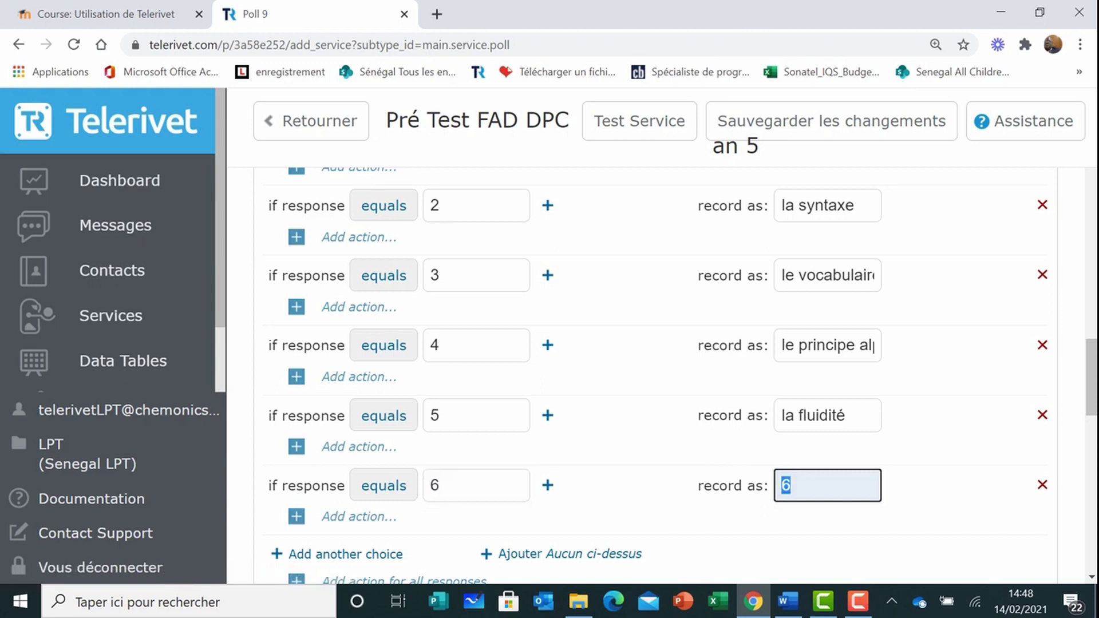
text(Je passe)
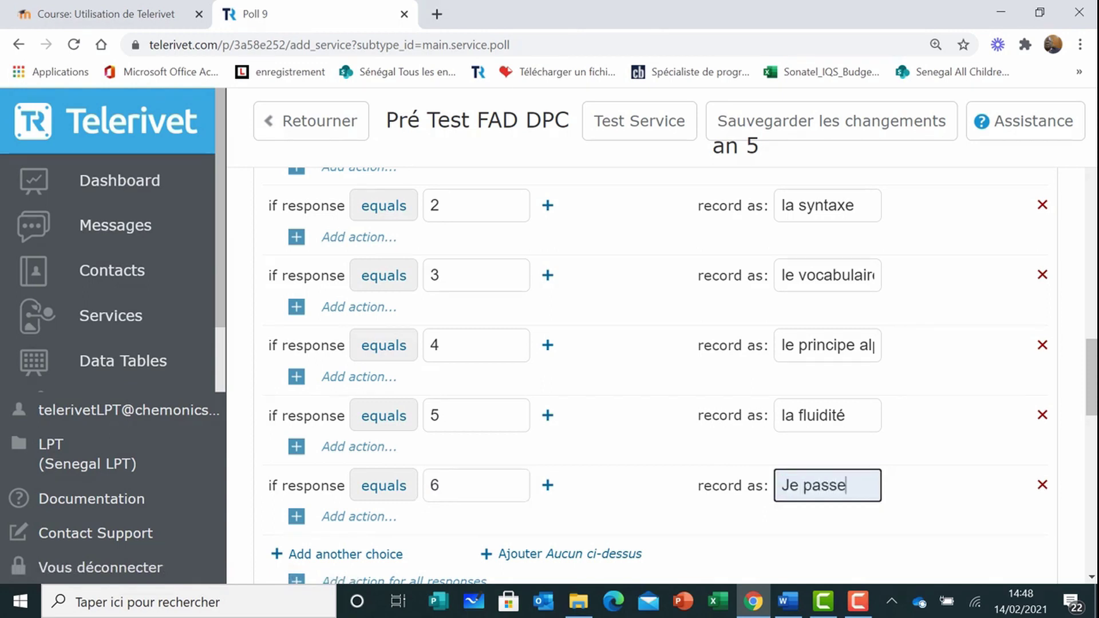
Check q2's six response rules and add a third question to the poll below them.
scroll(658, 372, down, 3)
scroll(658, 372, up, 1)
scroll(658, 372, down, 3)
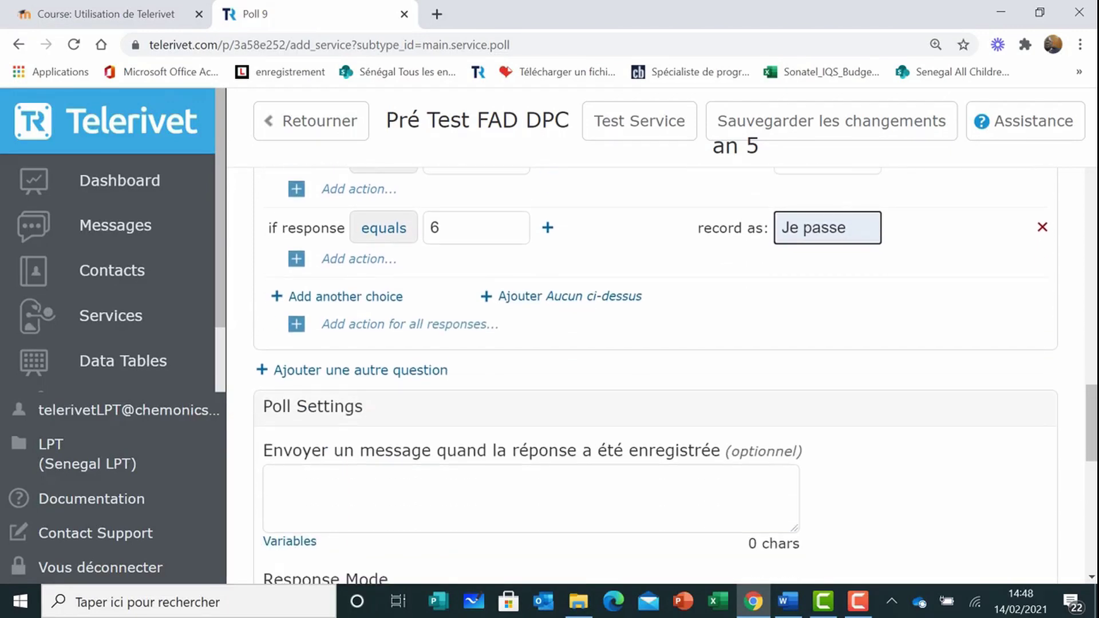
scroll(658, 372, up, 6)
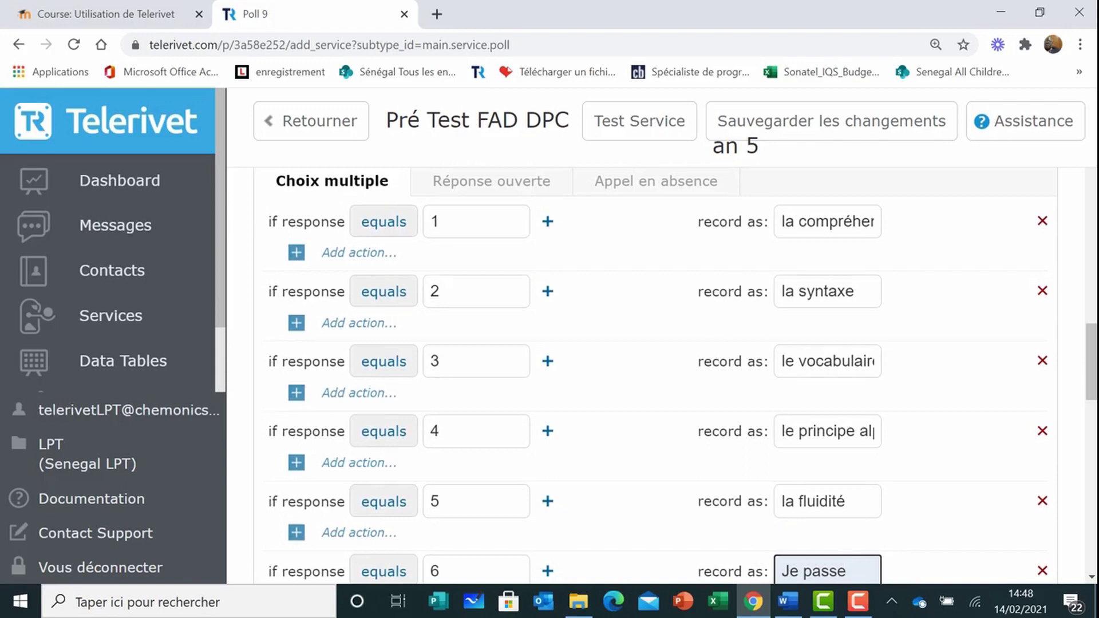
scroll(658, 372, down, 7)
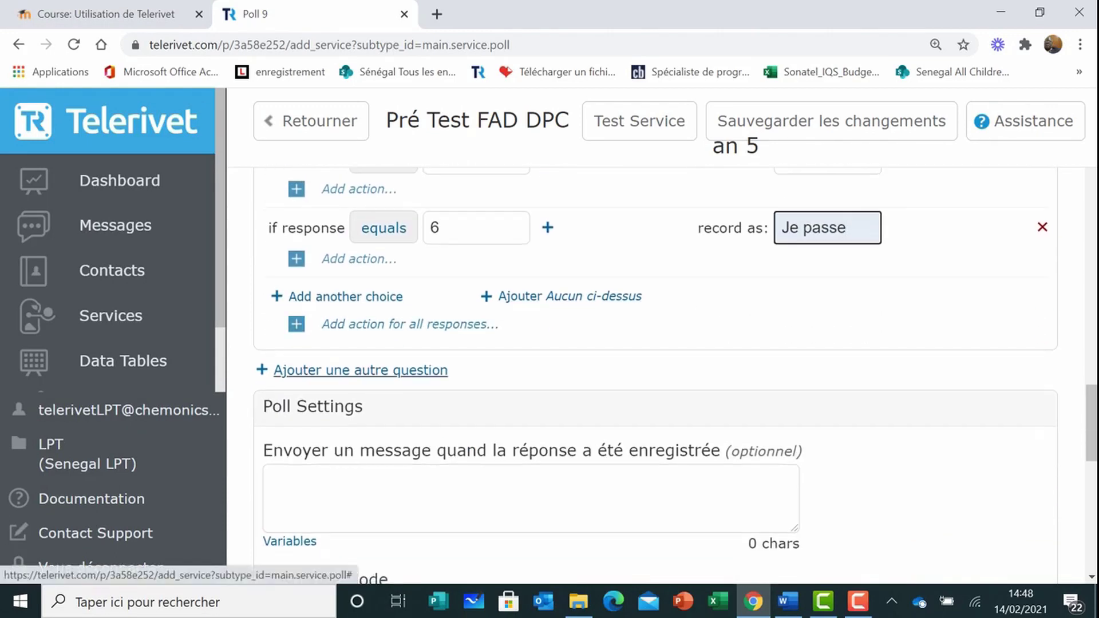
click(361, 370)
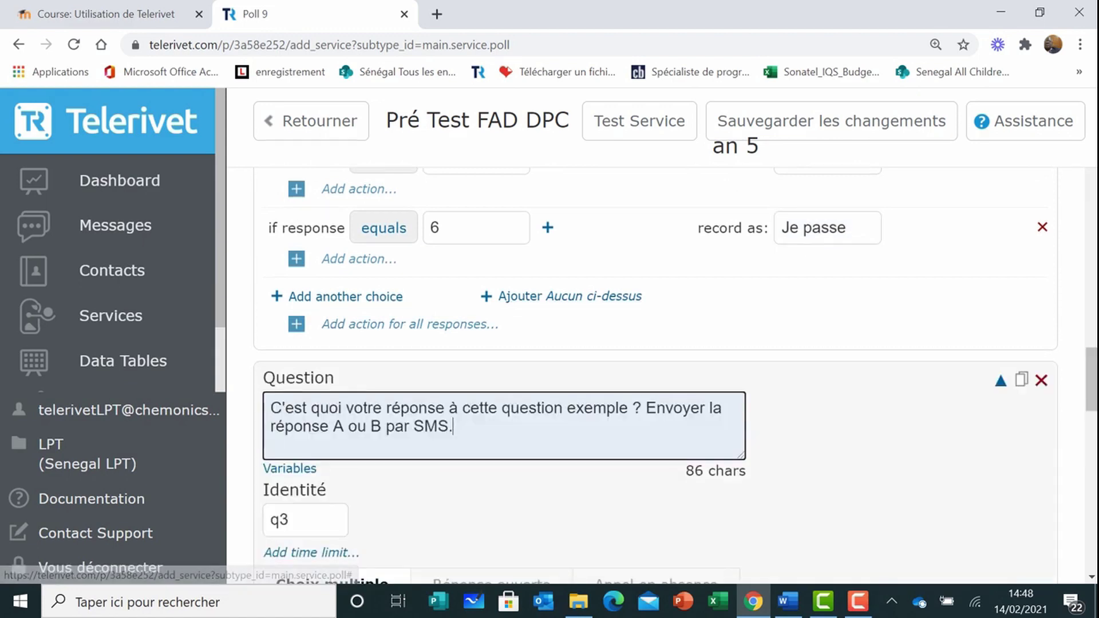
Replace q3's sample text with "Quelle activité est absente de la phase de pré lecture?", using the suggested spelling "pré lecture".
scroll(658, 372, down, 2)
scroll(658, 372, down, 1)
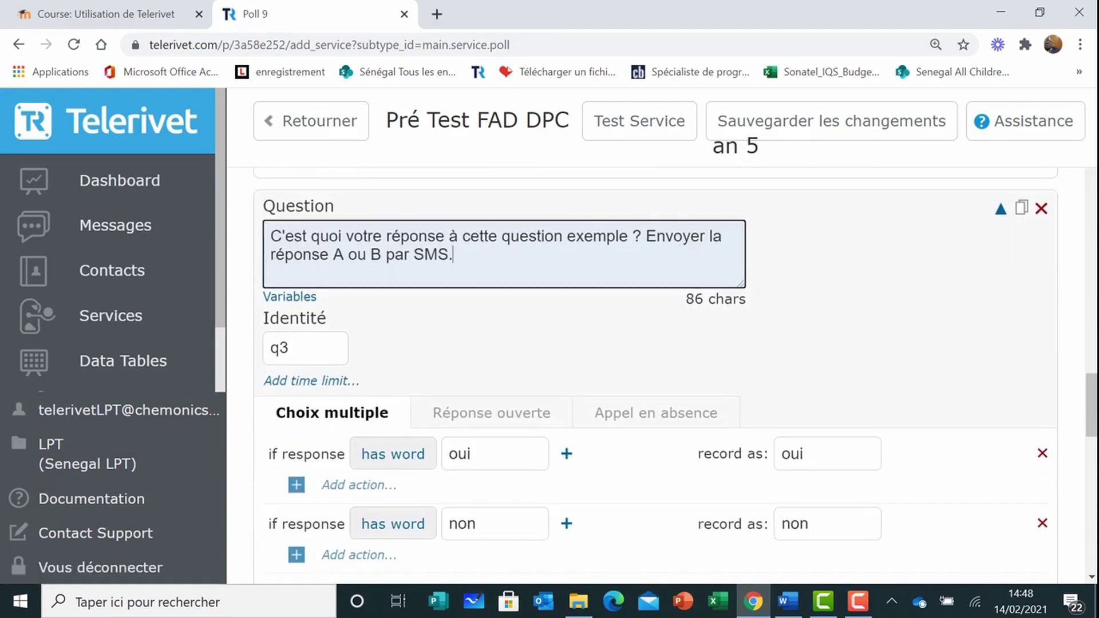
triple_click(280, 235)
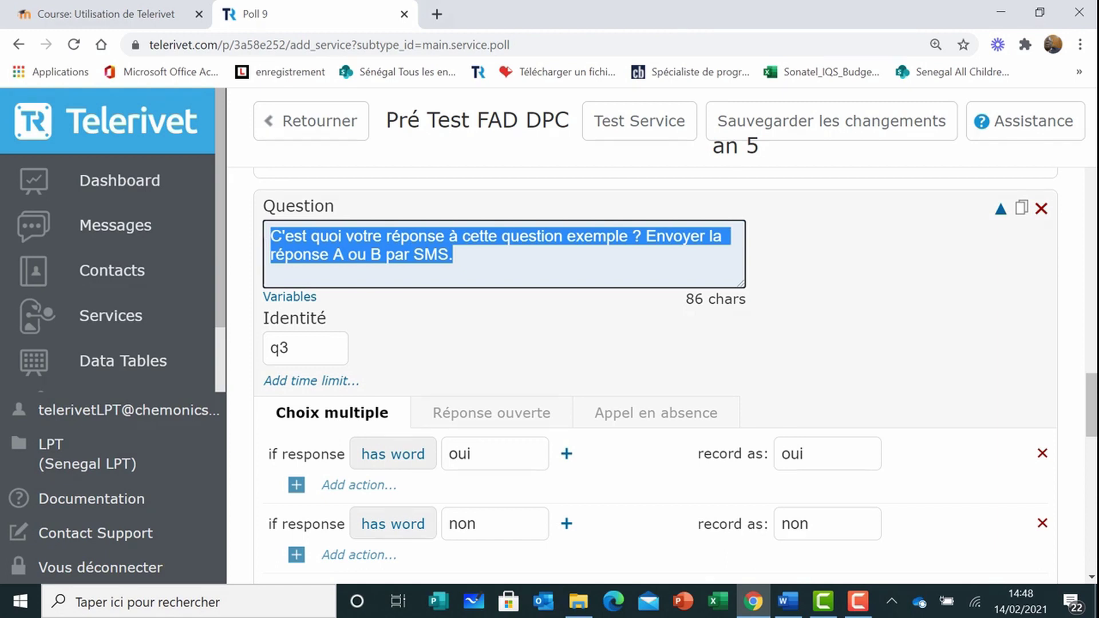
text(Q)
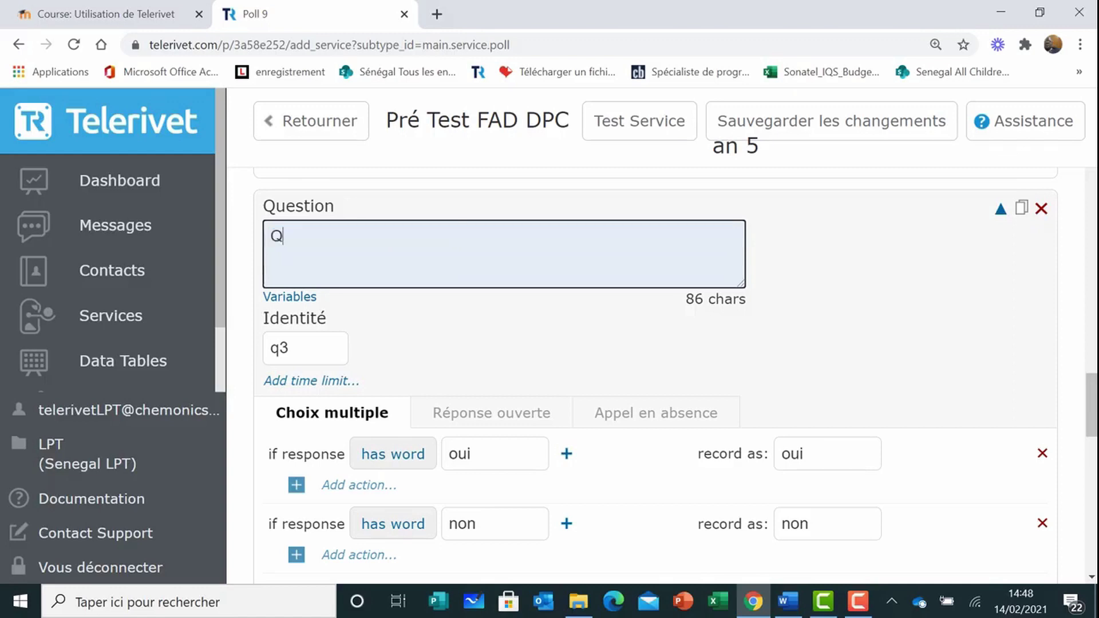
text(uelle act)
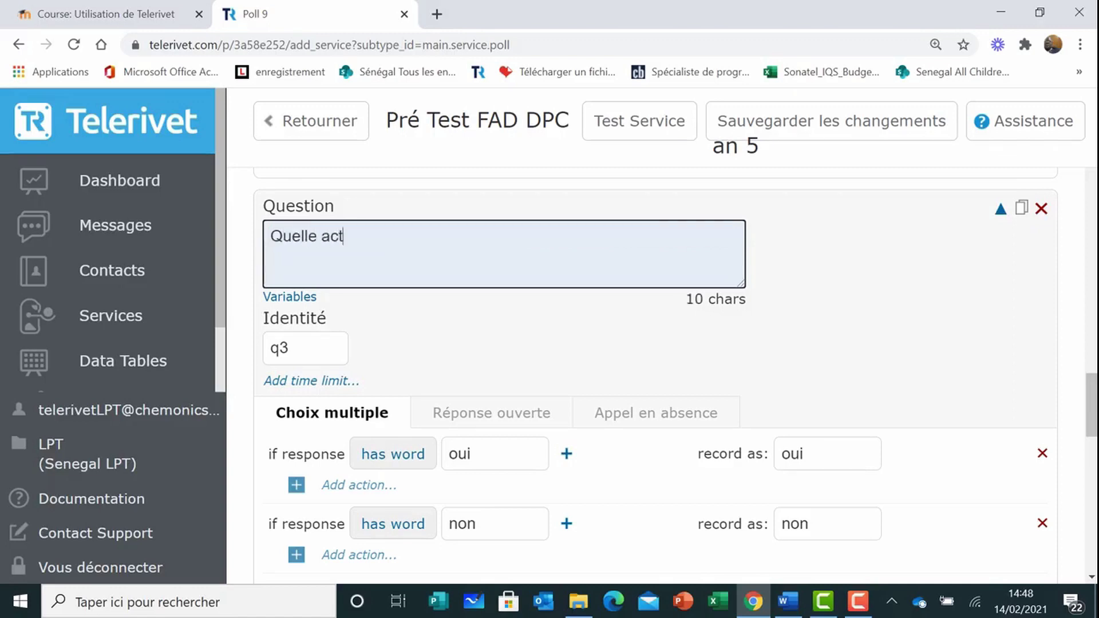
text(ivité est absent)
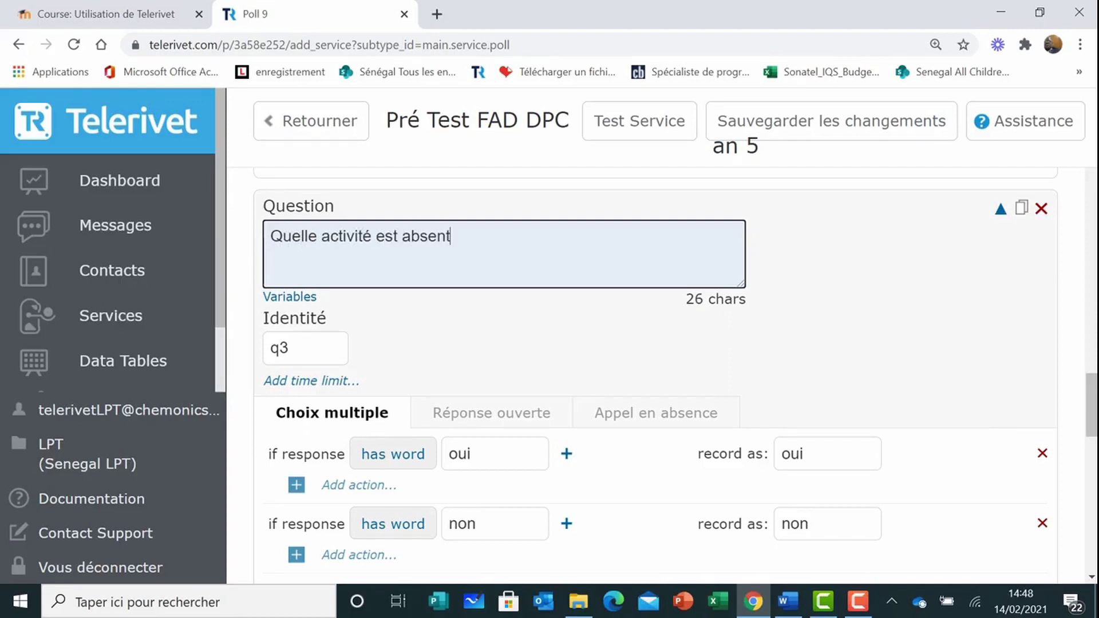
text(e de la phase de pr)
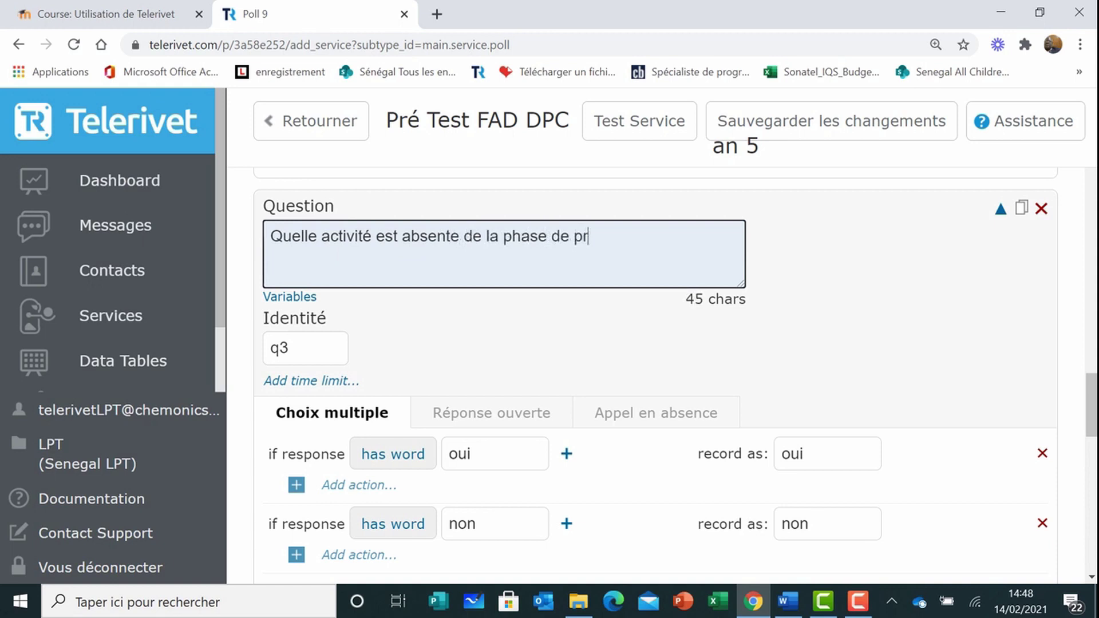
text(électure?)
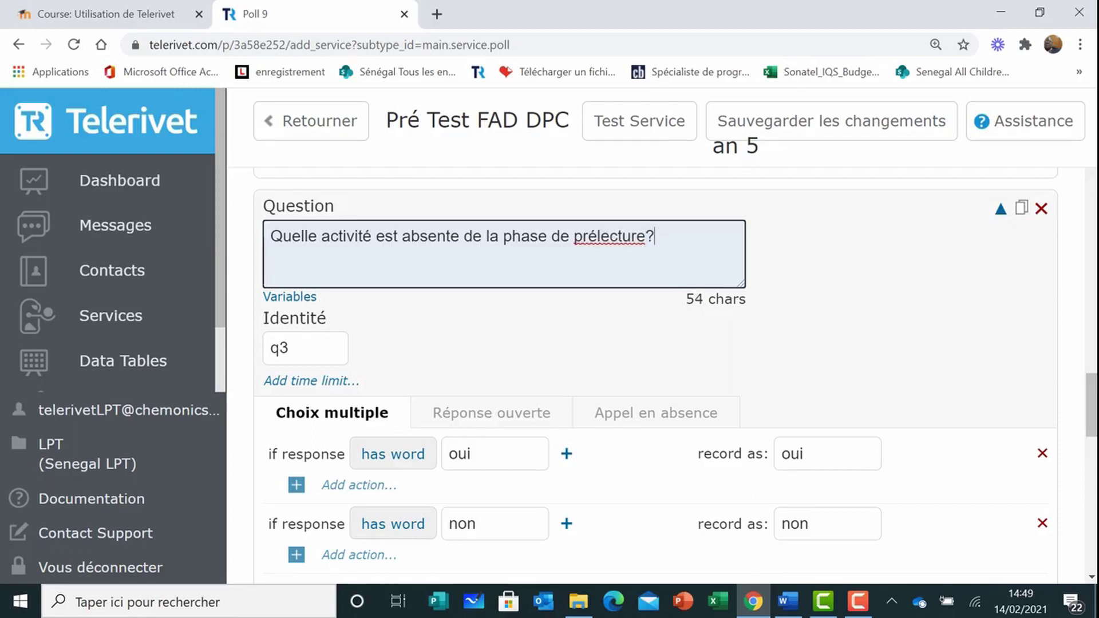
right_click(598, 238)
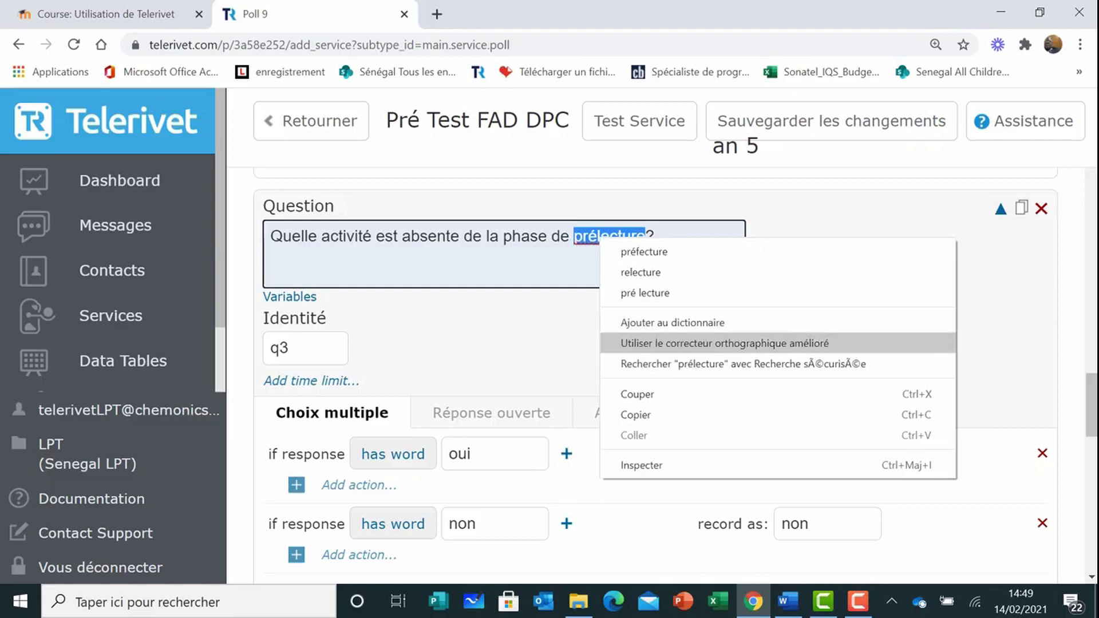
click(645, 293)
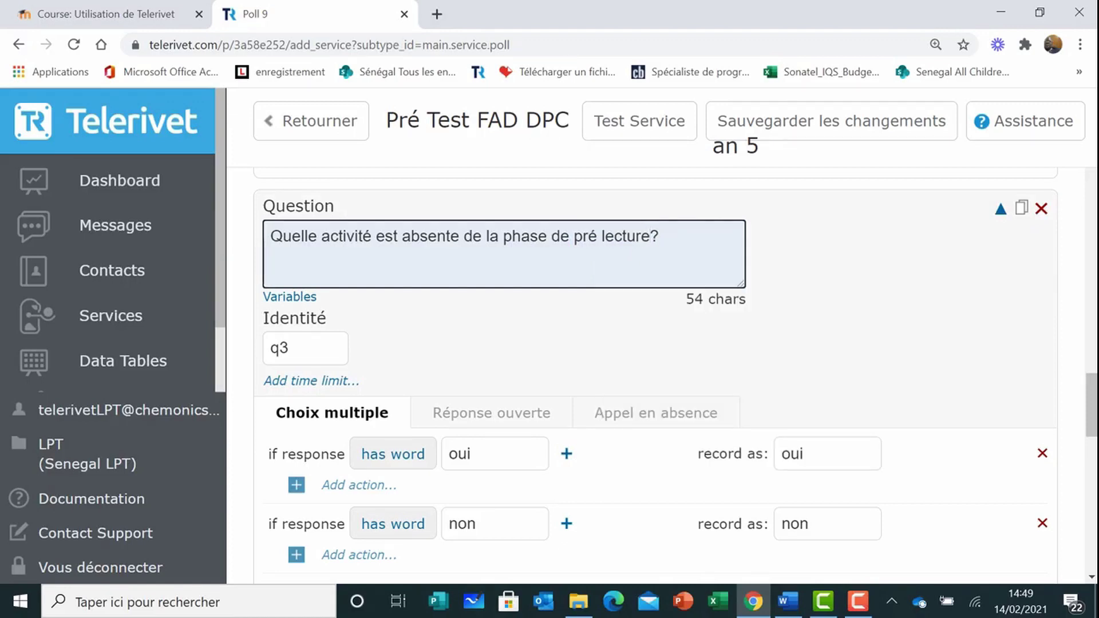
Add the instruction line "Tapez un chiffre:" below q3's question sentence and start a new line after it.
key(Return)
text(Tapez un chi)
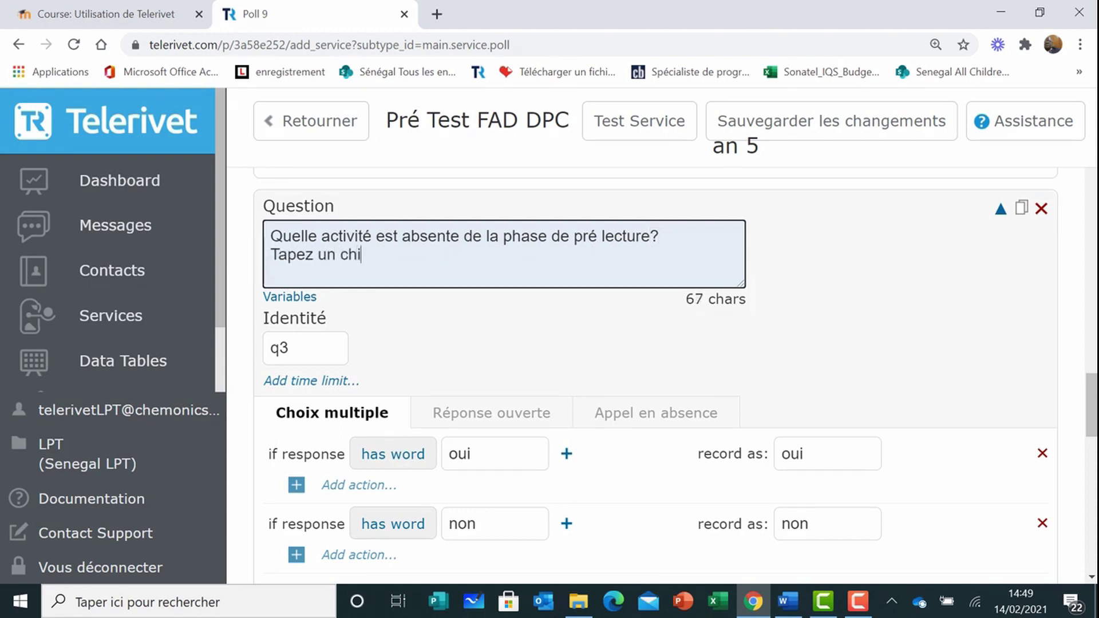
text(ffre:)
key(Return)
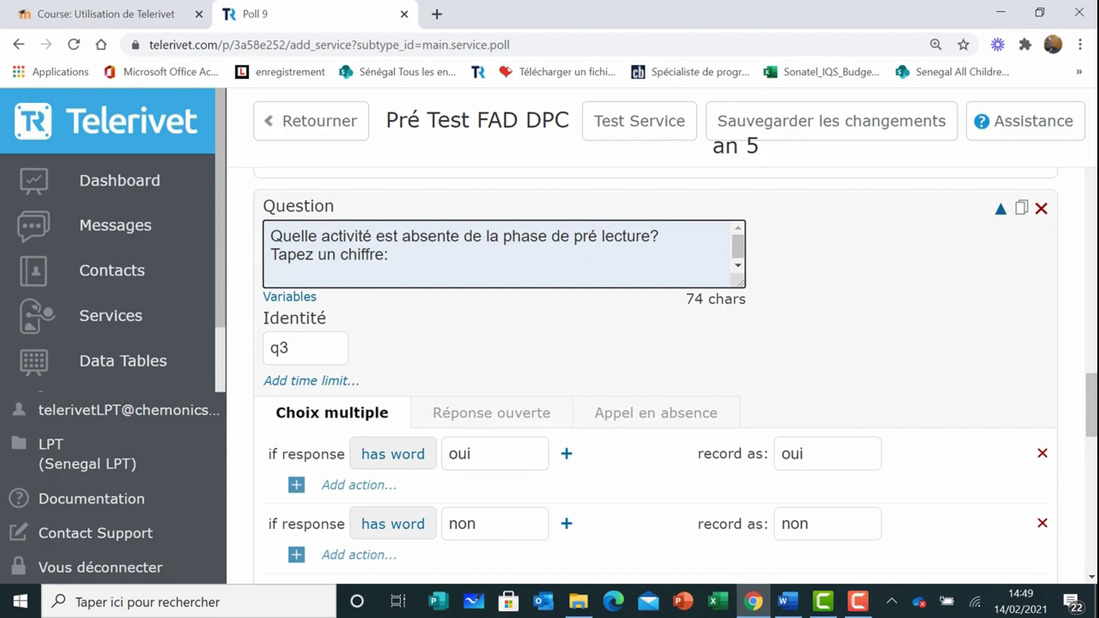
List q3's first two answer options as "1-la syllabe à l'oral" and "2-l'étude de textes écrits".
text(1-la syllabe )
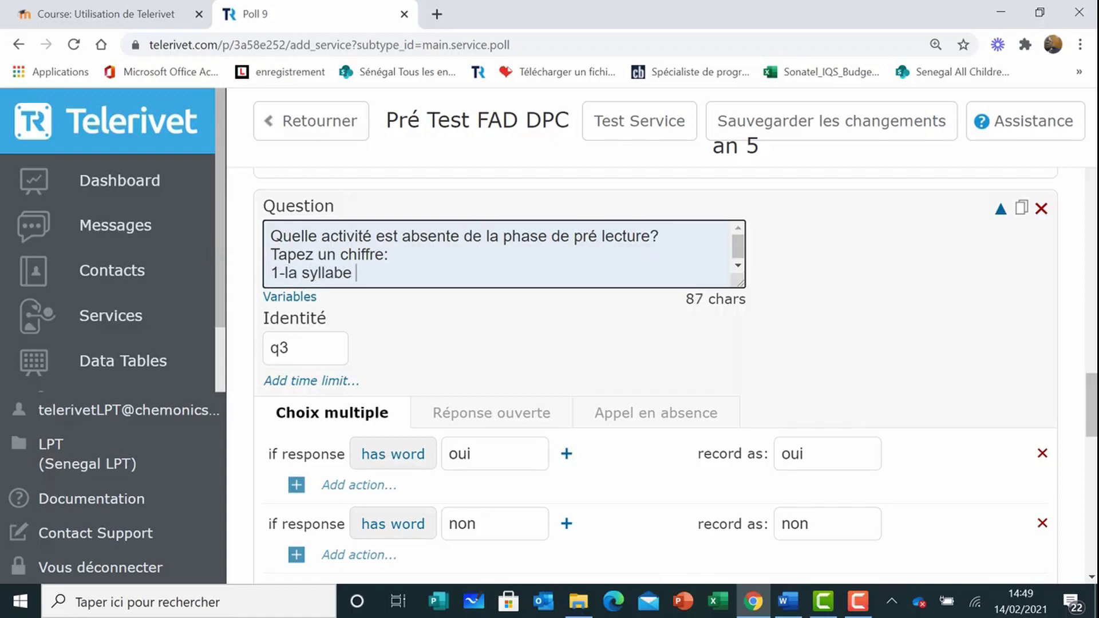
text(à l'oral)
key(Return)
text(2-)
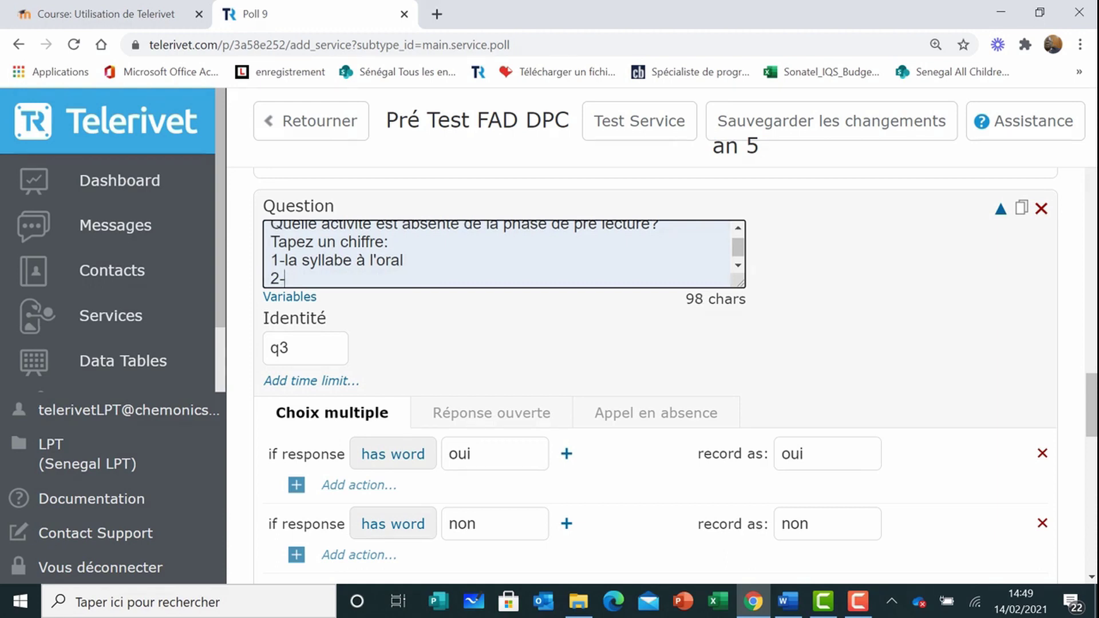
text(l'étude de tyextes  écrits)
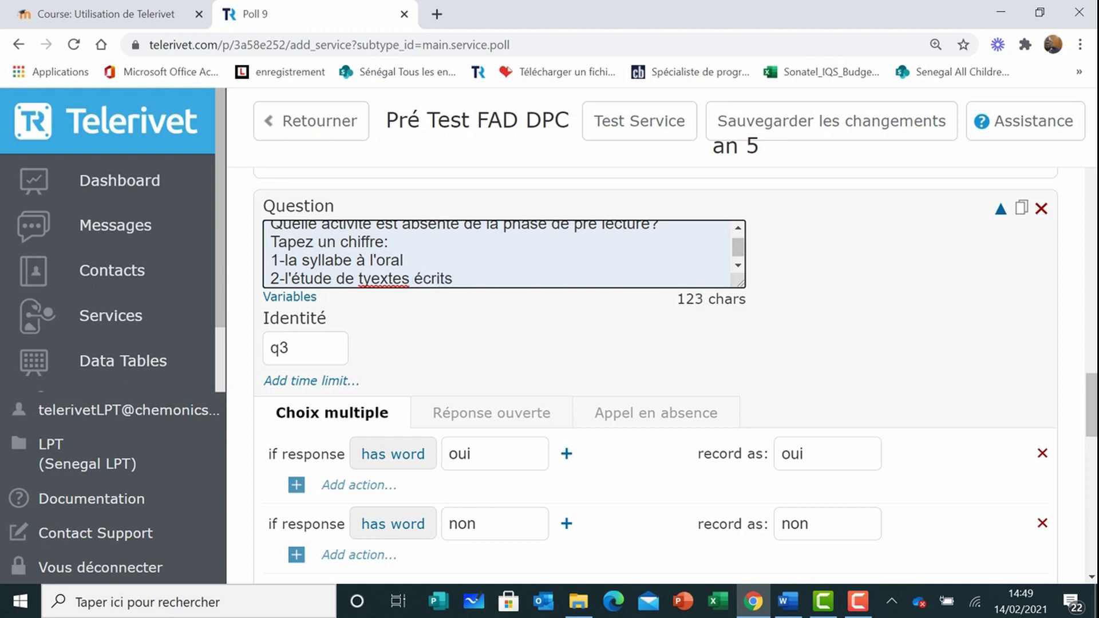
key(BackSpace)
click(445, 279)
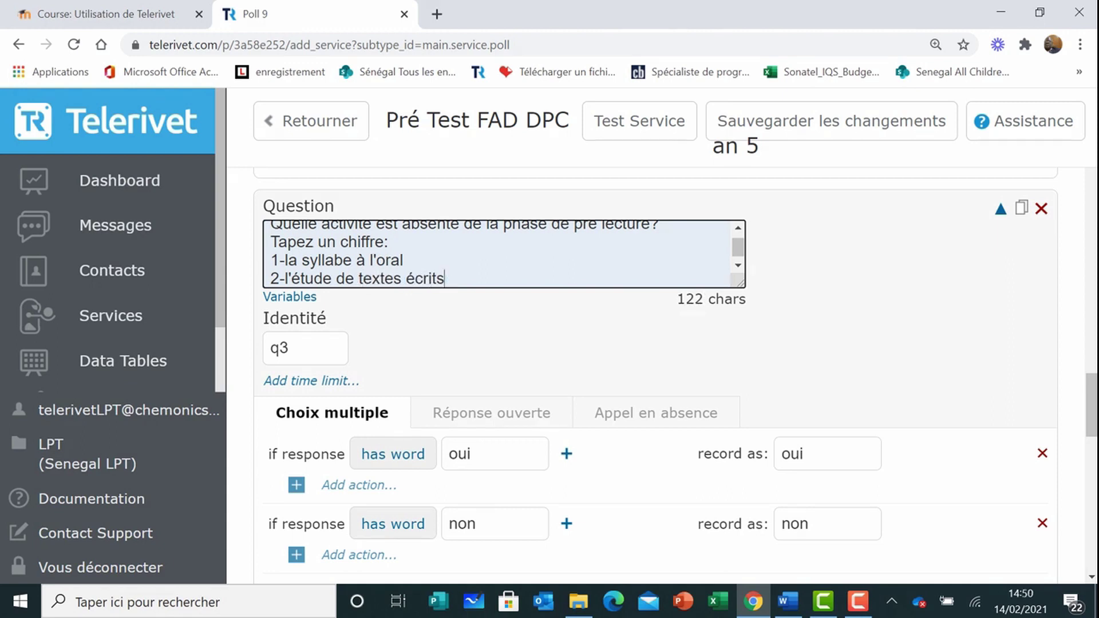
Add the third answer option "3-l'étude de l'alphabet" to q3's question text and start a new line after it.
key(Return)
text(3)
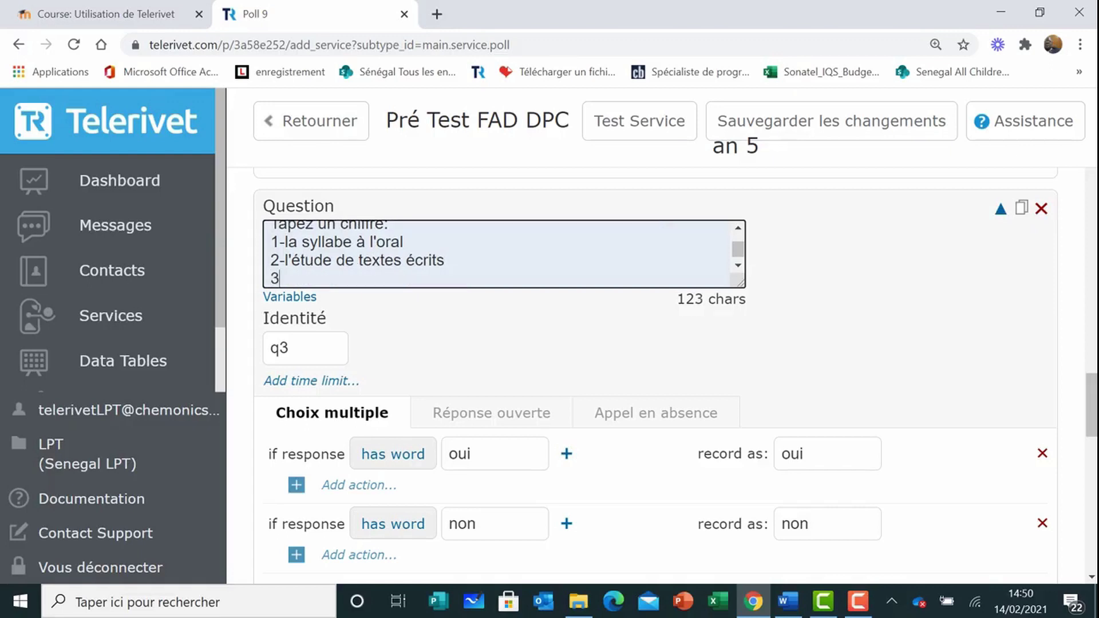
text(-l'étude de l'alphabet)
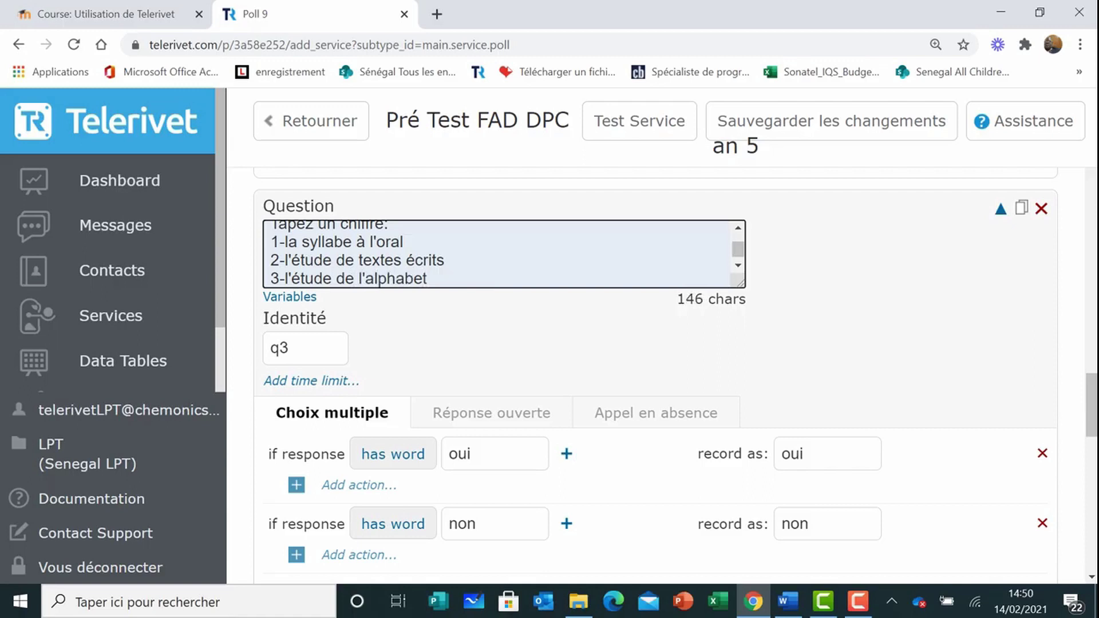
key(Return)
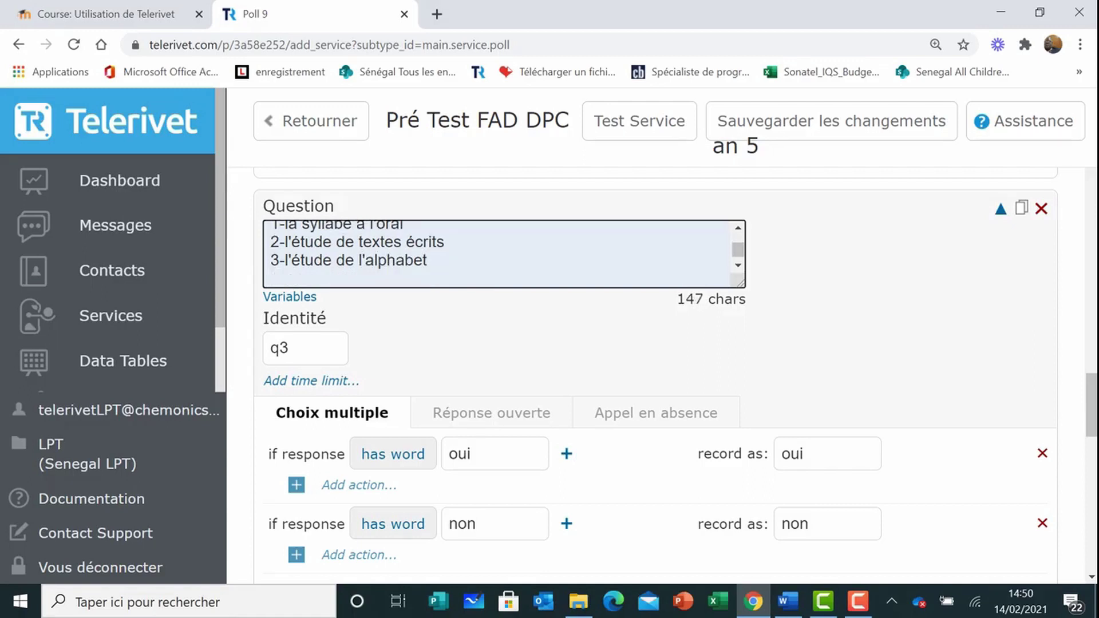
Complete q3's answer list with the options "4-le monde de l'écrit" and "5-je passe".
text(4-)
text(le monde de )
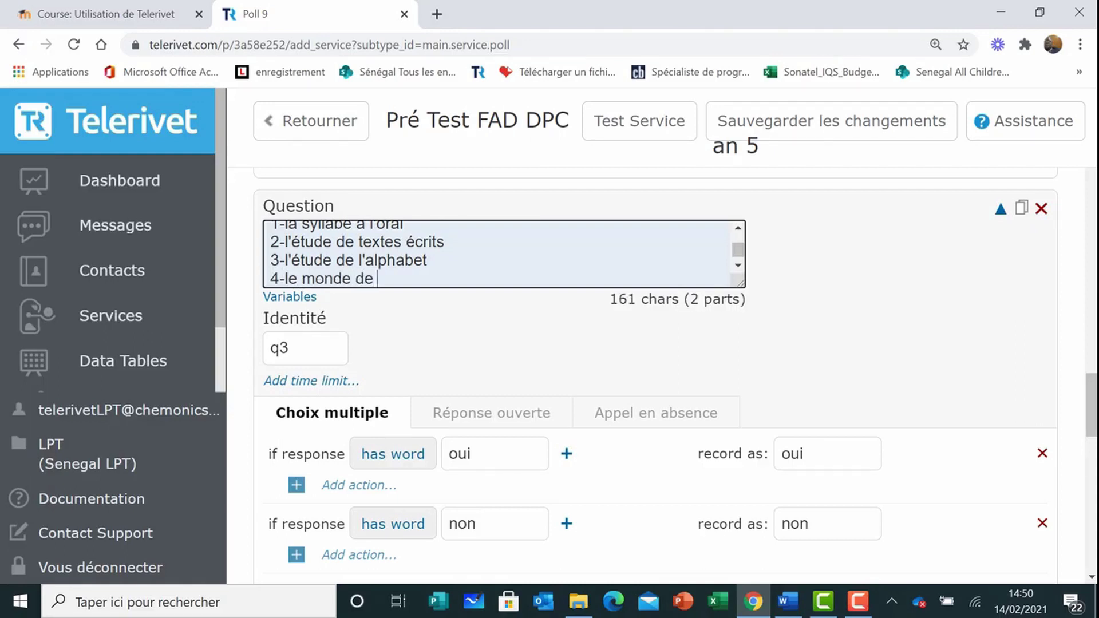
text(l'écrit)
key(Return)
text(5-je)
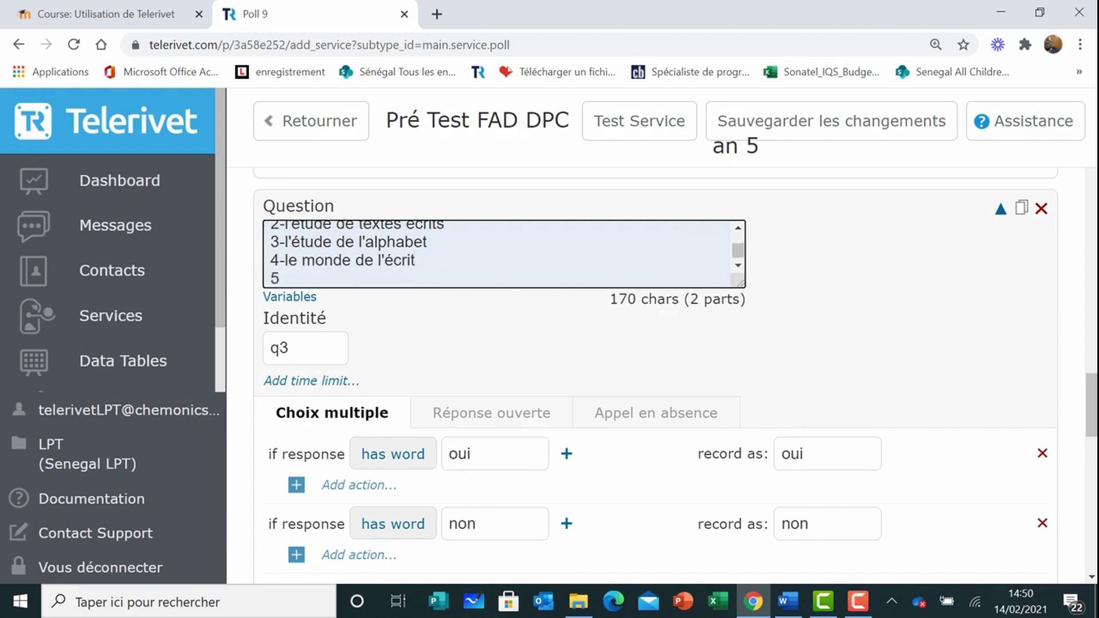
key(BackSpace)
text(je passe)
Set q3's first response rule to numeric equals 1, recorded as "la syllabe à l'oral".
scroll(655, 376, down, 2)
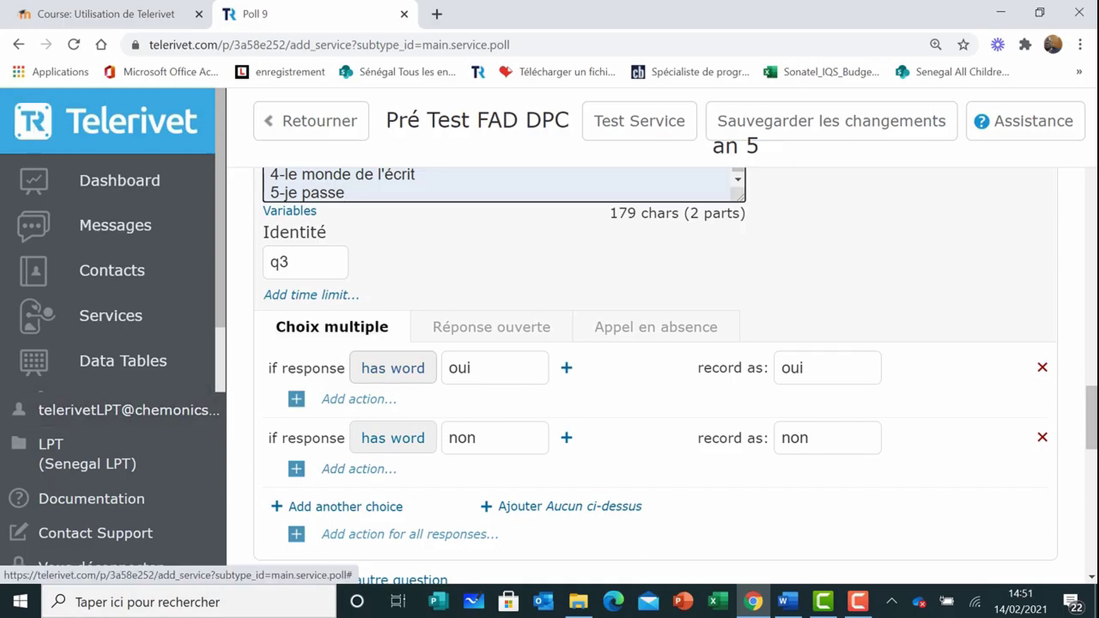
click(393, 368)
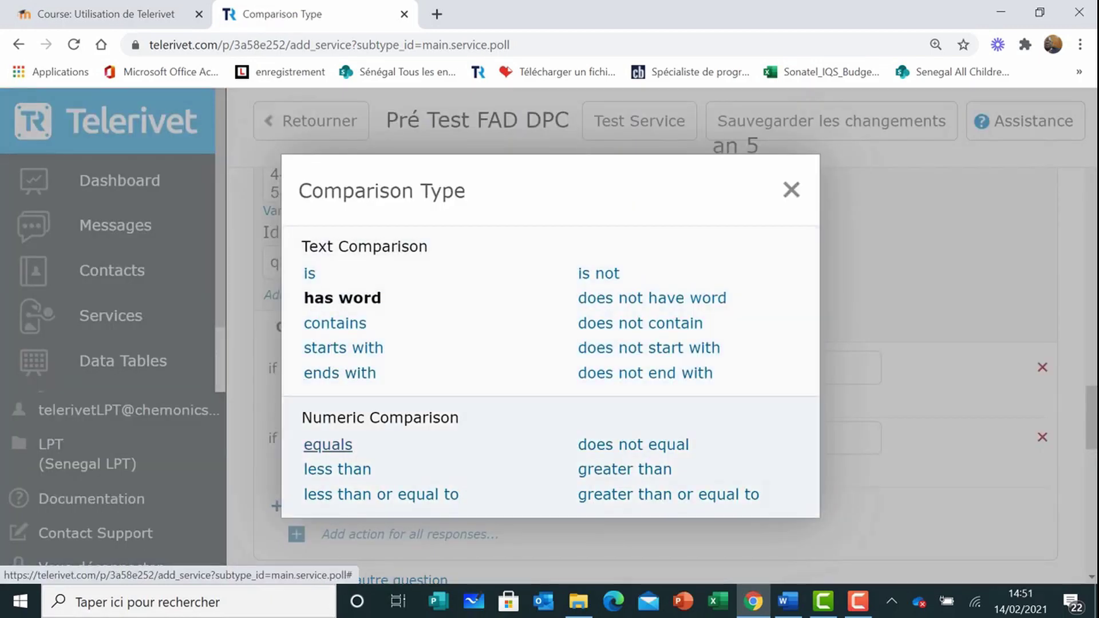
click(328, 445)
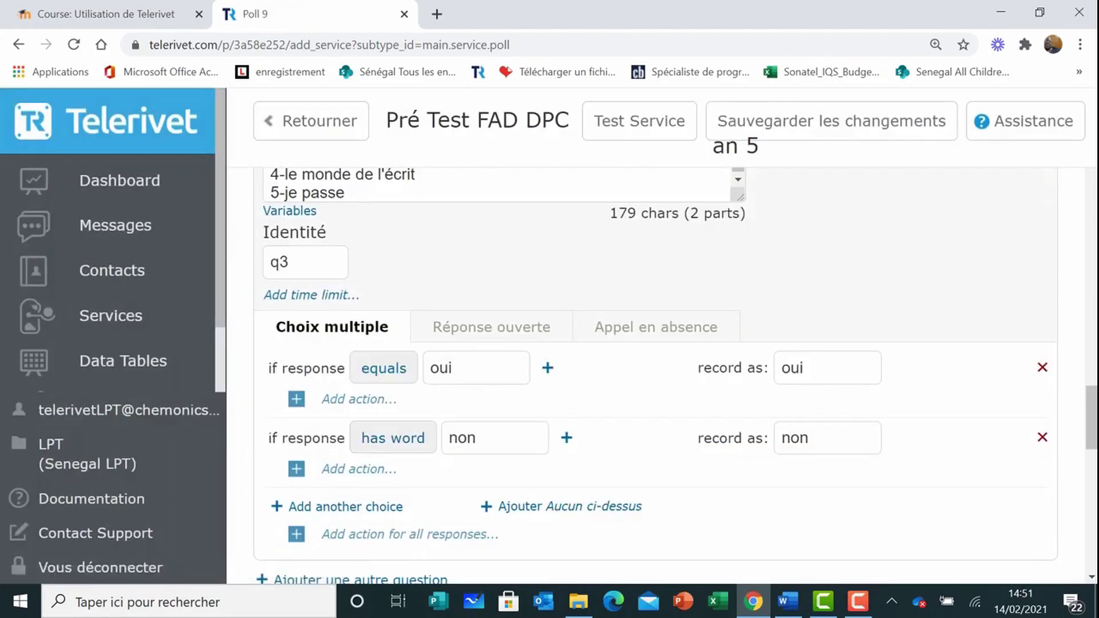
double_click(441, 368)
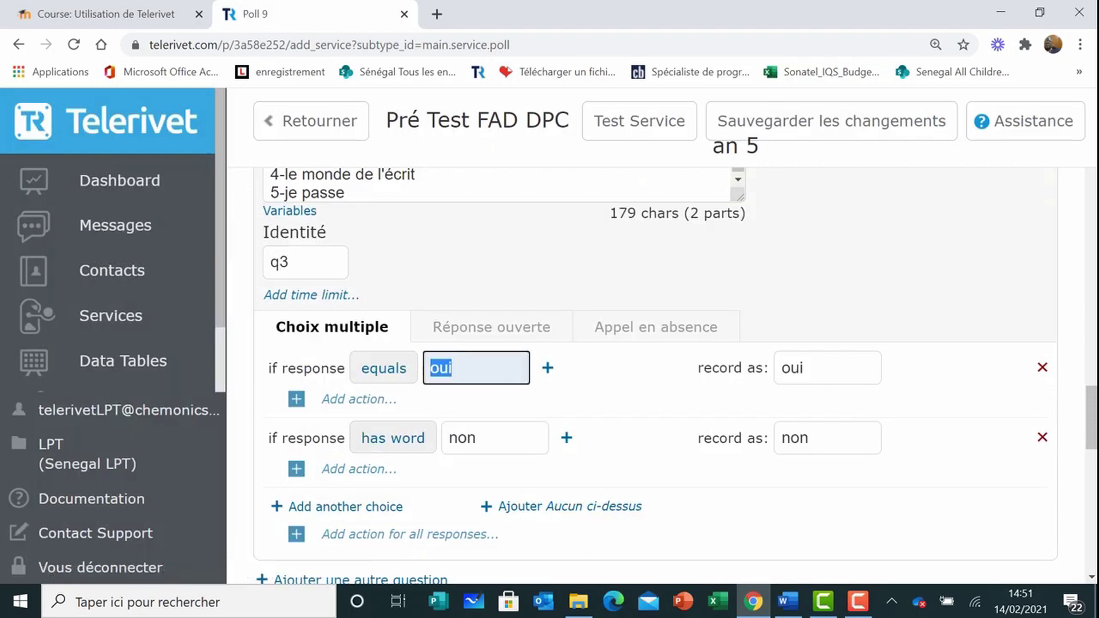
text(1)
key(Tab)
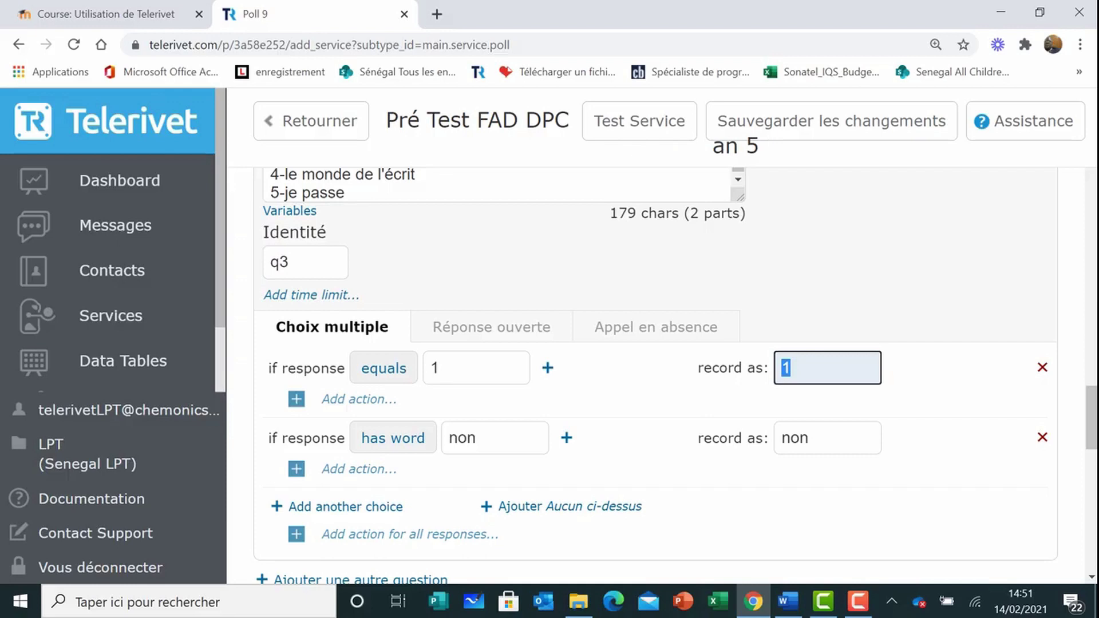
text(la syllabe à)
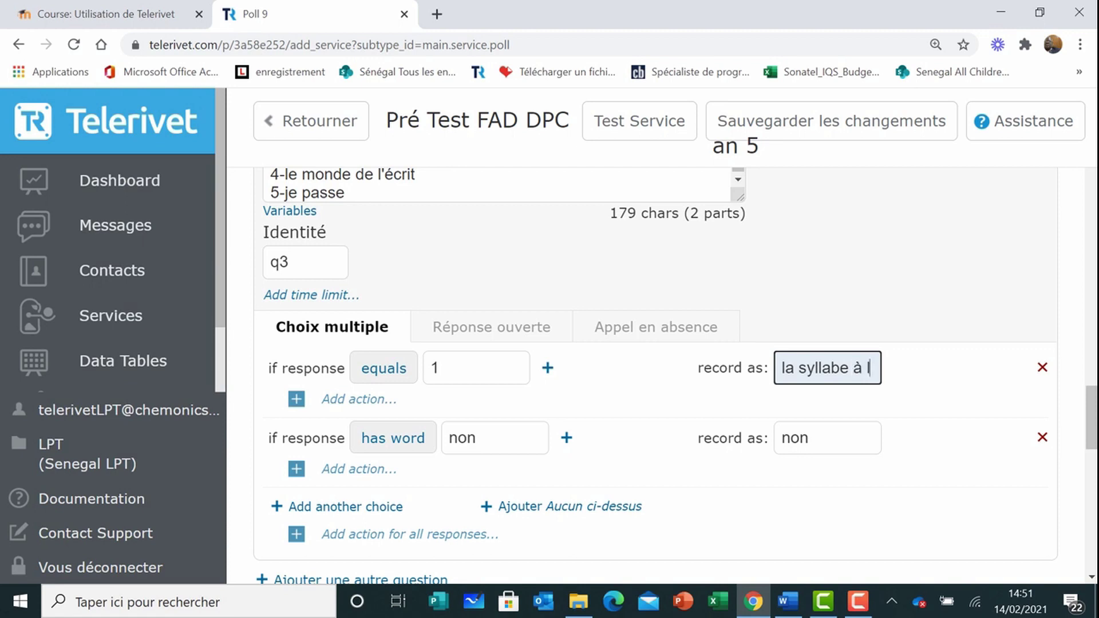
text( l'oral)
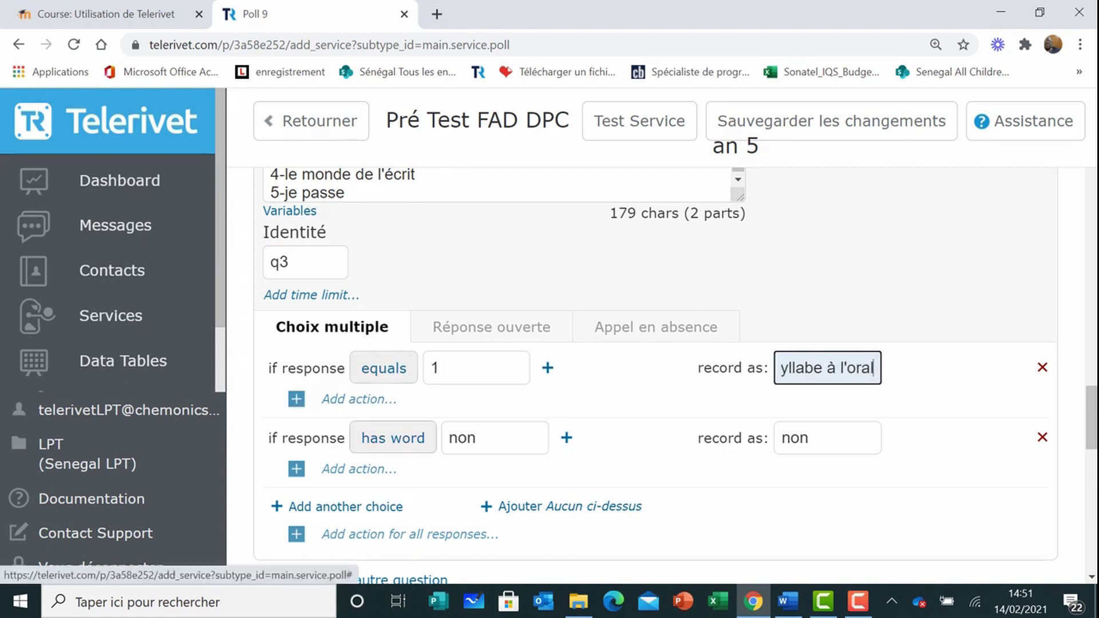
key(Tab)
Set q3's second response rule to numeric equals 2, recorded as "l'étude de textes écrits".
click(393, 438)
click(326, 445)
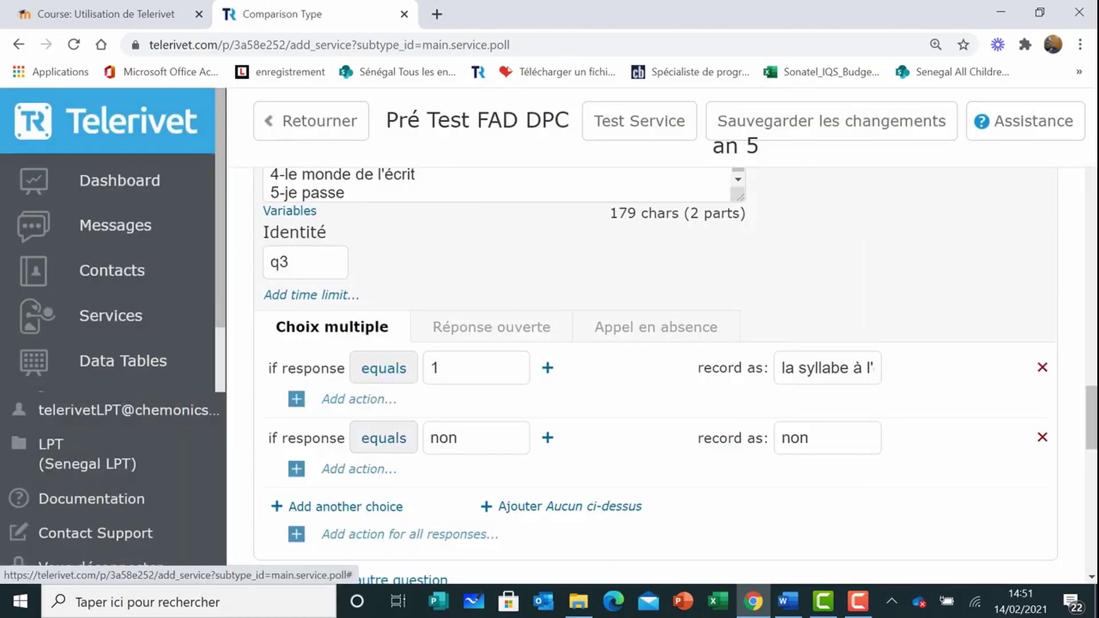
click(443, 438)
double_click(443, 438)
text(2)
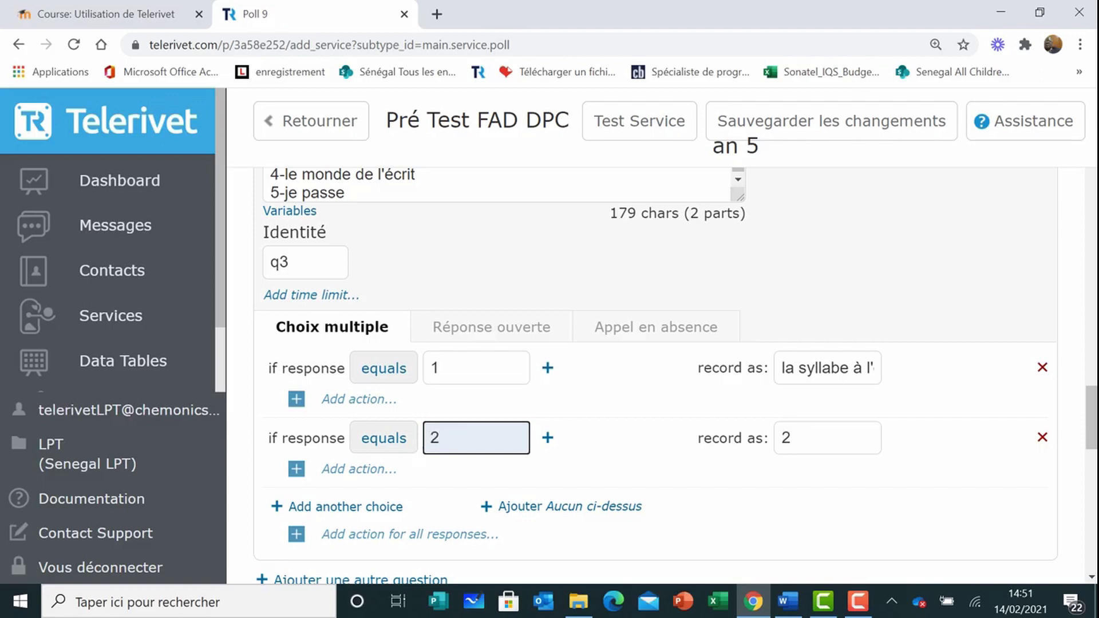
key(Tab)
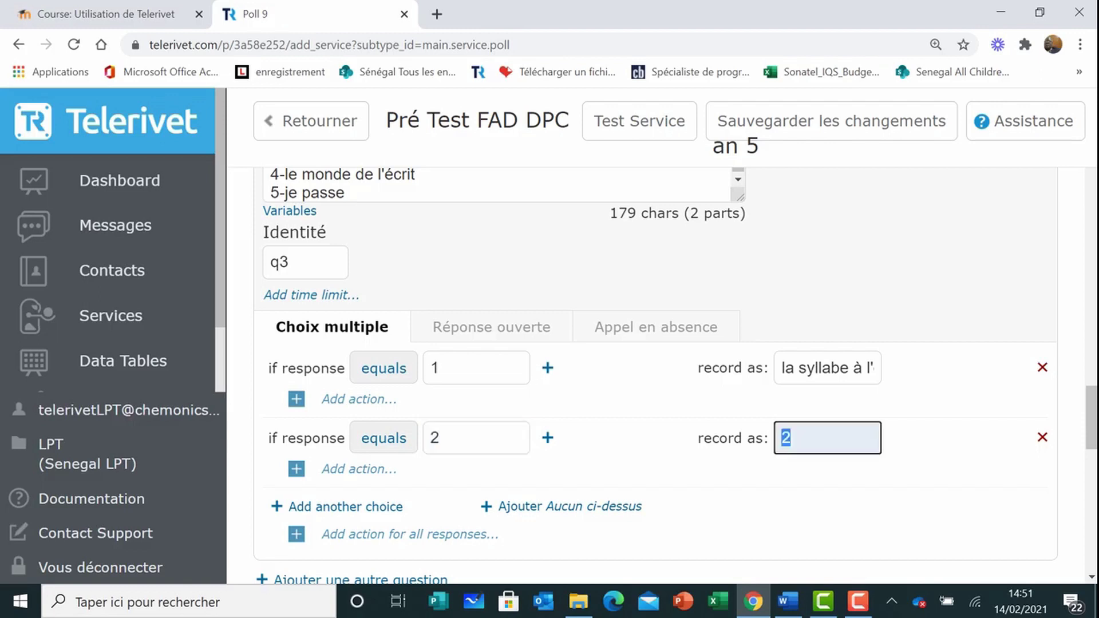
text(l'étude de textes é)
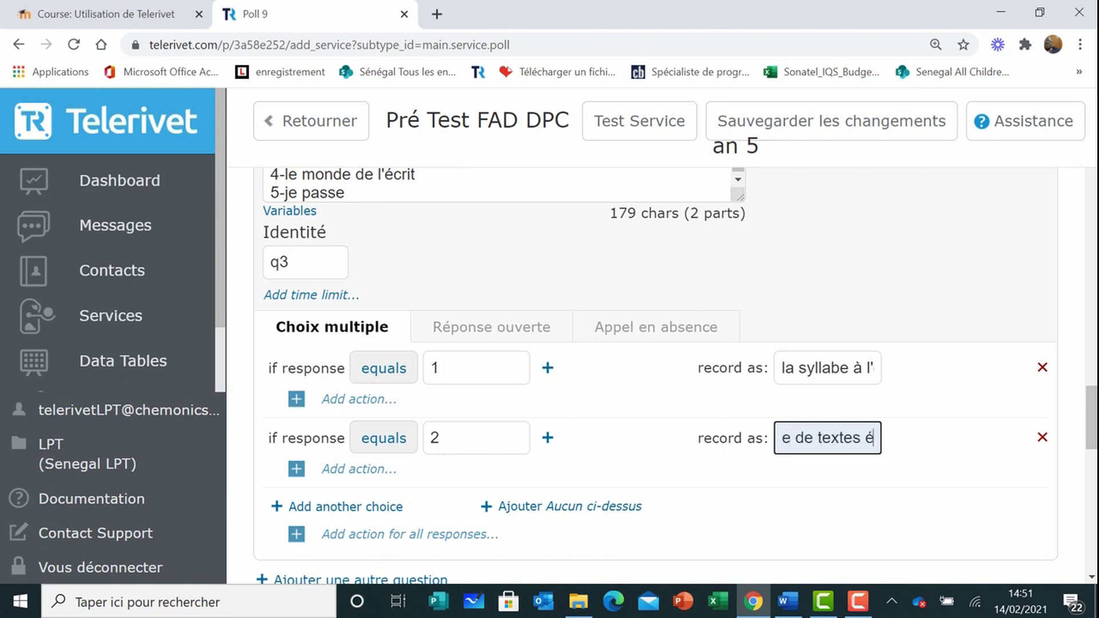
text(crits)
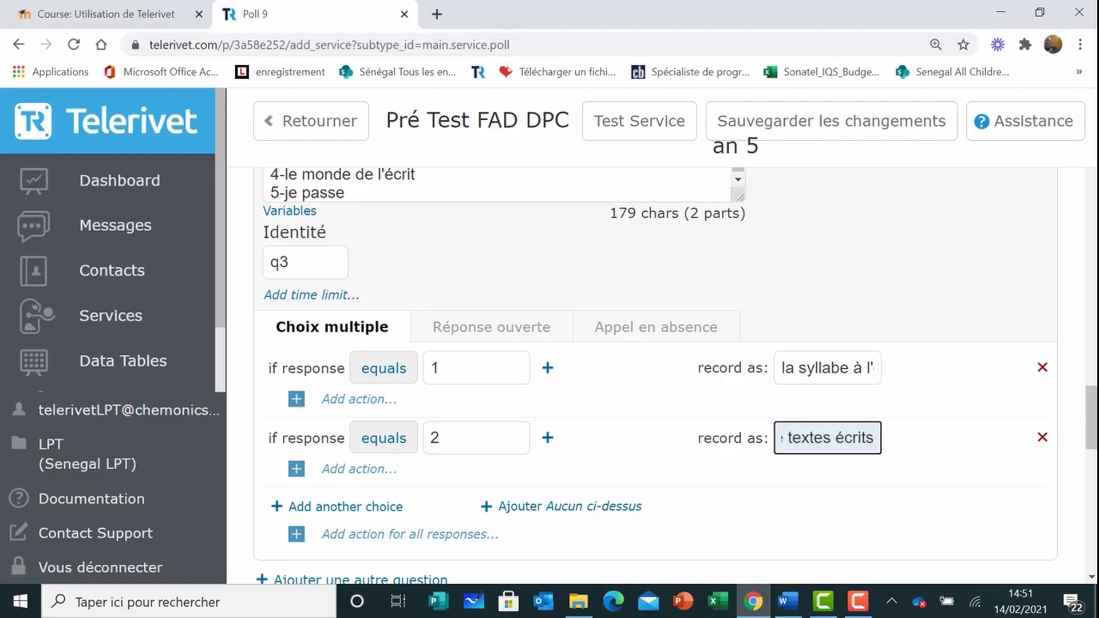
Add a third choice to q3 for responses equal to 3, recorded as "l'étude de l'alphabet".
scroll(320, 458, down, 2)
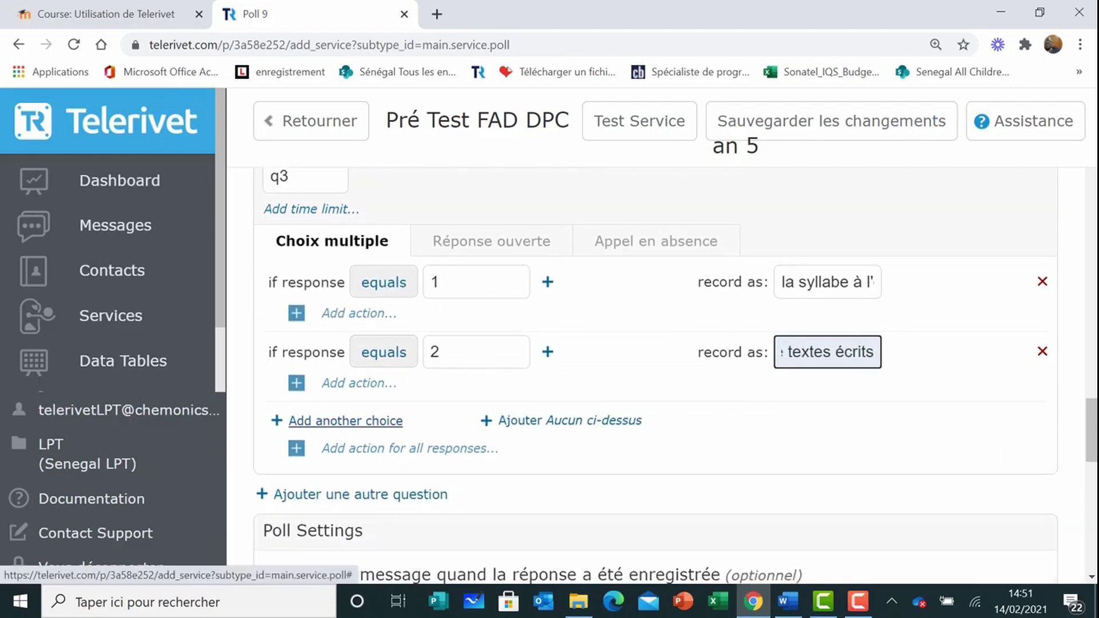
click(345, 421)
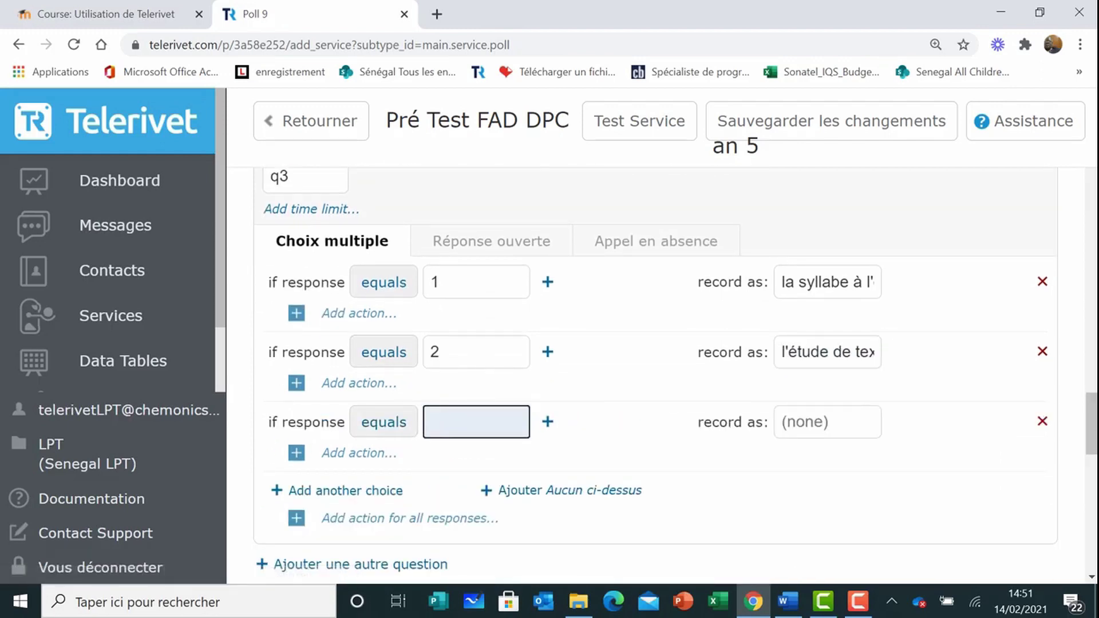
text(3)
key(Tab)
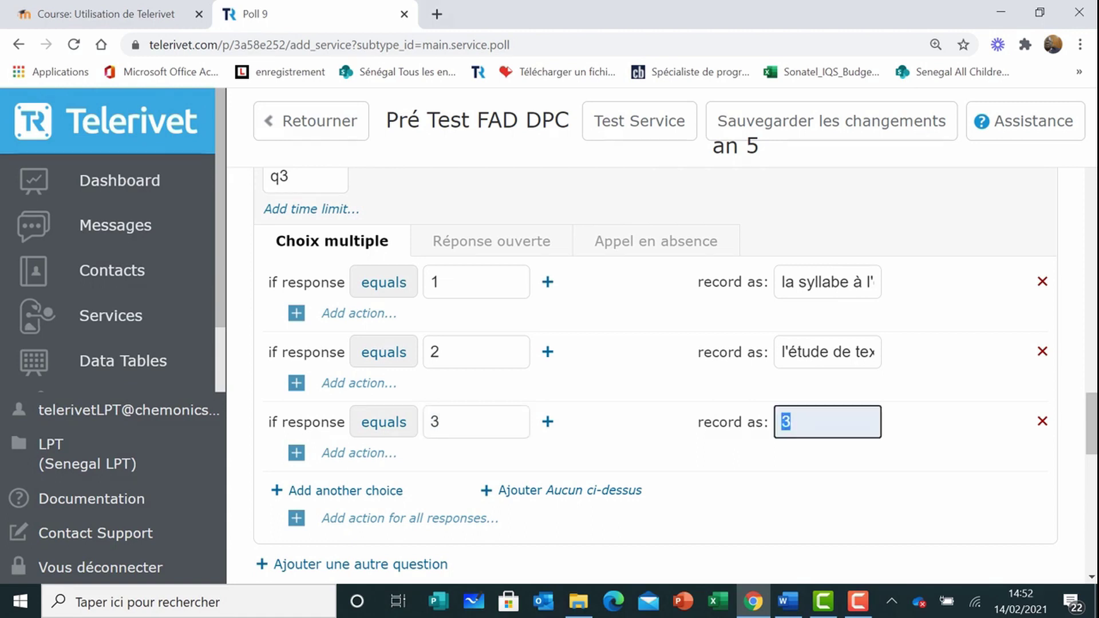
text(l'étude de l')
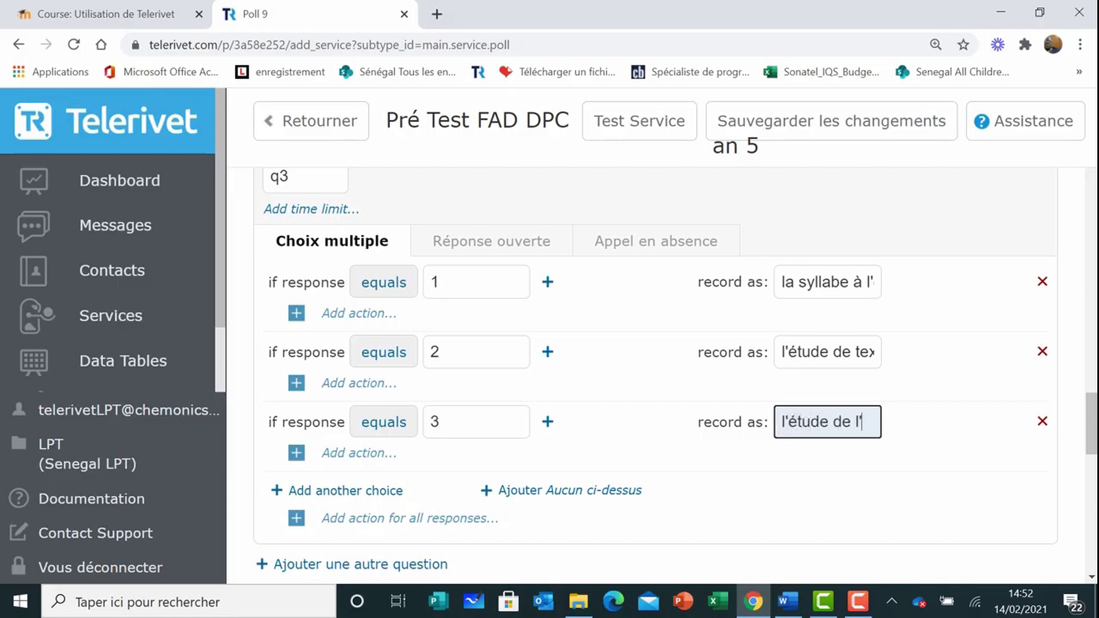
text(alphabet)
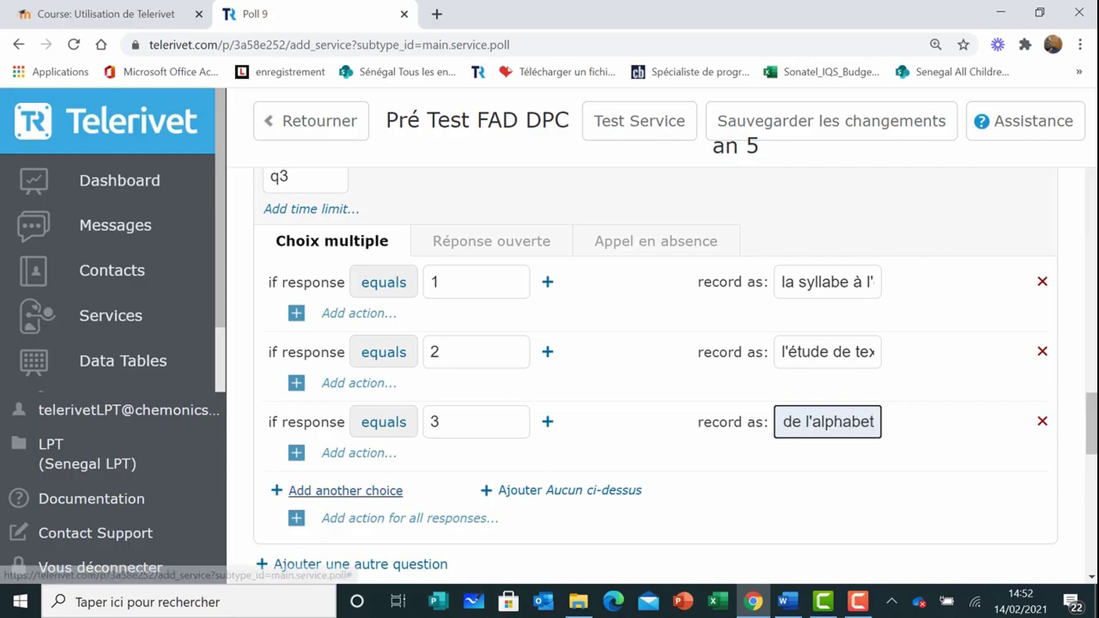
Add a fourth choice to q3 for responses equal to 4, recorded as "le monde de l'écrit".
click(344, 491)
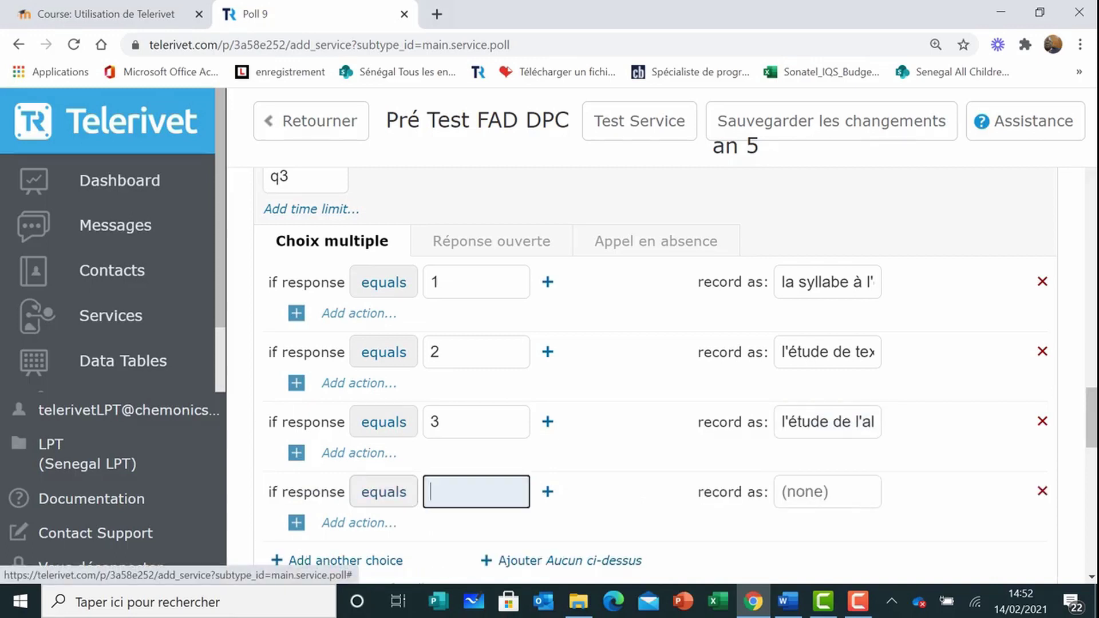
text(4)
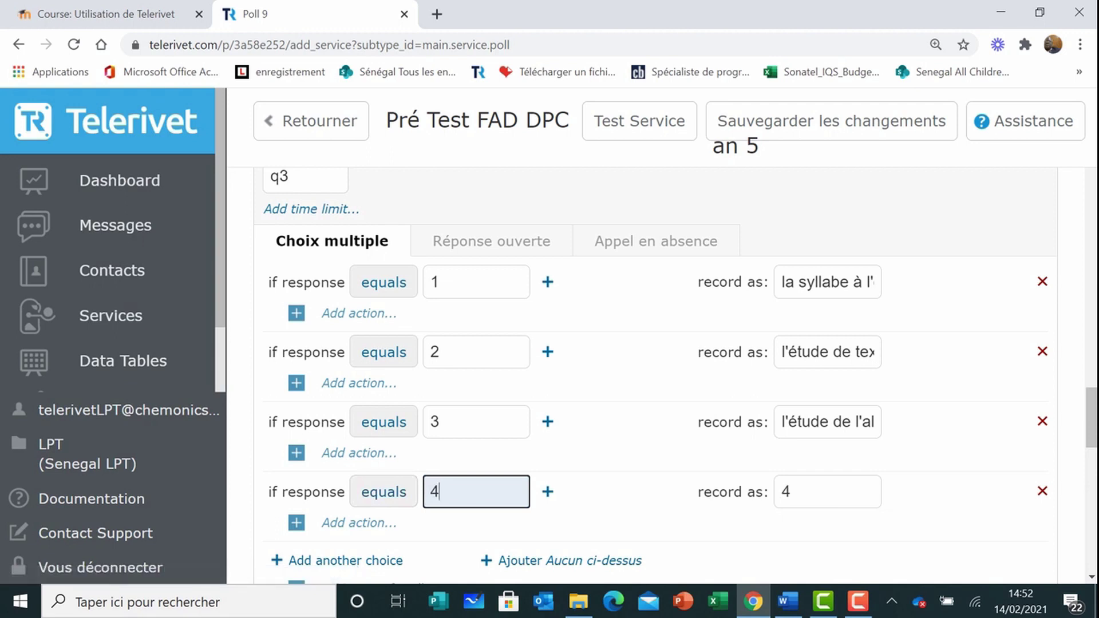
key(Tab)
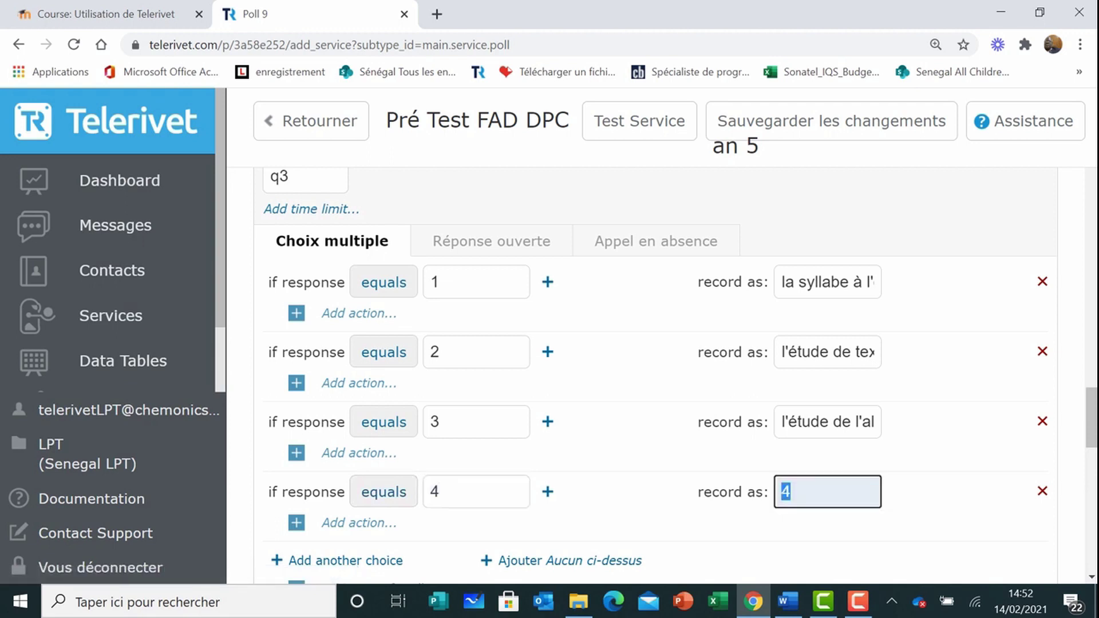
text(le mo)
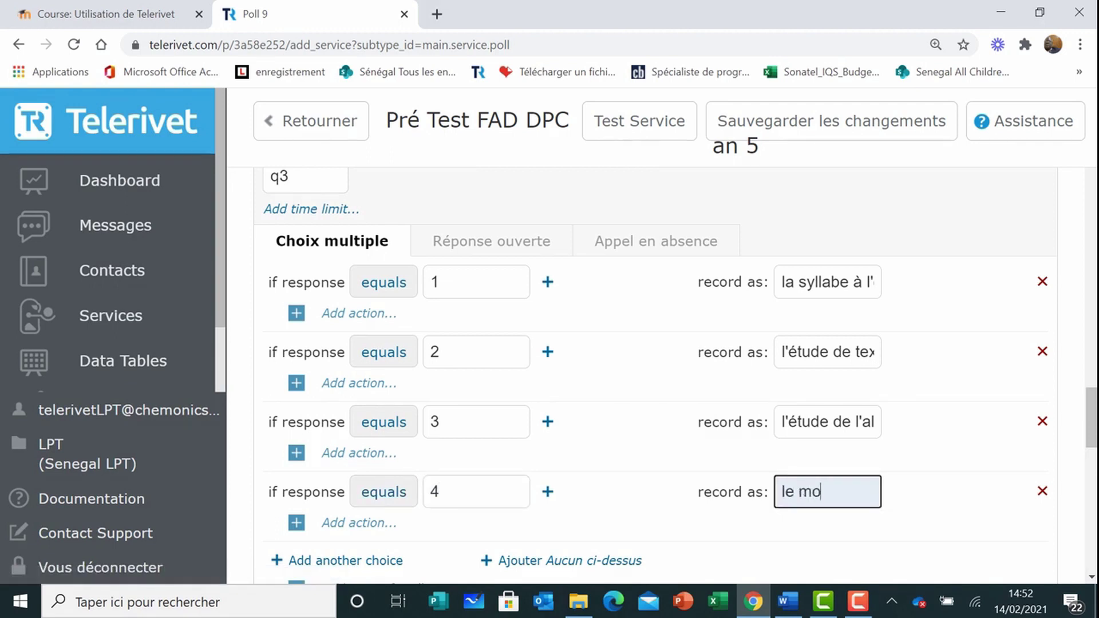
text(nde de de l)
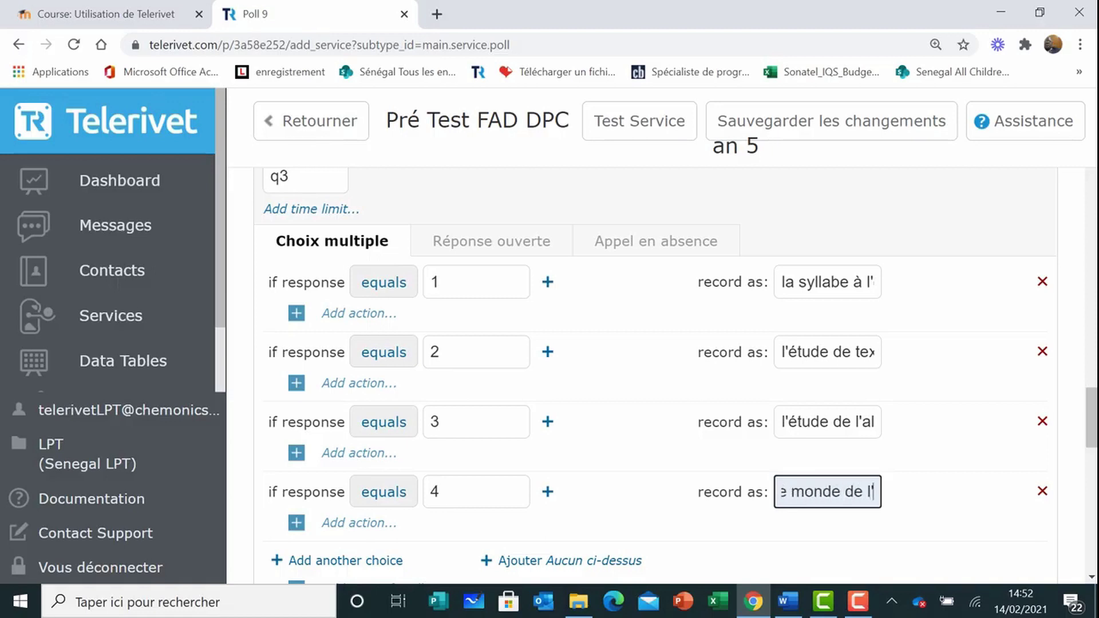
text('écrit)
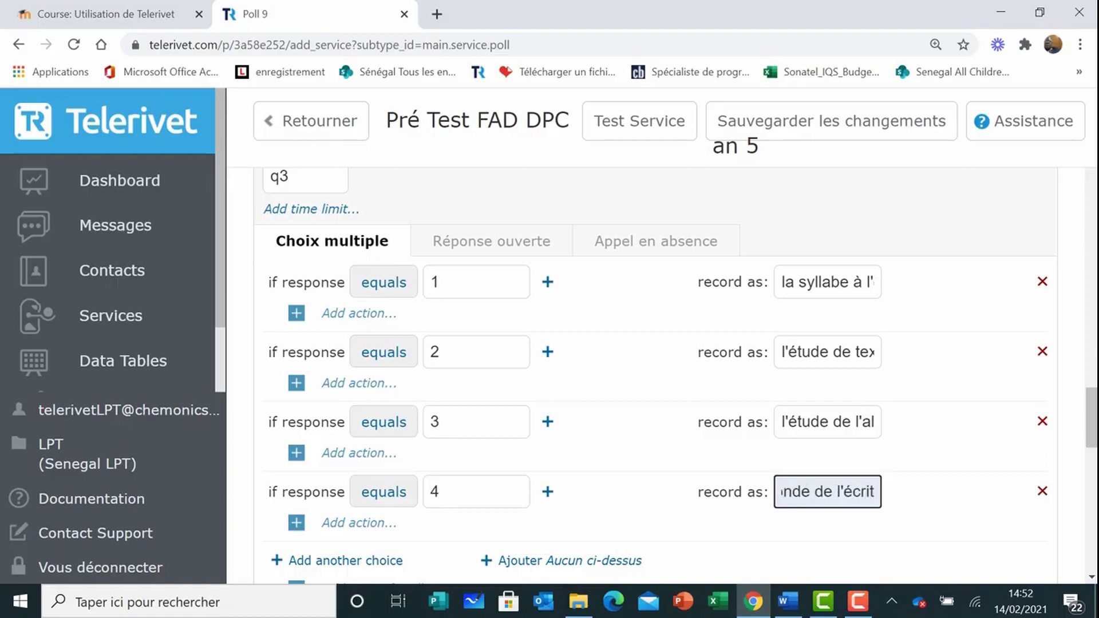
Add a fifth choice to q3 for responses equal to 5, recorded as "Je passe".
scroll(344, 476, down, 1)
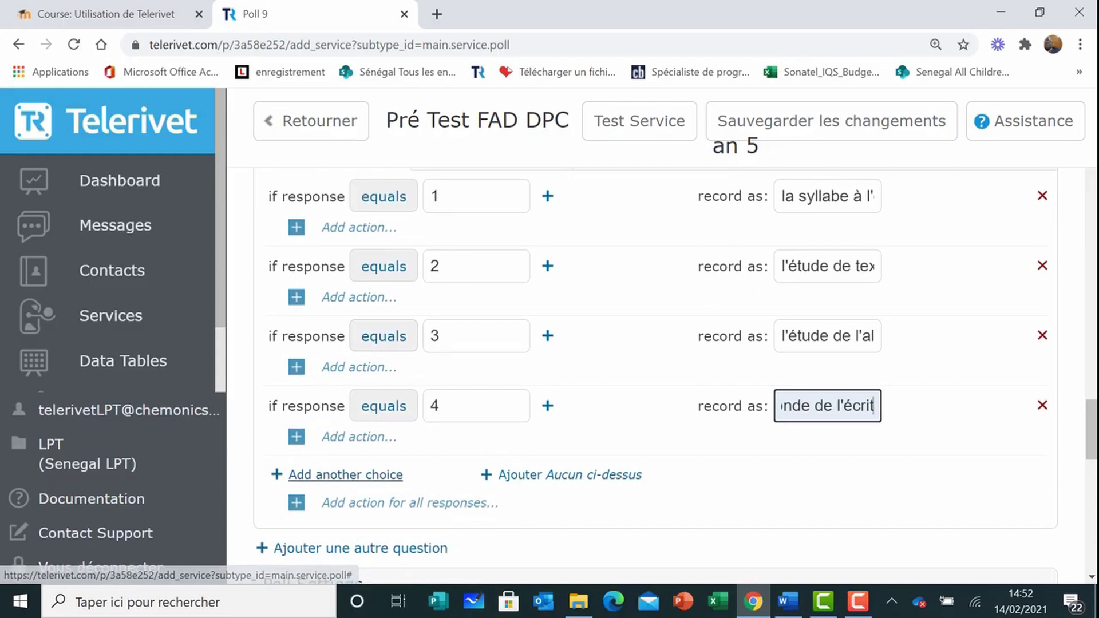
click(346, 474)
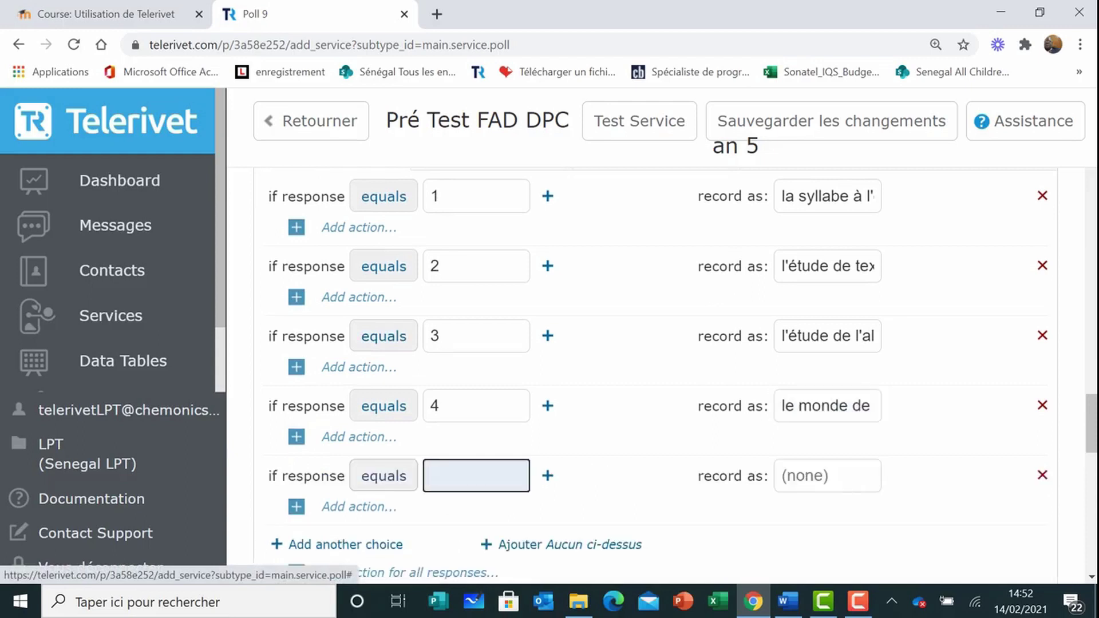
text(5)
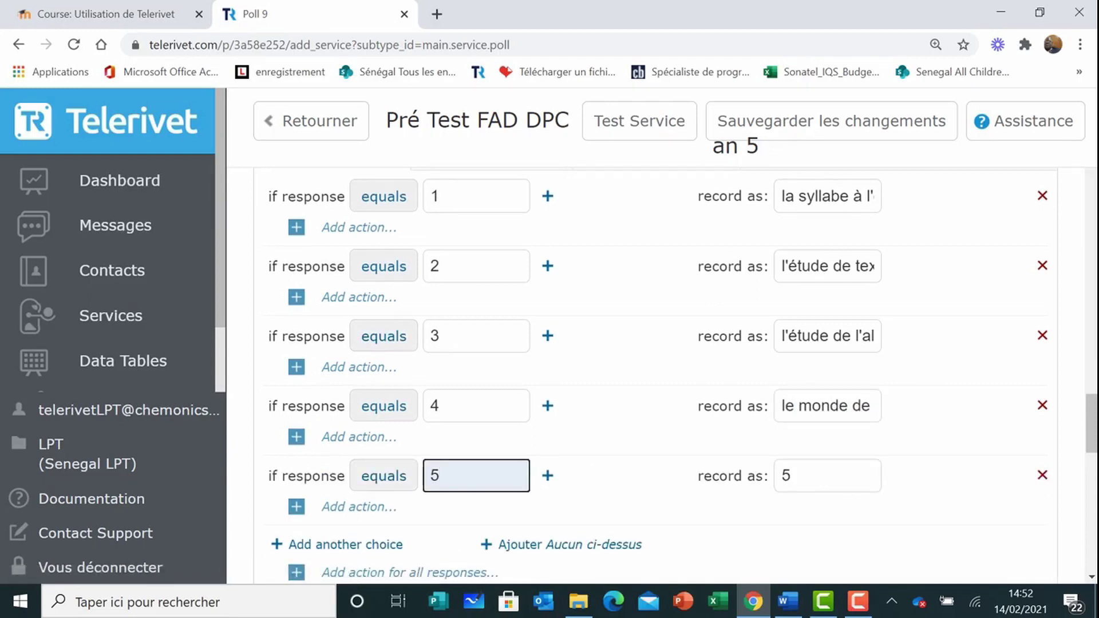
key(Tab)
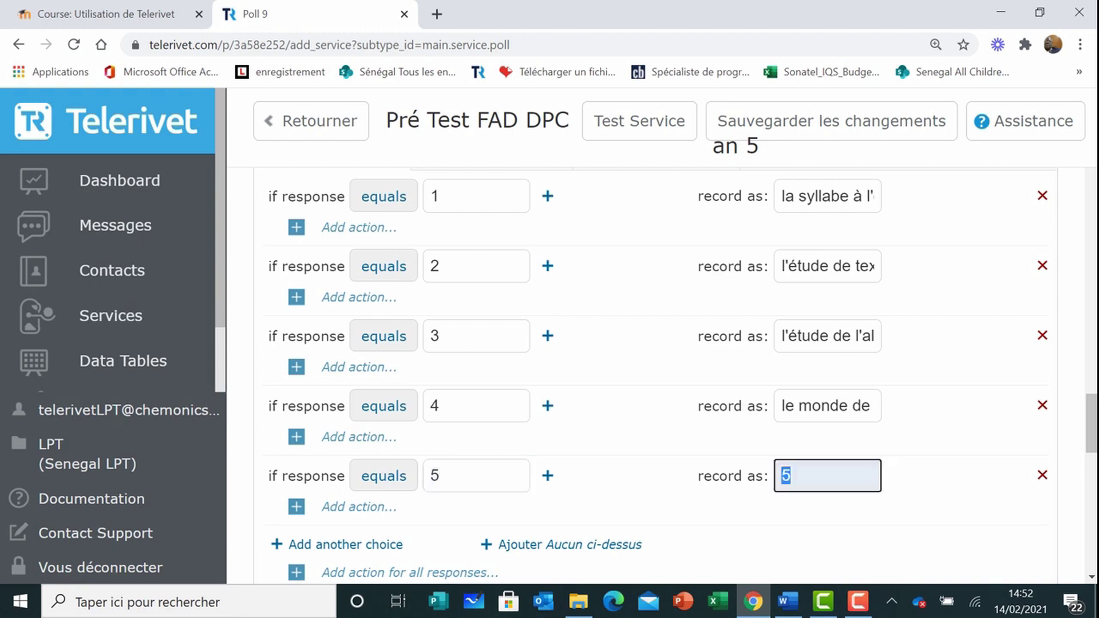
text(Je passe)
Enter "Merci d'avoir répondu à notre questionnaire." as the poll's message sent once the response has been recorded.
scroll(658, 372, down, 4)
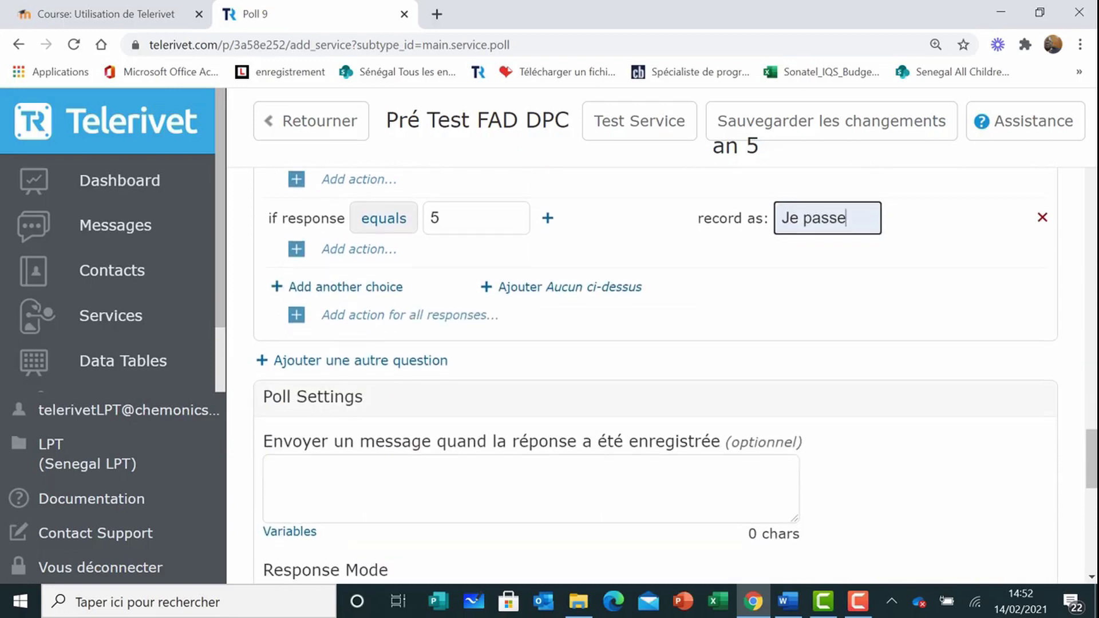
click(271, 472)
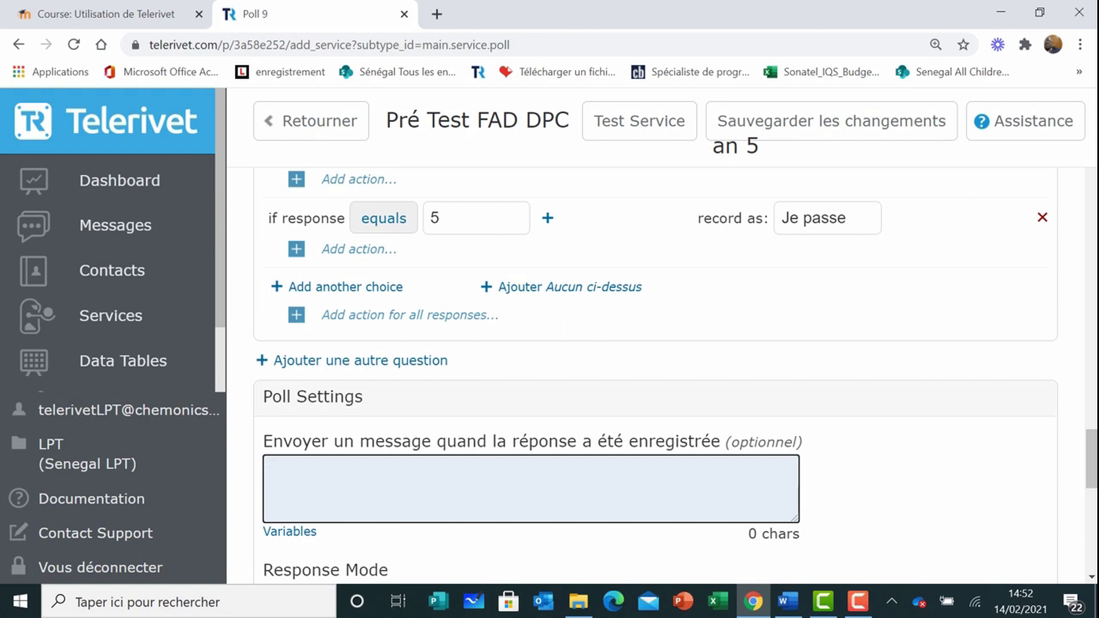
text(Merci d'avoir r)
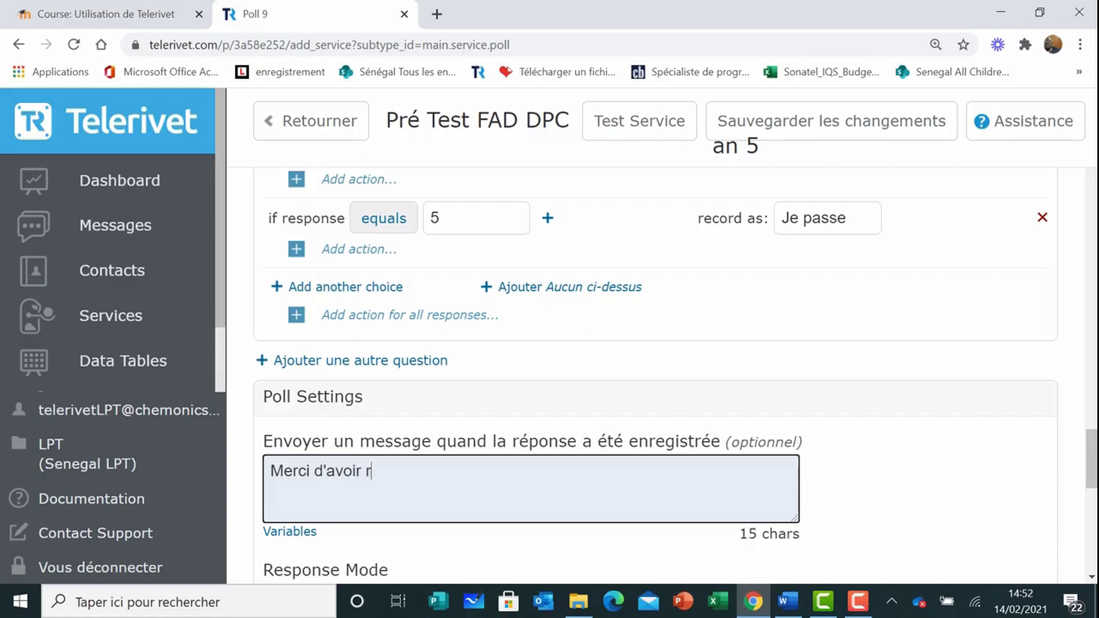
text(épondu à no)
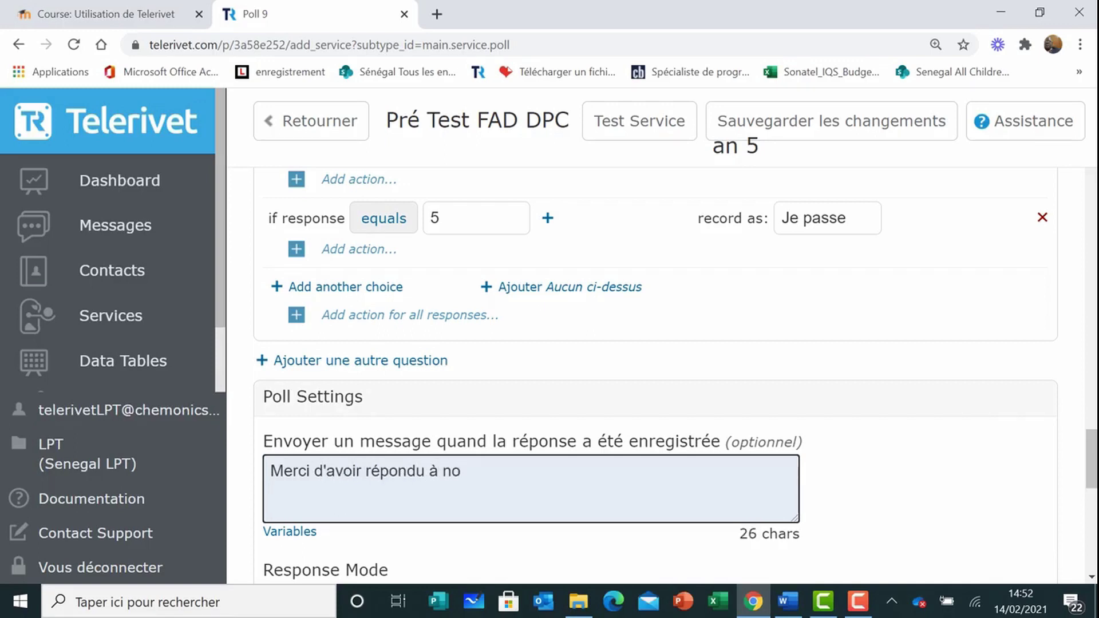
text(tre quest)
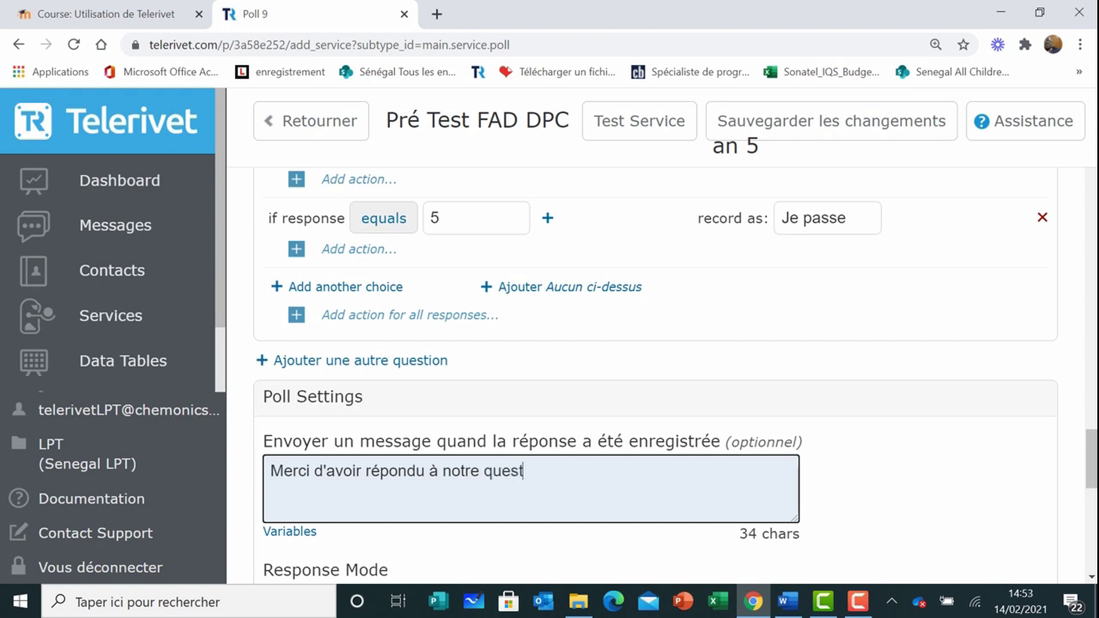
text(ionnaire)
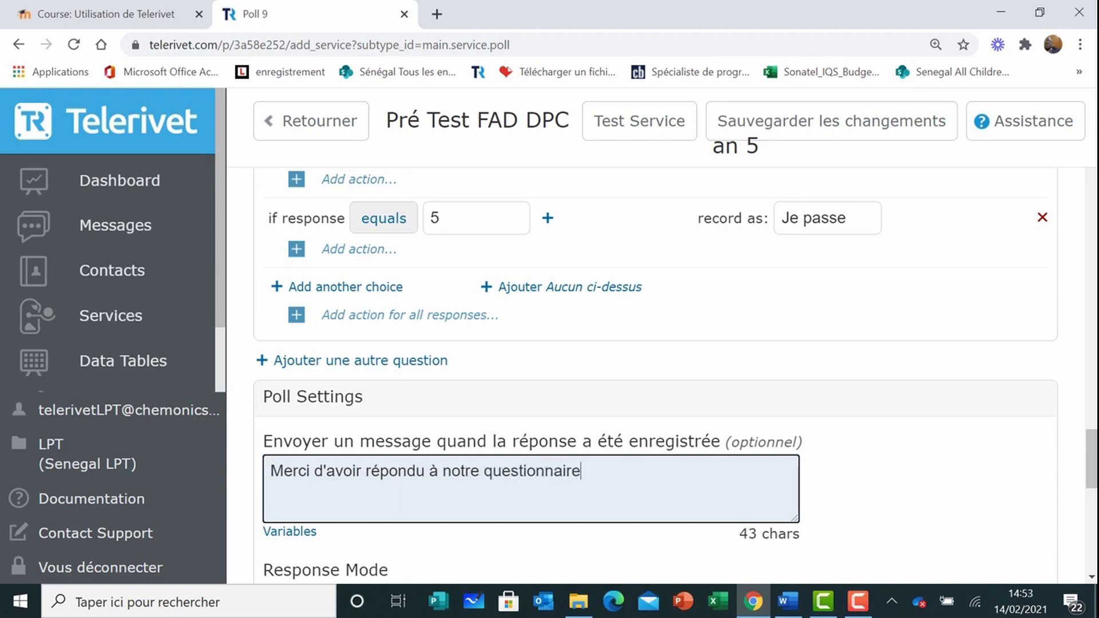
text(.)
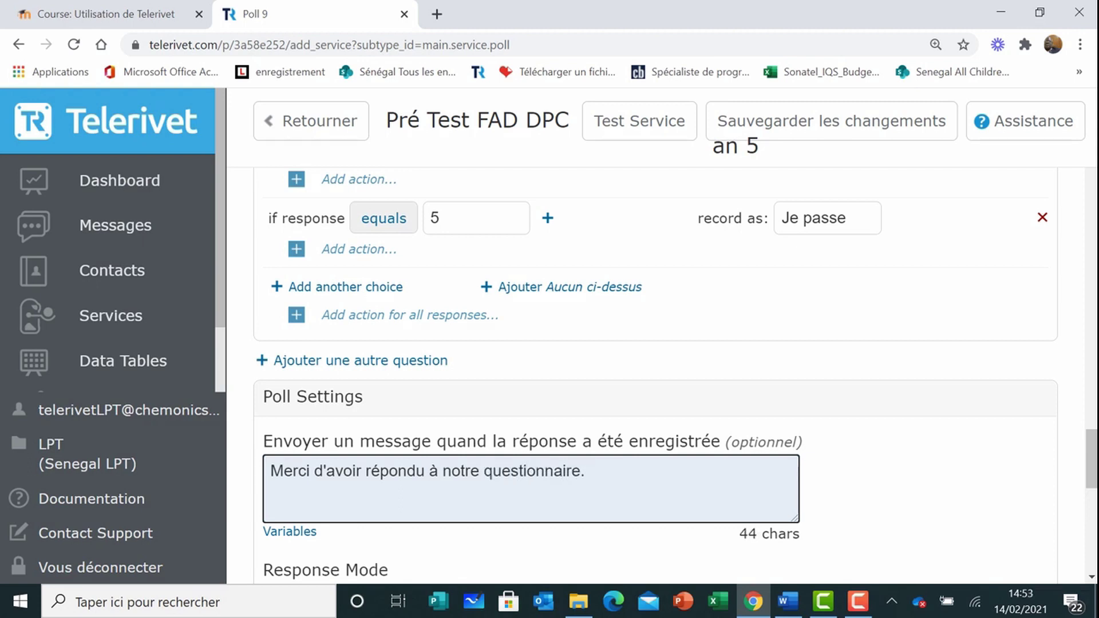